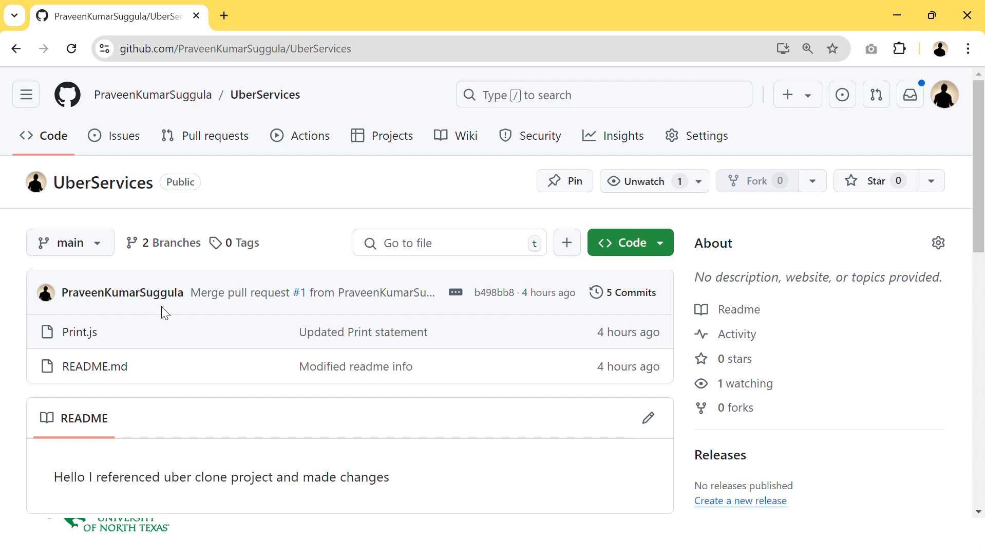
- Create a new project for the UberServices repository using the Board layout
mouse_move(172, 300)
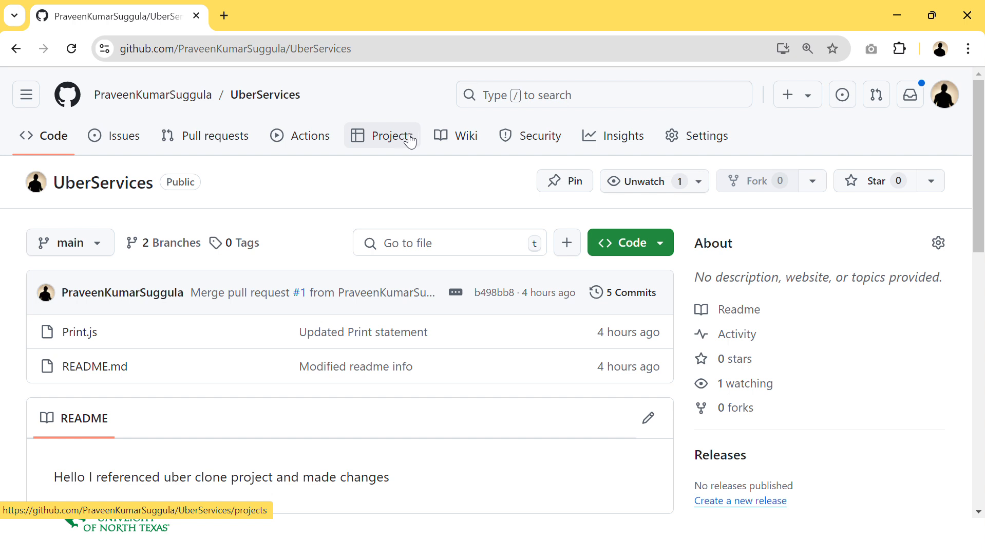
left_click(405, 139)
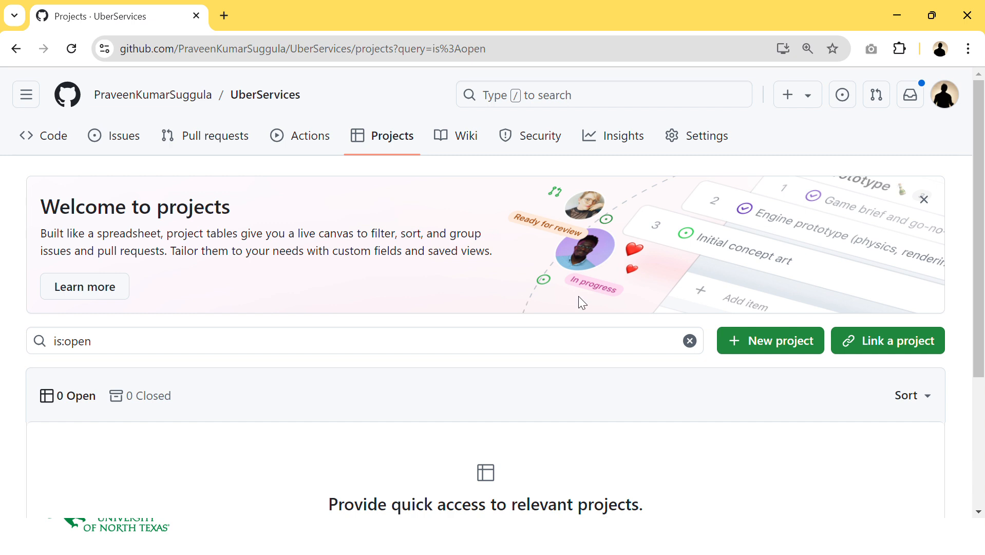
left_click(780, 351)
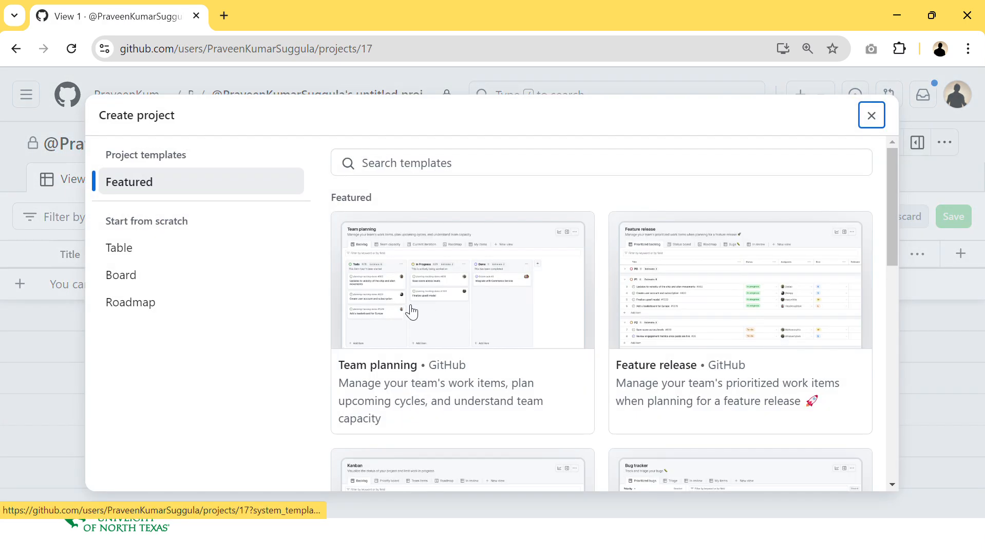
left_click(110, 280)
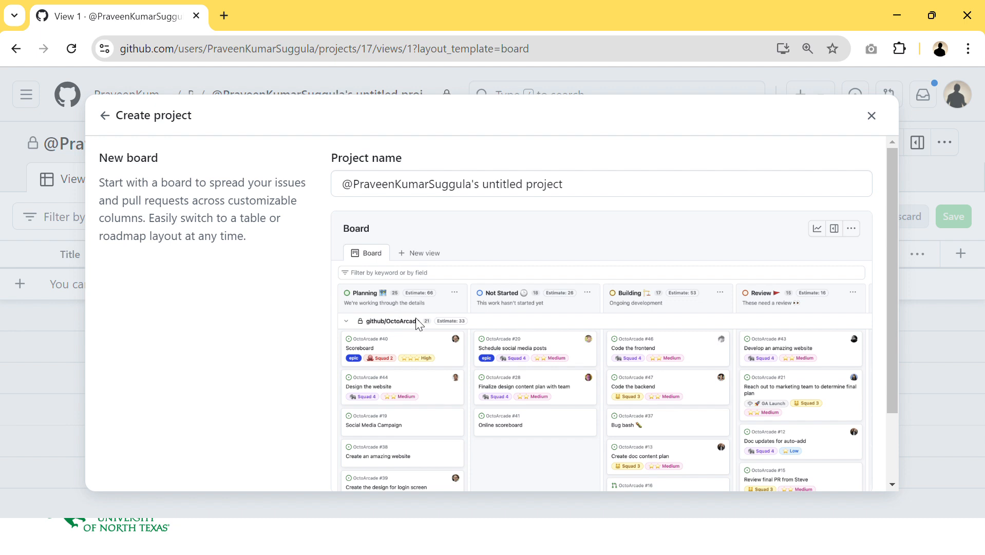
scroll(404, 293, "down", 1)
scroll(404, 293, "down", 2)
left_click(842, 479)
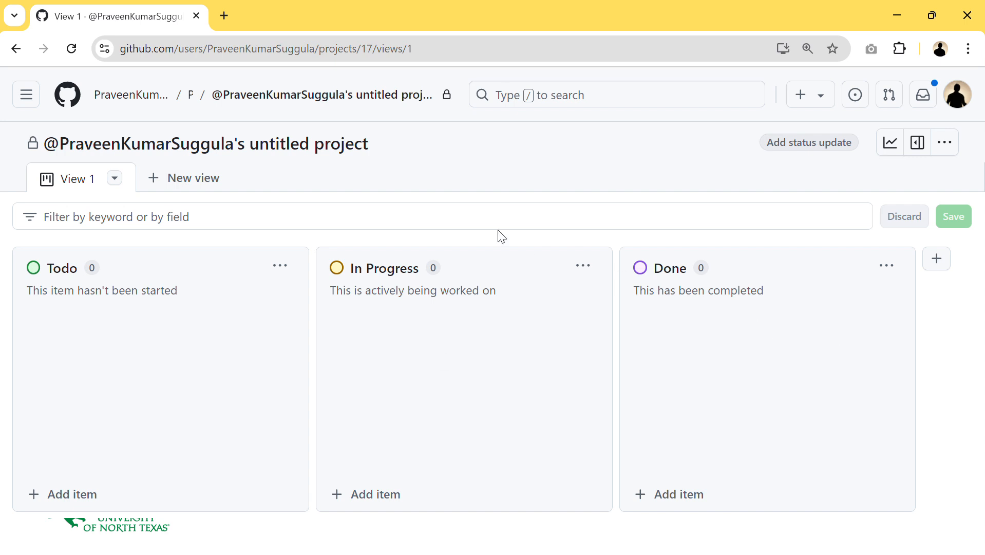
- Rename the project to "Uber Service Board" in its settings and save the changes
mouse_move(385, 147)
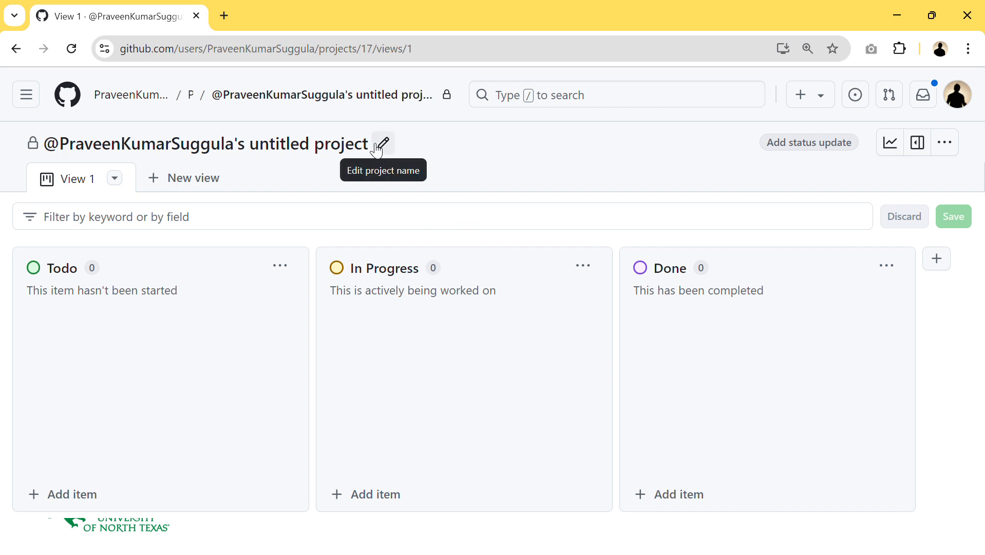
left_click(376, 146)
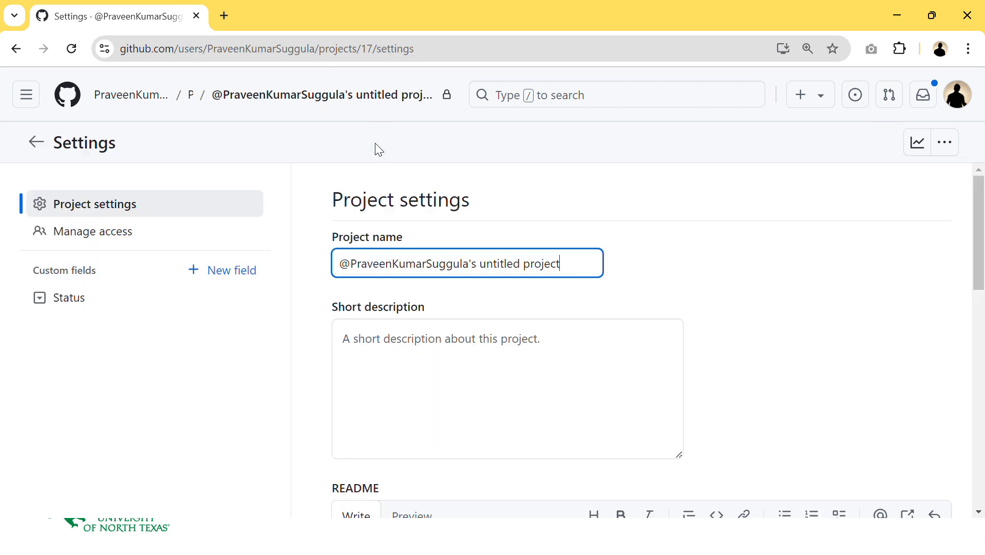
left_click_drag(580, 266, 298, 270)
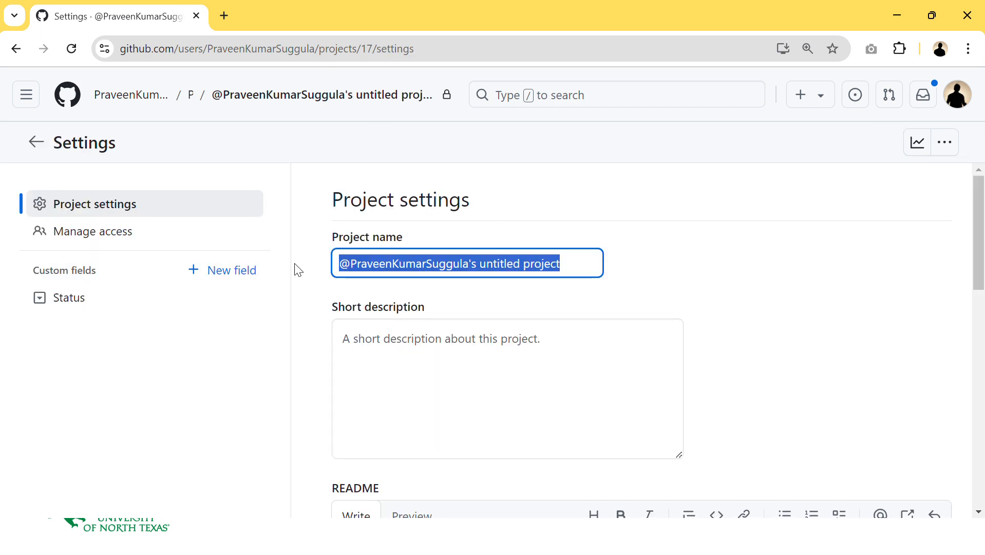
key("BackSpace")
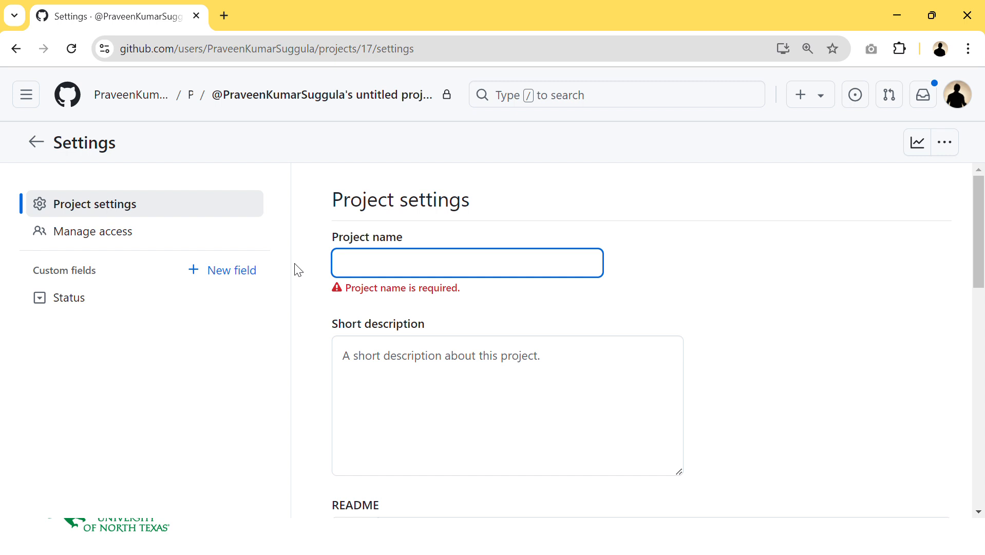
type("Uber Service Board")
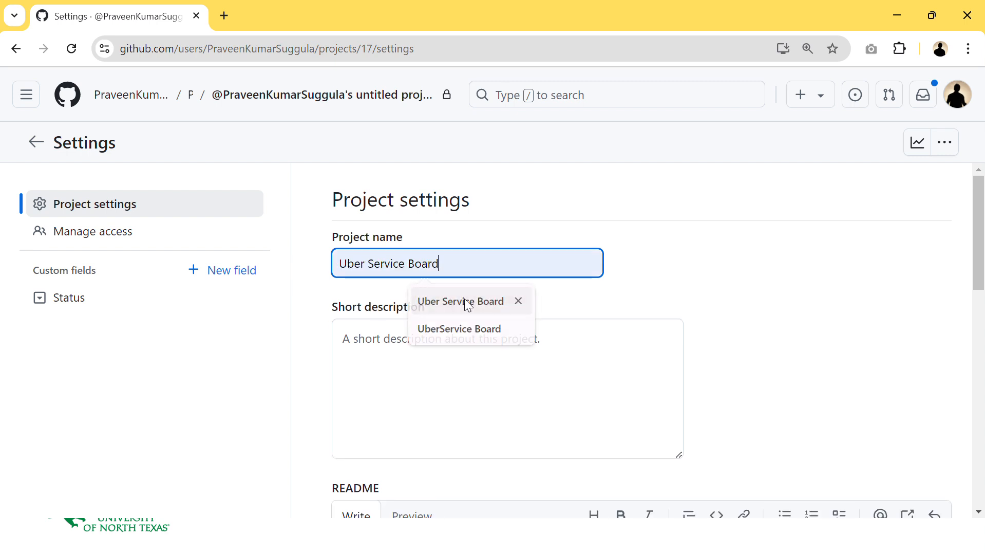
left_click(464, 301)
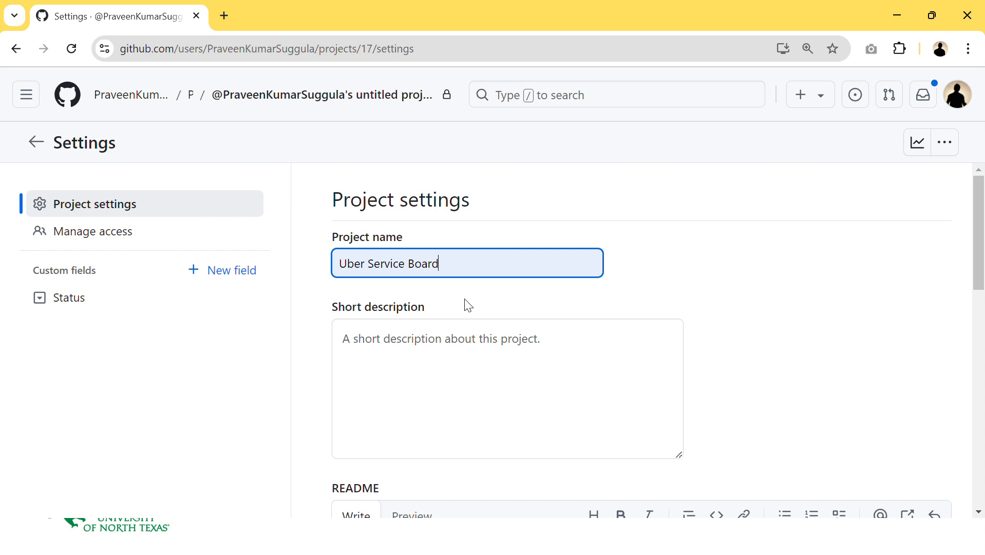
left_click(452, 331)
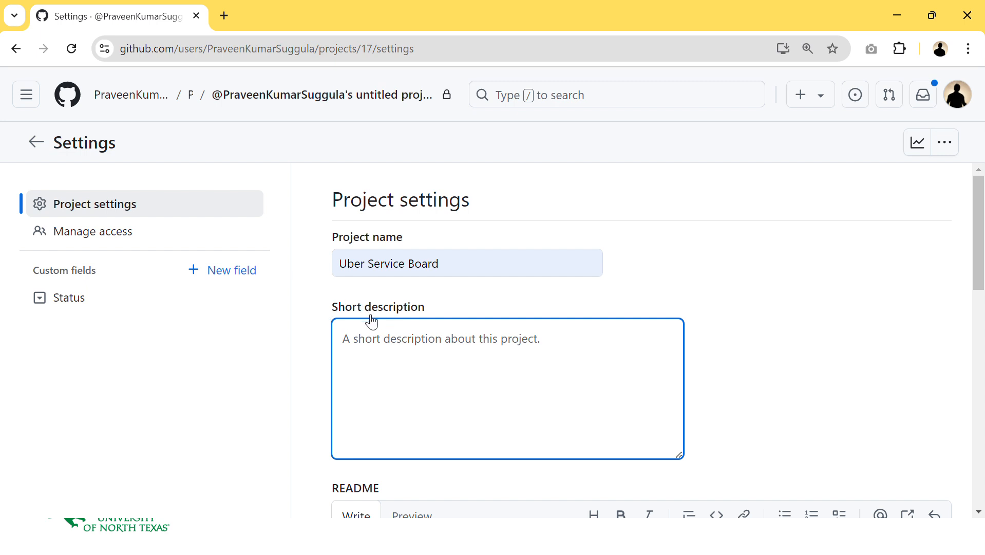
scroll(451, 409, "down", 1)
scroll(451, 408, "down", 3)
scroll(451, 407, "up", 1)
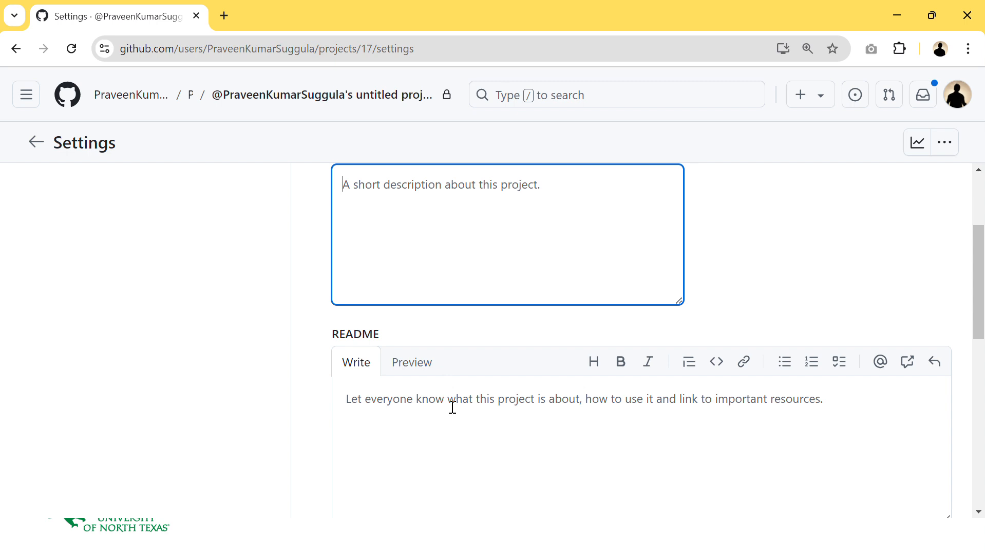
scroll(451, 408, "down", 5)
left_click(384, 365)
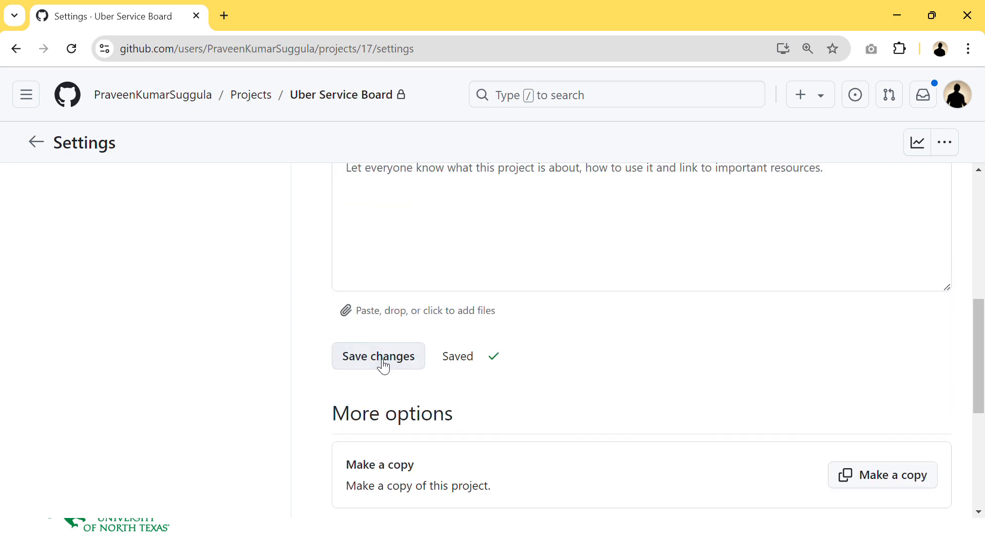
- Change the project's visibility to Public
scroll(520, 353, "down", 5)
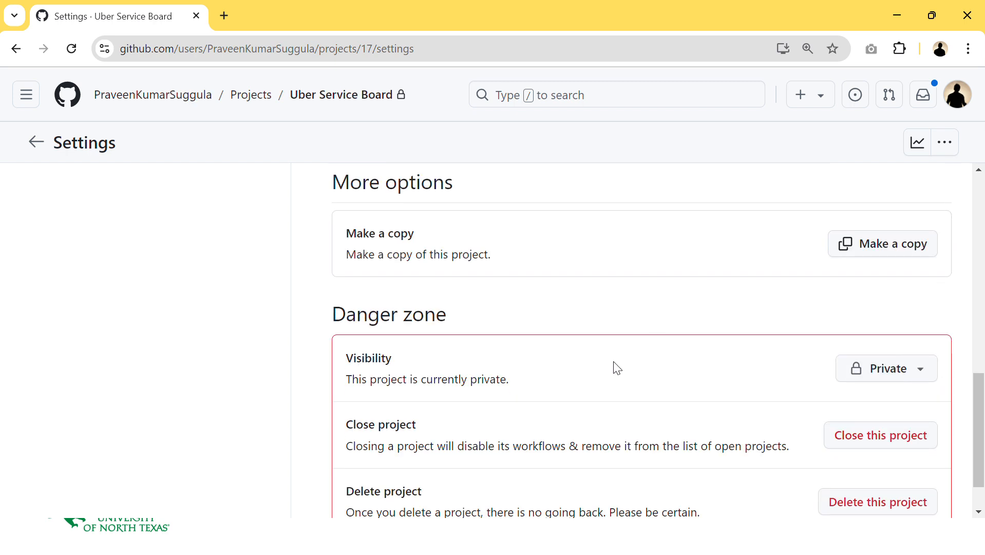
left_click(917, 368)
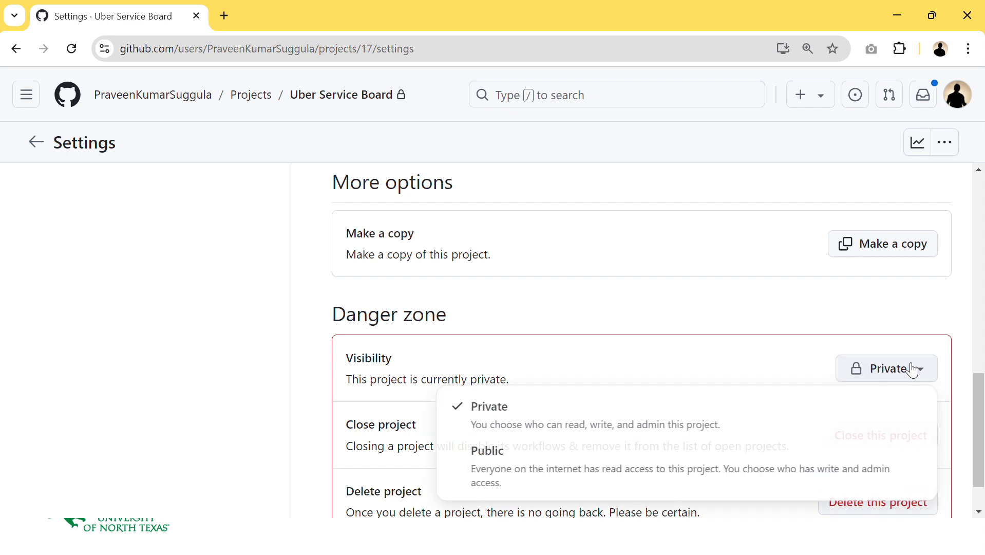
left_click(605, 475)
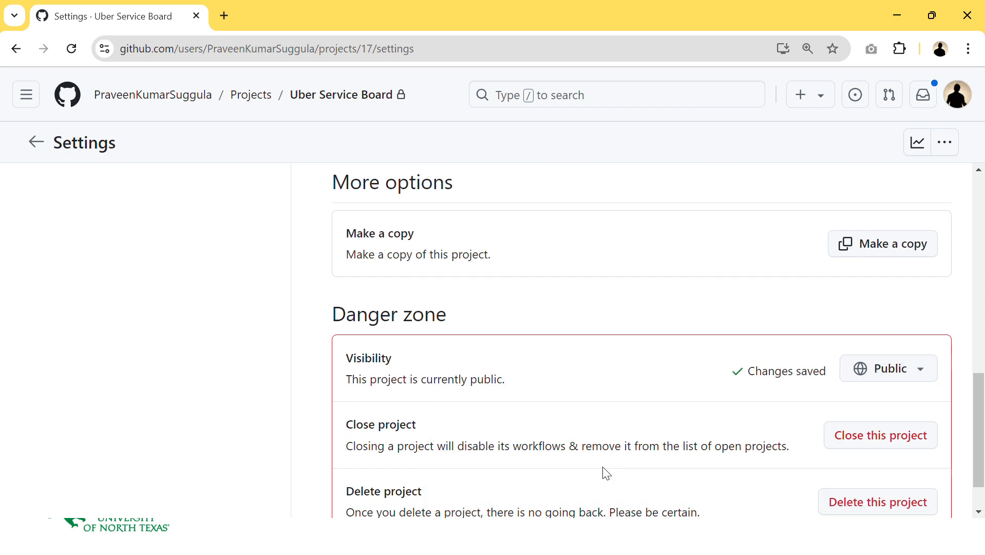
- Open the project's access settings and search for a collaborator by username, checking the invite role options
scroll(606, 474, "up", 15)
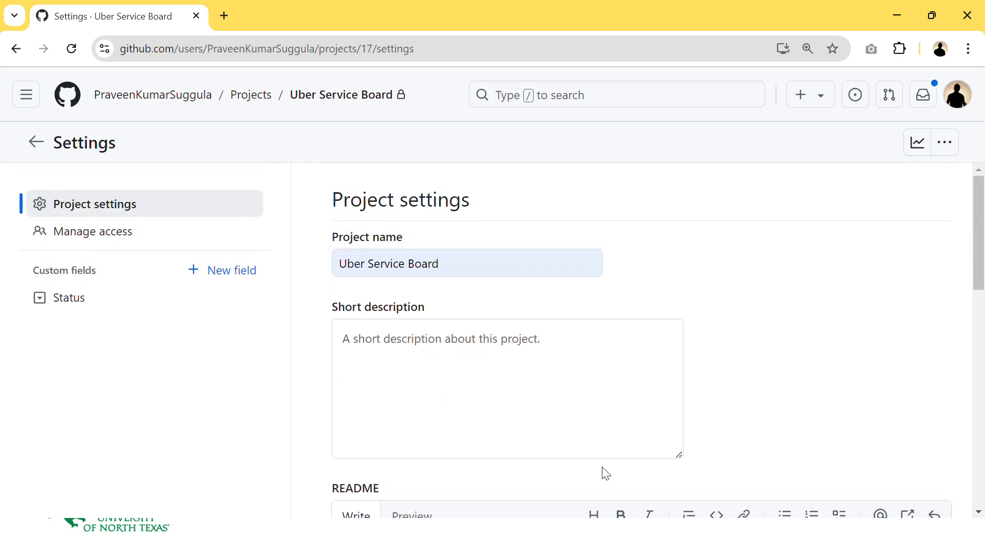
left_click(97, 297)
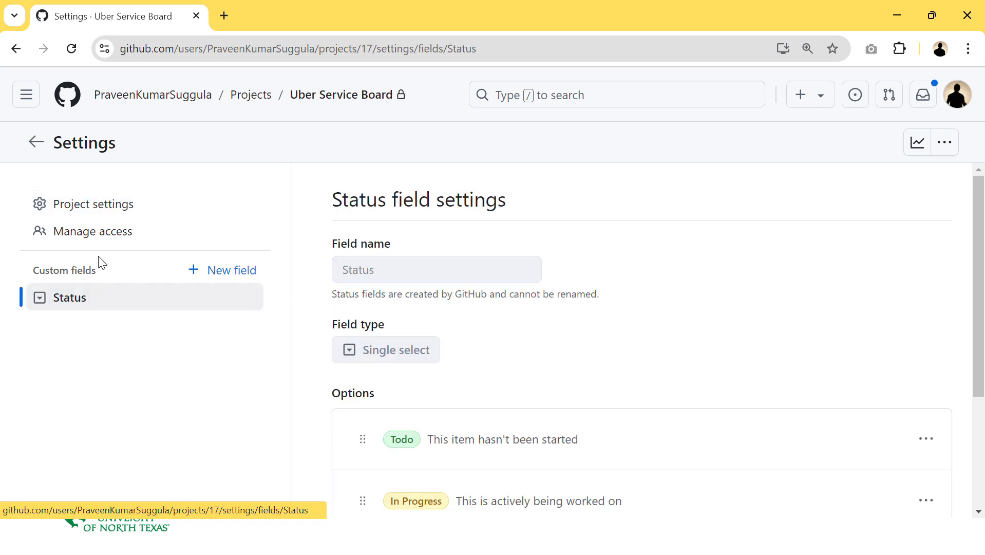
left_click(105, 231)
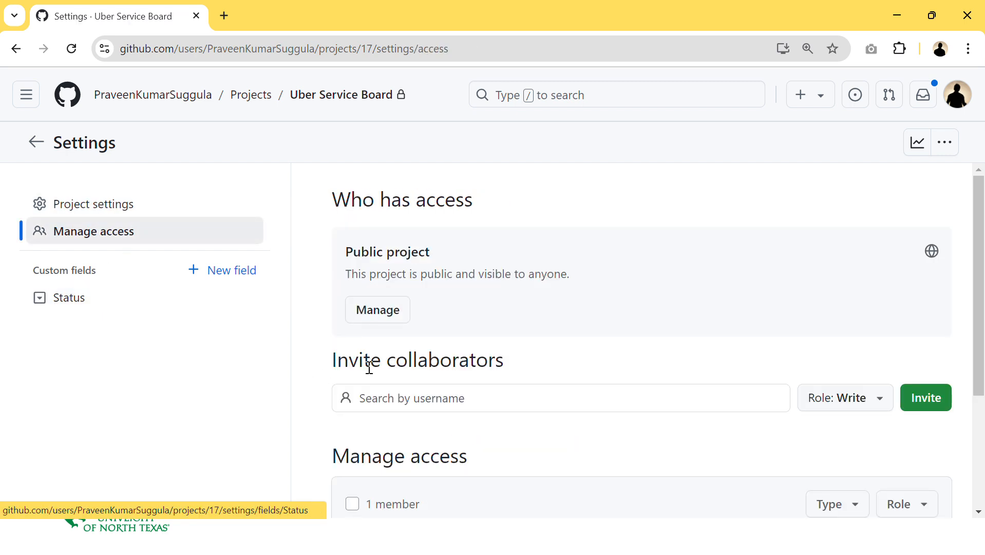
left_click_drag(510, 368, 398, 376)
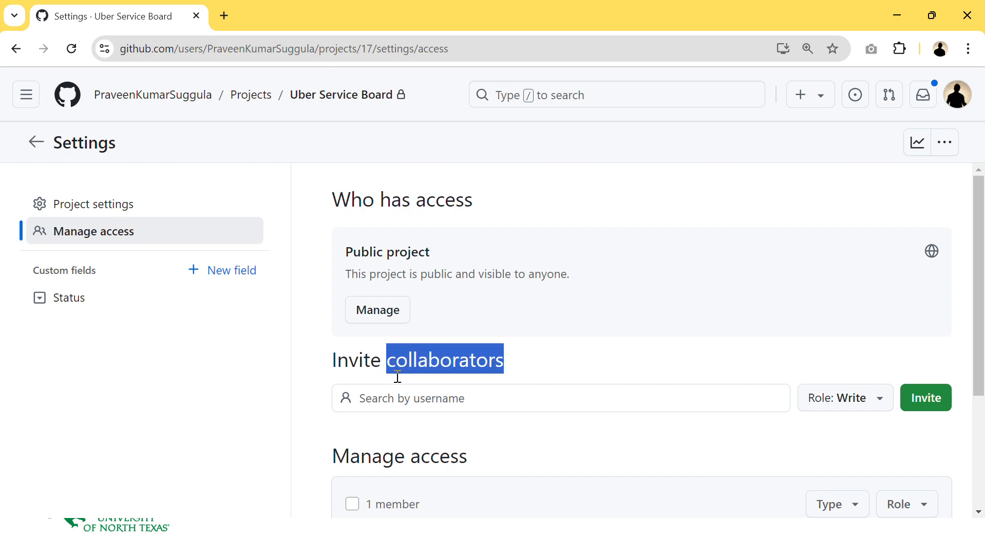
left_click(429, 399)
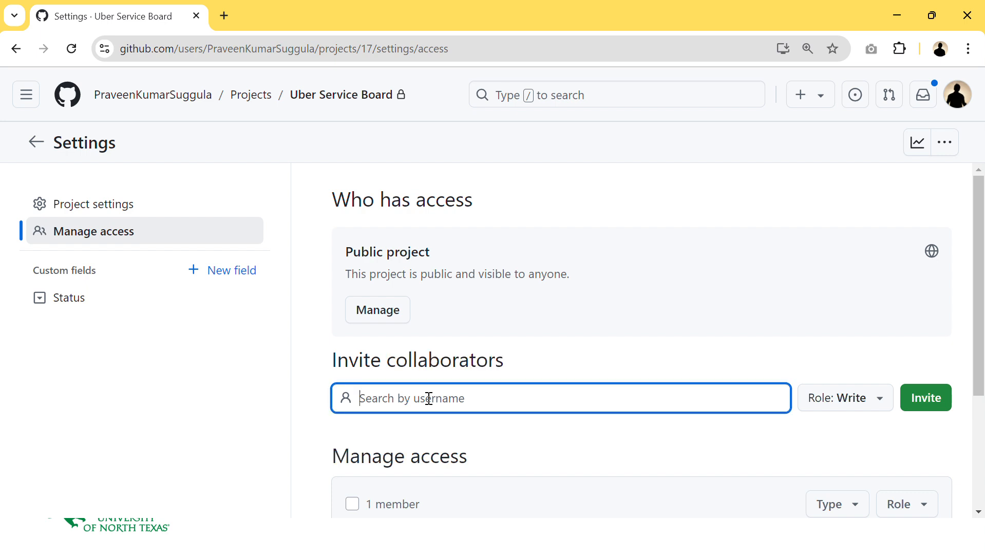
type("chan")
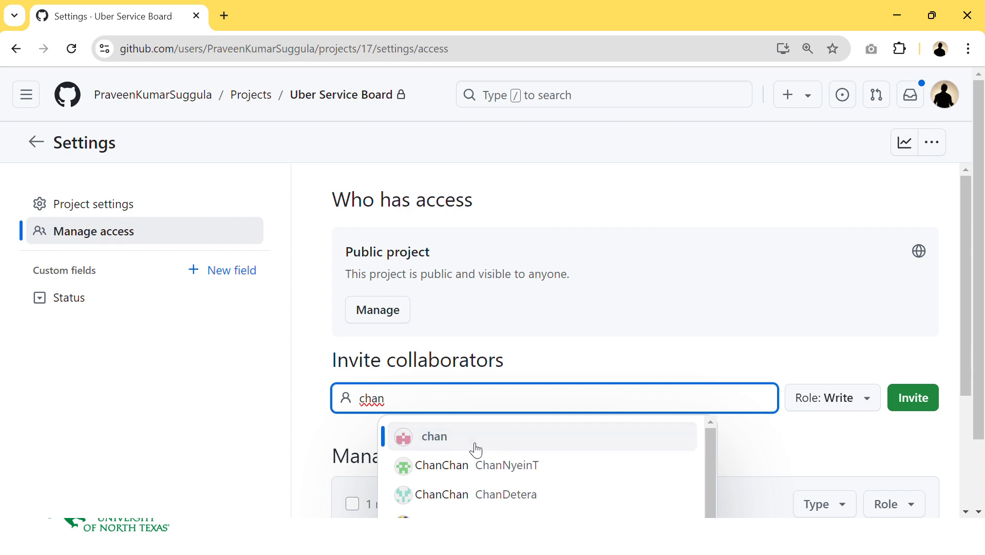
left_click(860, 399)
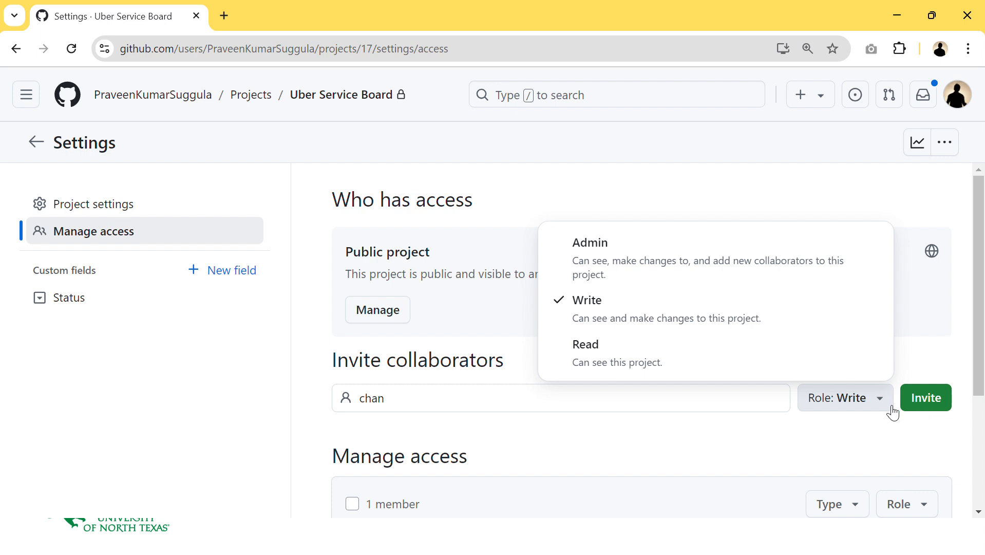
left_click(604, 463)
- Review the project's member list and the owner's role options
scroll(608, 464, "down", 1)
scroll(607, 465, "down", 1)
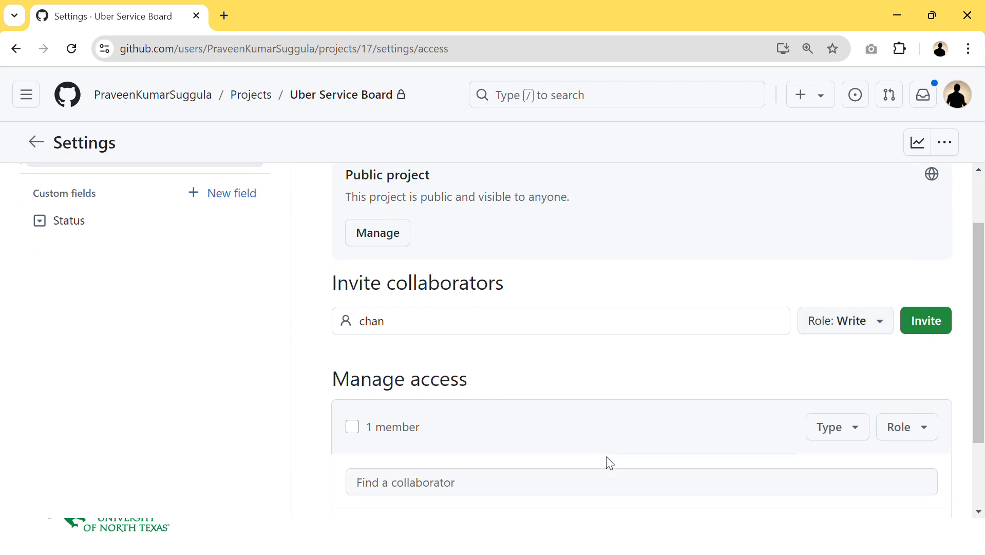
scroll(651, 468, "down", 2)
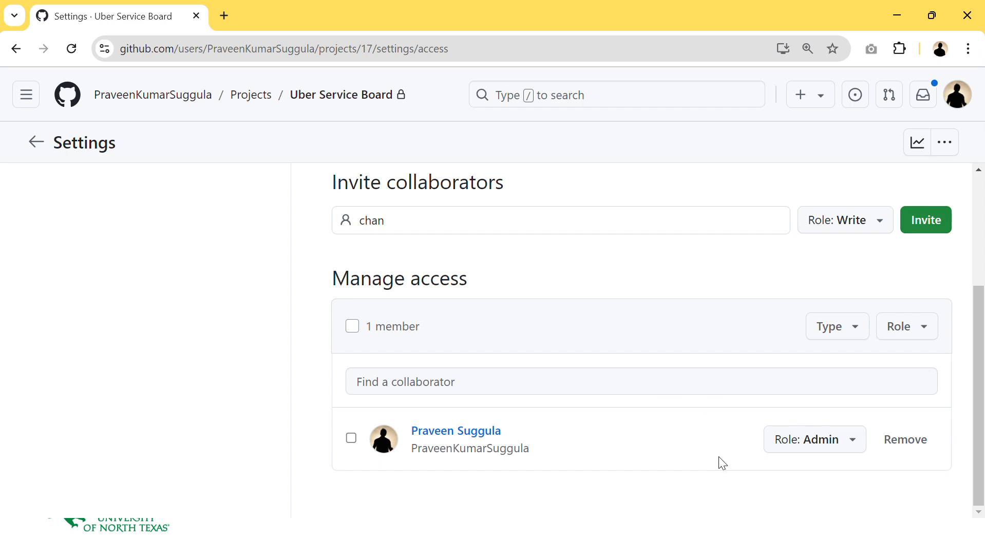
left_click(851, 445)
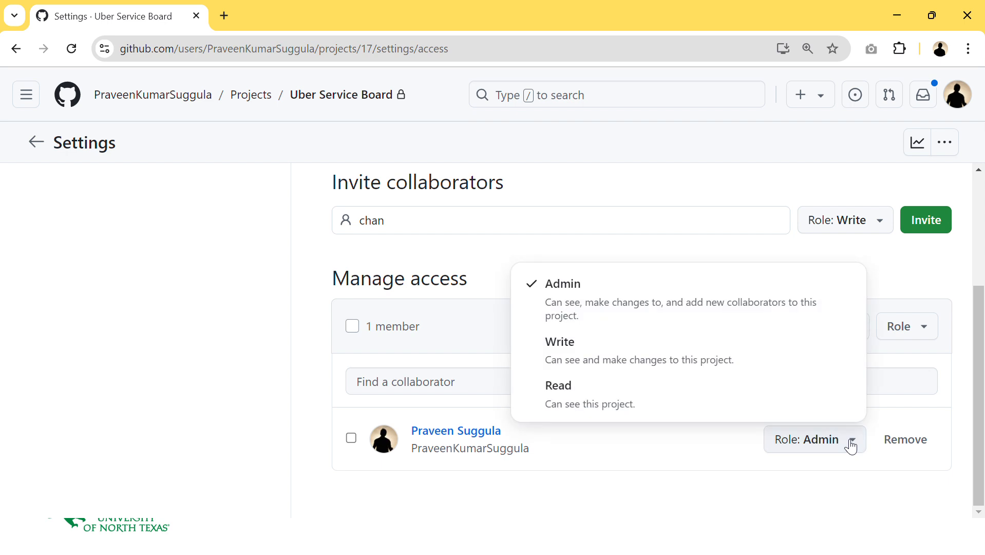
left_click(852, 446)
scroll(849, 445, "up", 3)
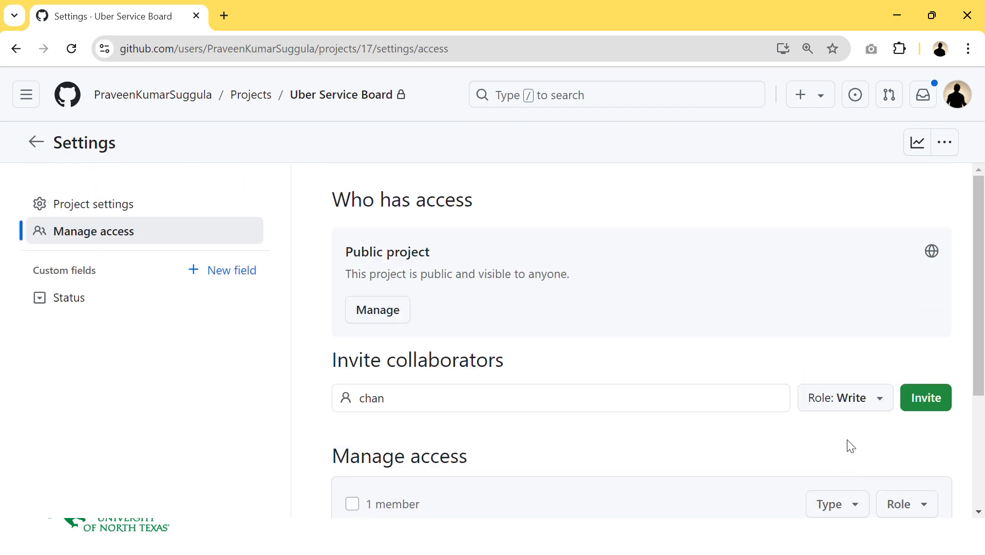
- Remove the Todo and In Progress options from the Status field settings
left_click(154, 307)
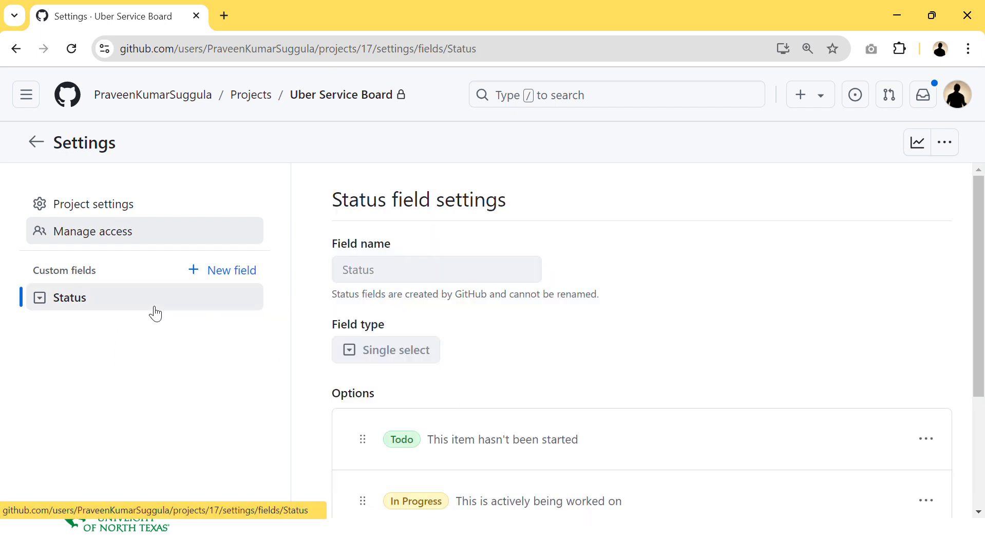
scroll(437, 324, "down", 3)
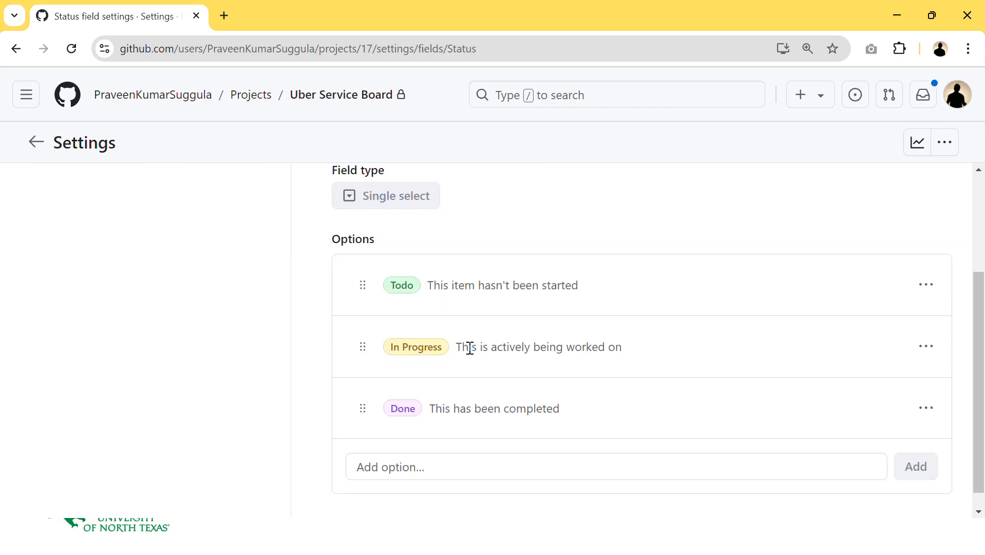
left_click(402, 291)
left_click(935, 286)
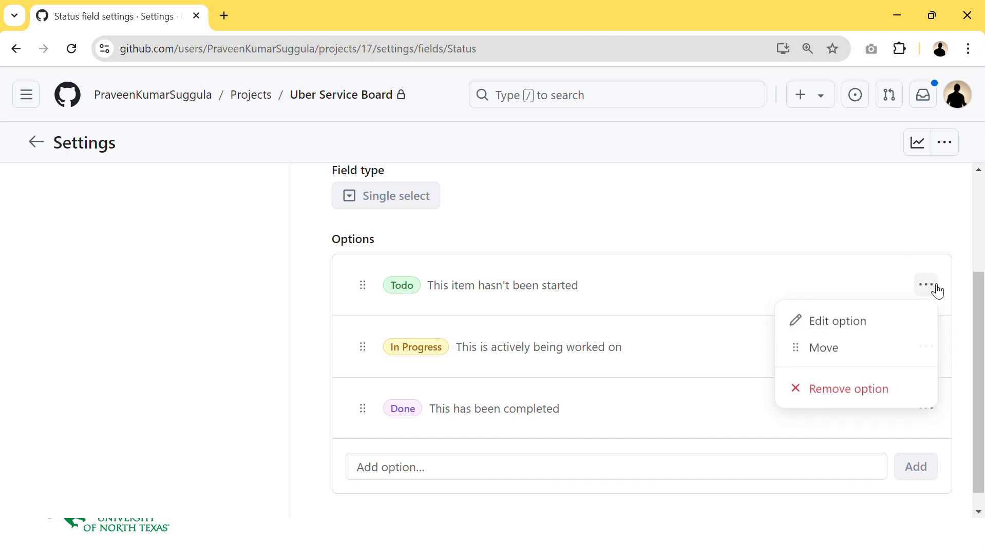
left_click(852, 401)
left_click(926, 325)
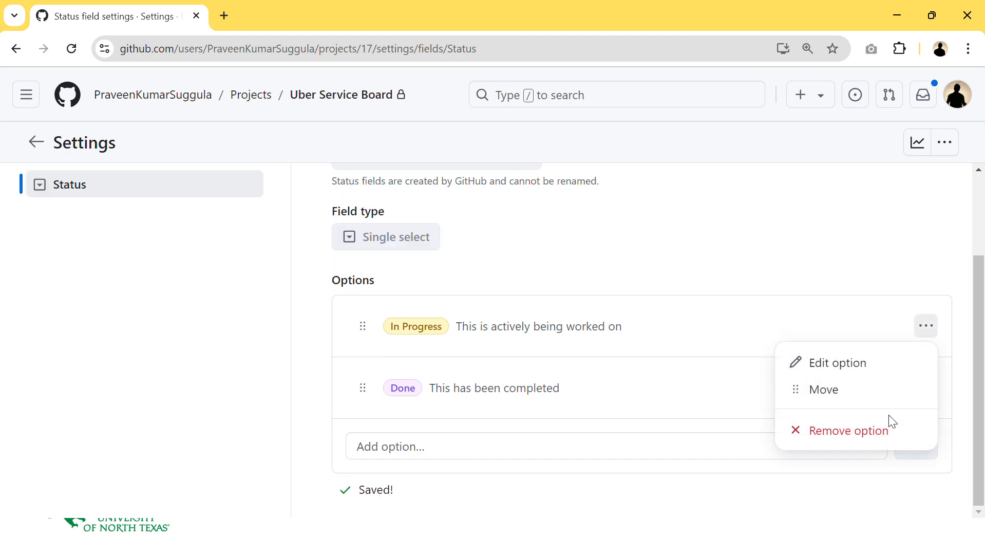
left_click(892, 422)
- Add a new Status option named "Sprint 1 Todos"
left_click(549, 438)
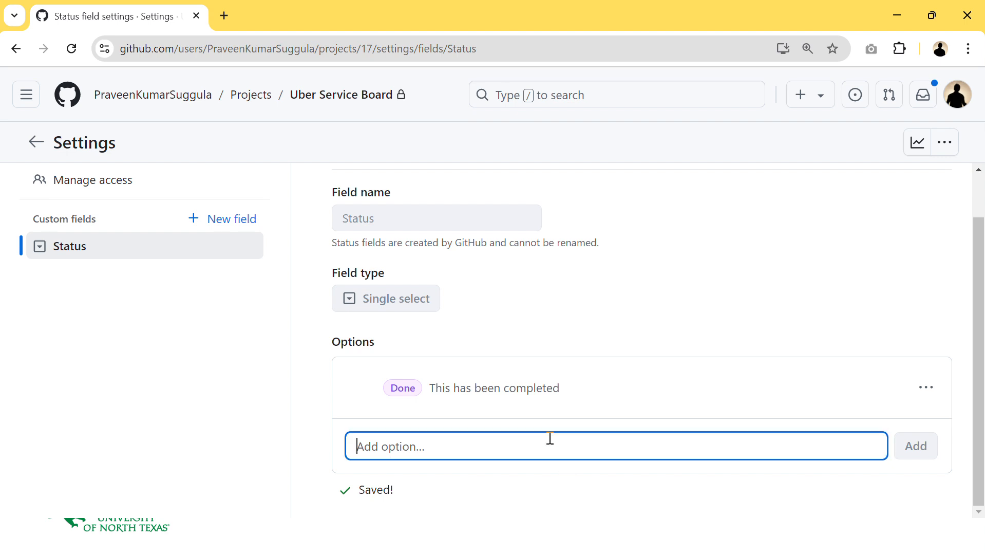
type("Spe")
key("BackSpace")
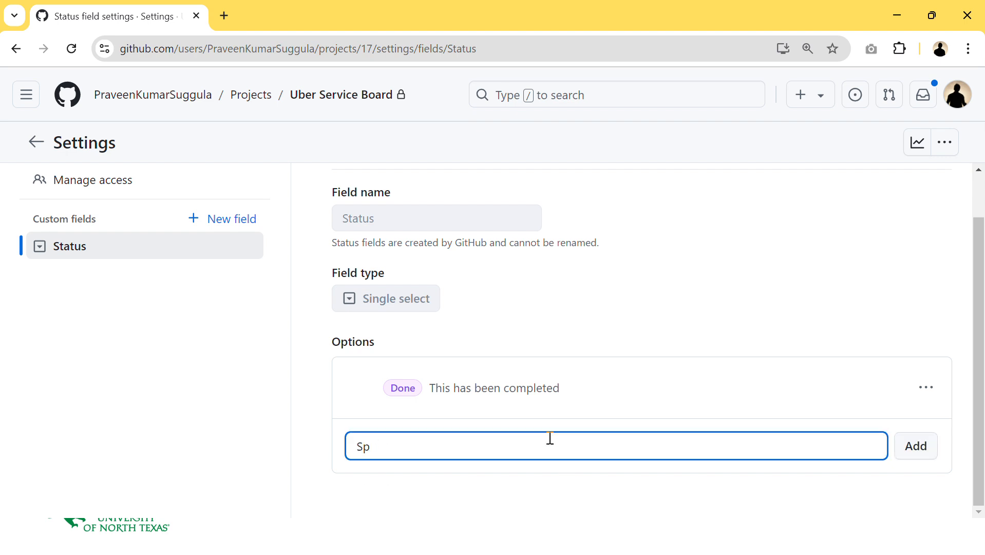
type("int")
key("BackSpace")
key("BackSpace")
key("BackSpace")
type("rint 1 Todos")
key("ctrl+a")
key("ctrl+c")
left_click(917, 447)
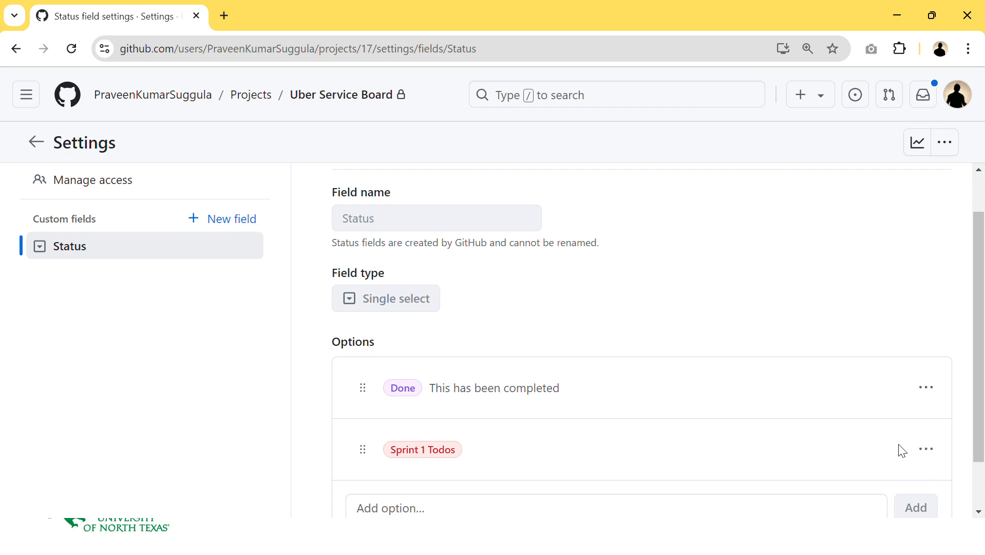
- Add a Status option named "Sprint 2 Todos"
left_click(633, 511)
key("ctrl+v")
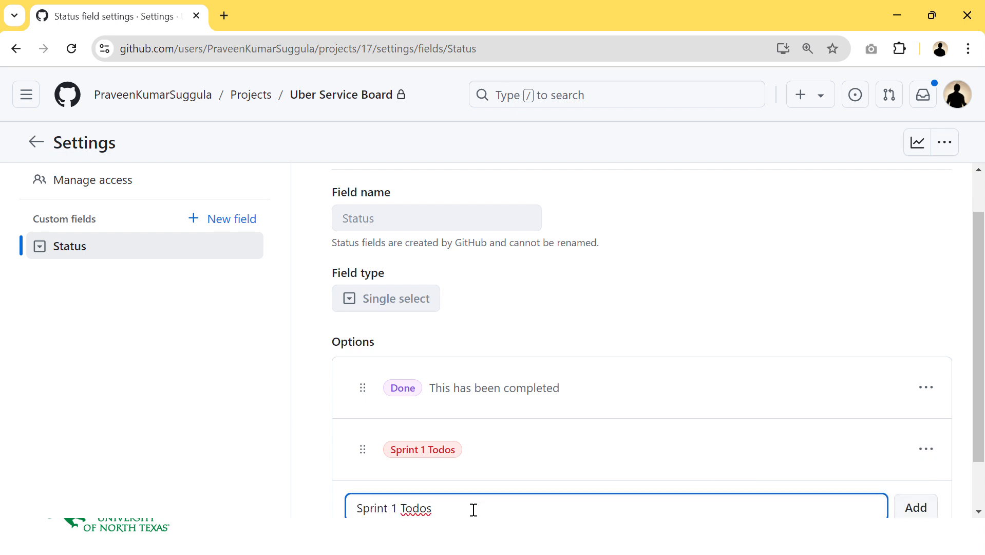
scroll(381, 503, "down", 1)
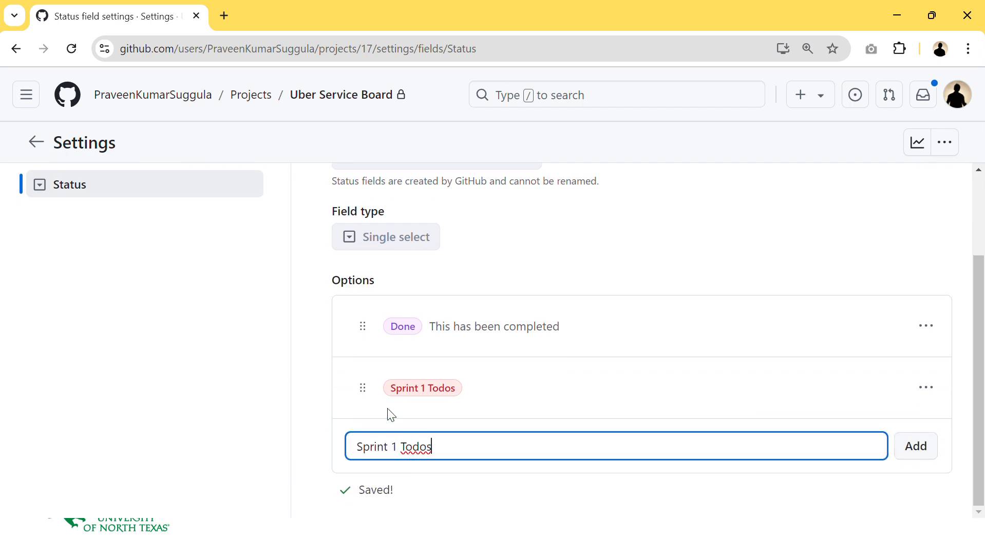
double_click(398, 446)
type("2")
left_click(913, 446)
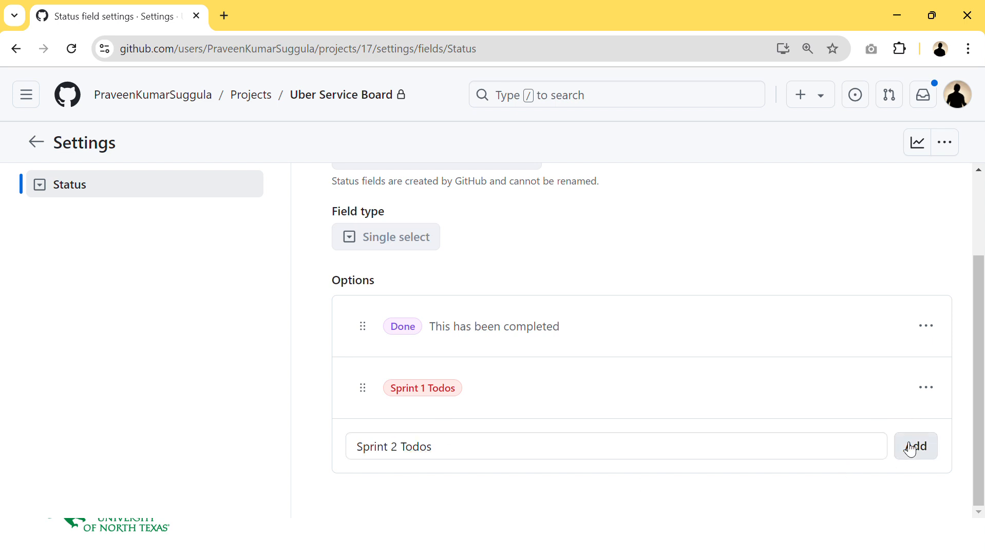
- Add a Status option named "Sprint 3 Todos"
scroll(513, 478, "down", 1)
left_click(483, 446)
key("ctrl+v")
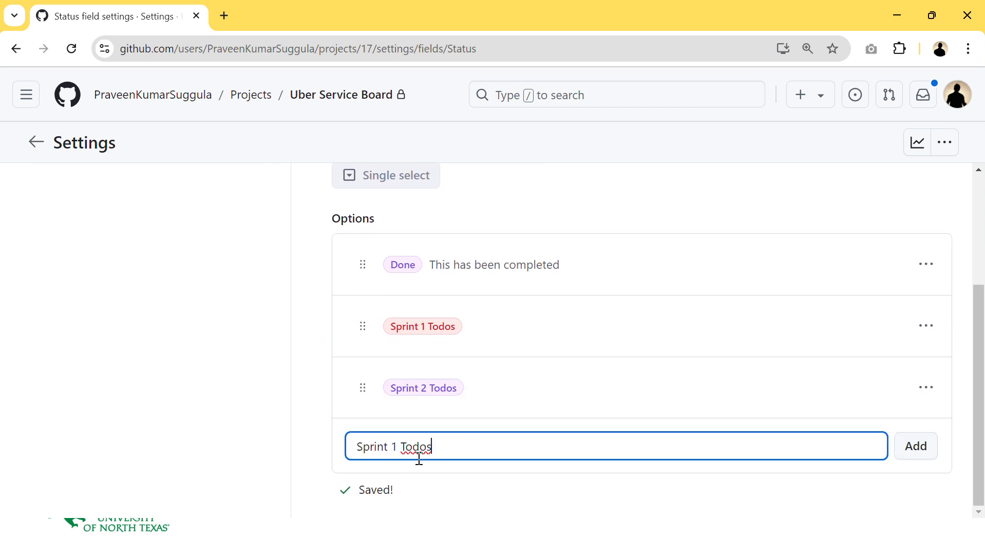
left_click(392, 447)
double_click(395, 447)
type("3")
left_click(923, 441)
- Add a Status option named "In Progress"
scroll(616, 457, "down", 1)
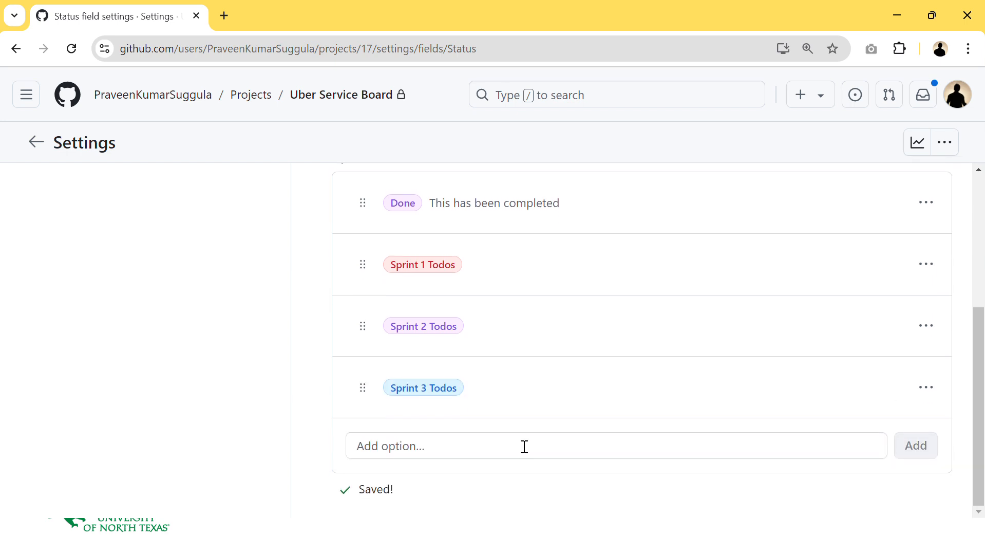
left_click(515, 444)
type("In Prog")
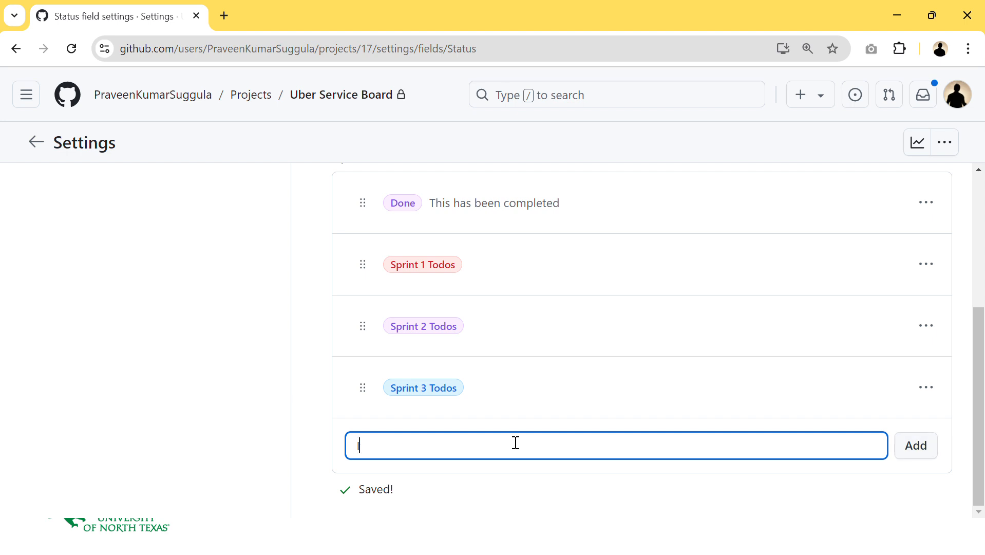
type("ress")
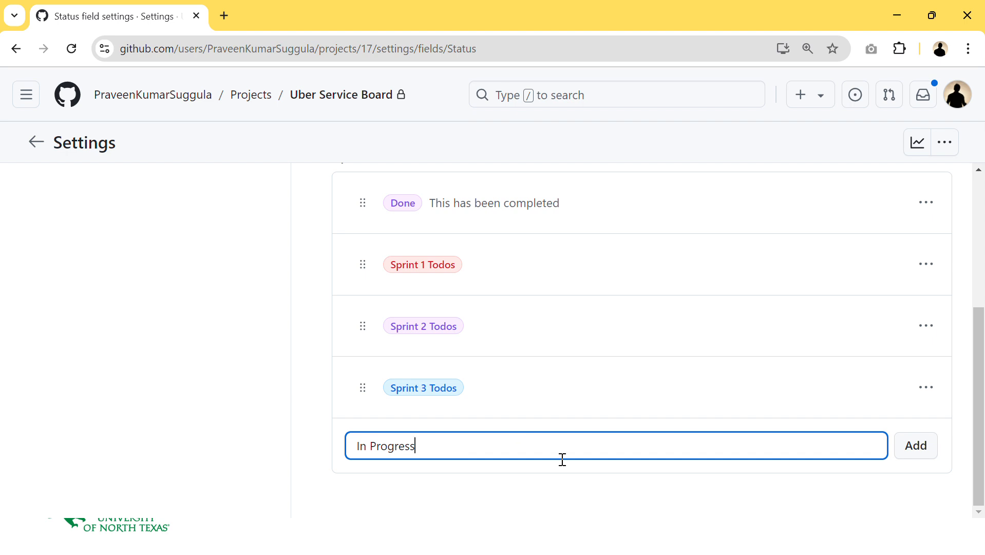
left_click(913, 445)
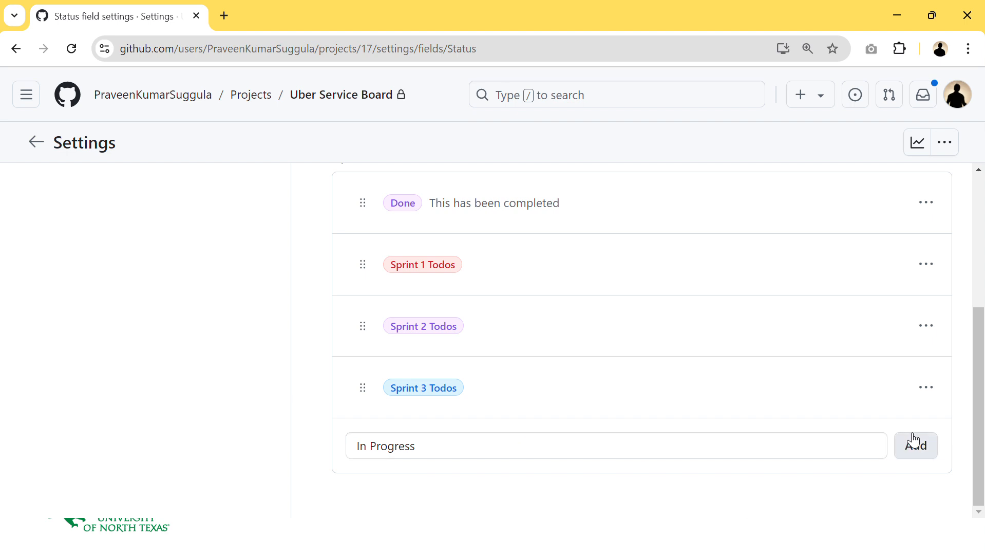
- Add a Status option named "Under Review"
left_click(522, 514)
type("Under ")
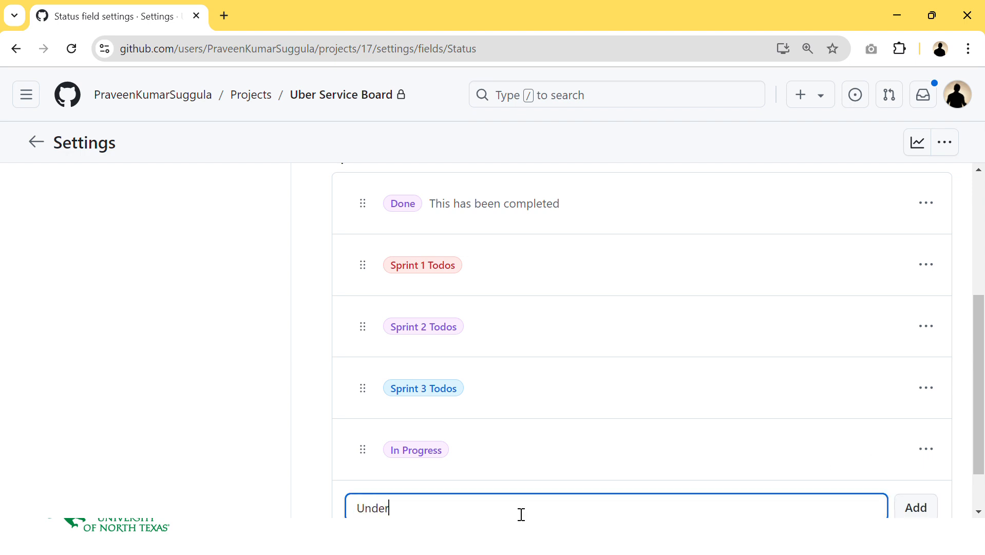
type("Review")
scroll(620, 464, "down", 1)
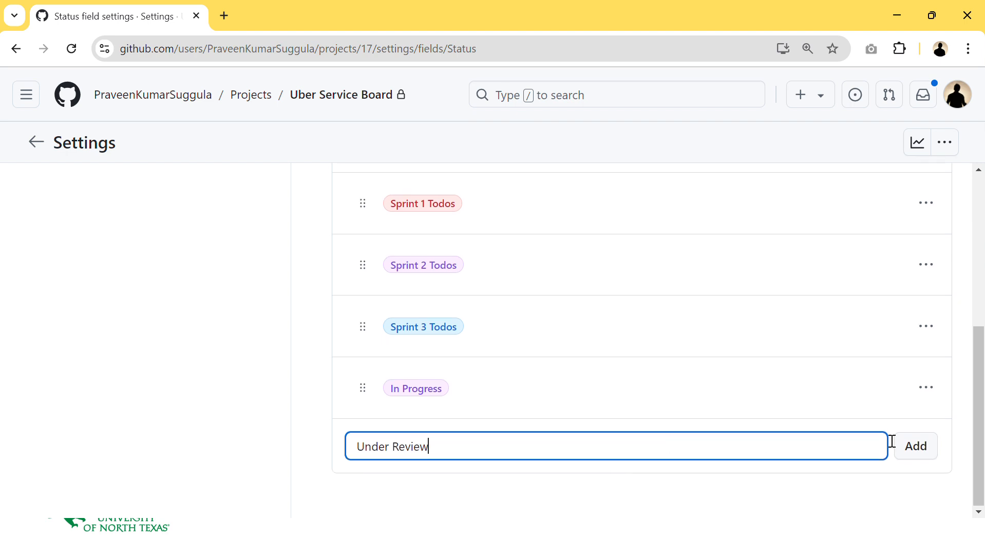
left_click(915, 455)
- Add a Status option named "Completed"
scroll(808, 429, "down", 1)
left_click(421, 445)
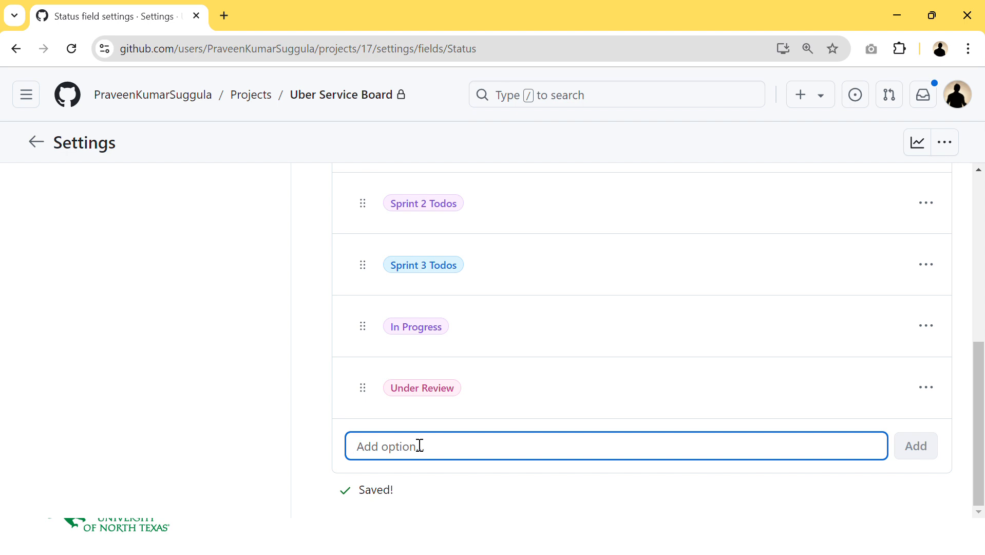
type("Completed")
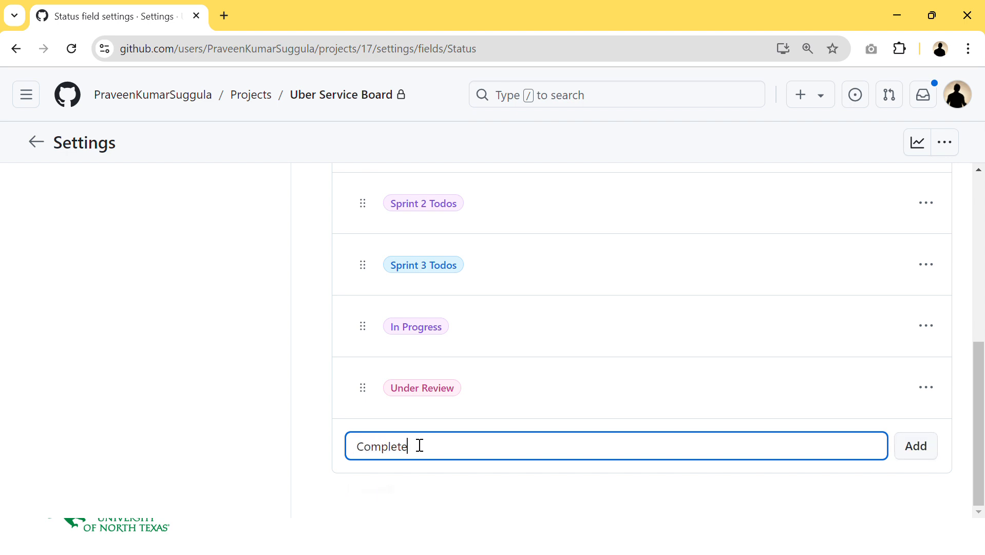
left_click(922, 456)
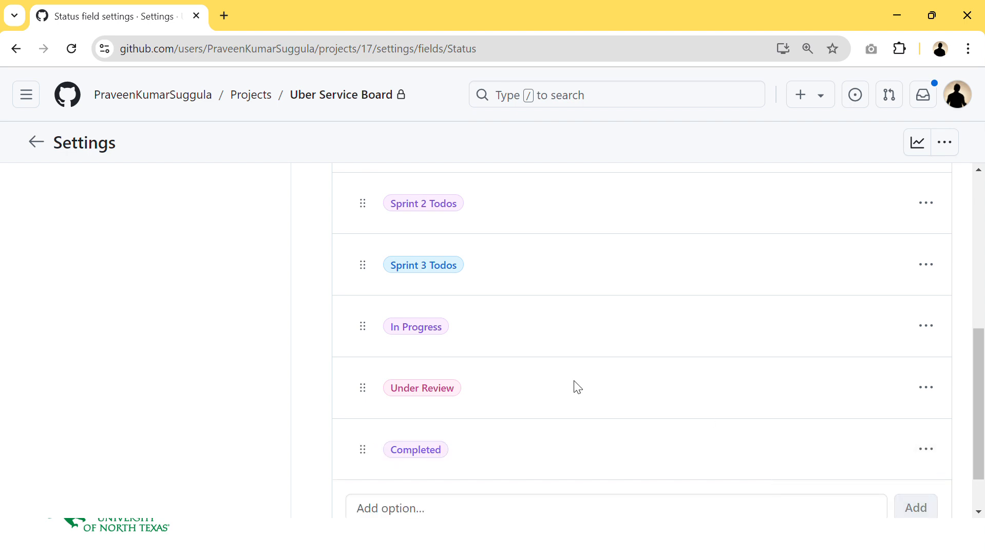
- Remove the Done option from the Status field
scroll(659, 336, "up", 4)
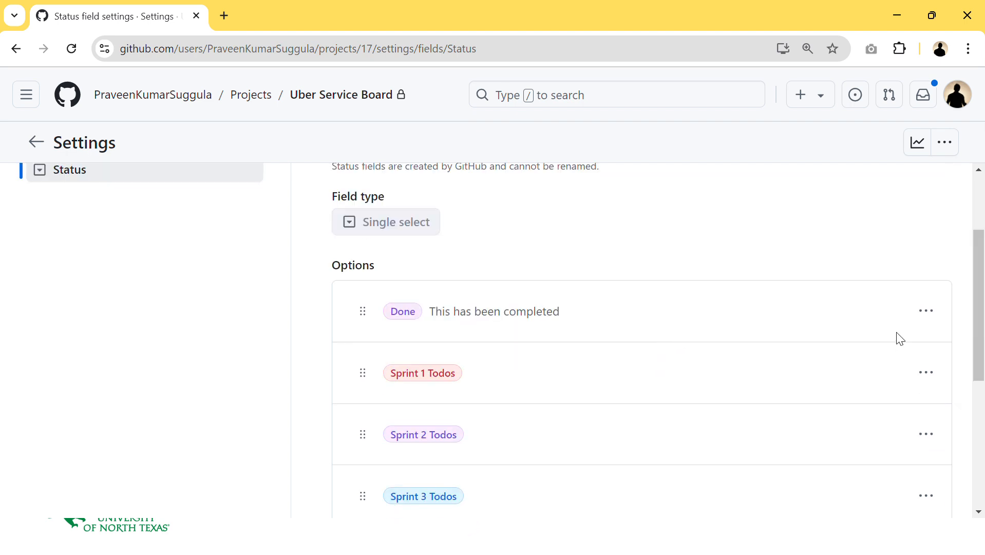
left_click(926, 311)
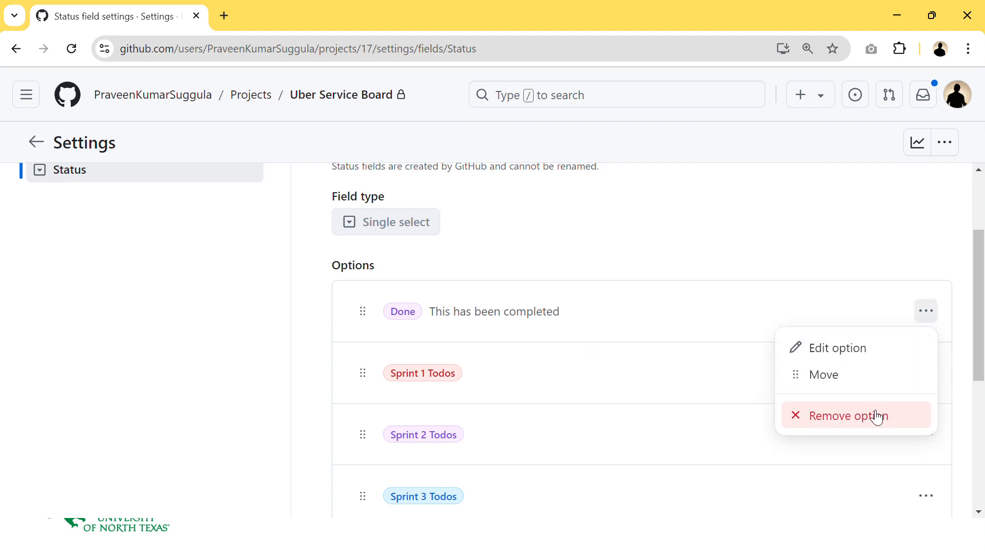
left_click(875, 413)
left_click(595, 373)
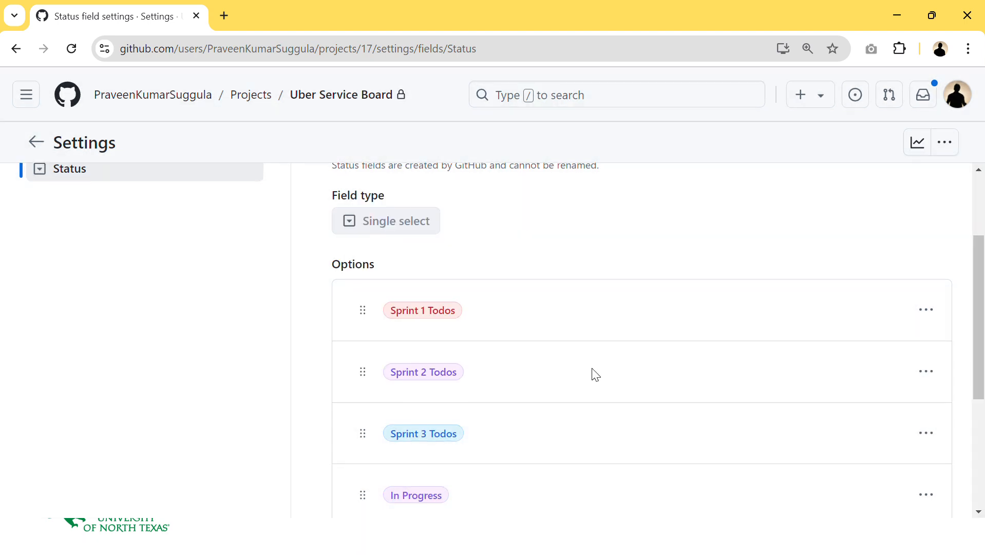
- Return from the field settings to the Uber Service Board project view
scroll(595, 373, "down", 4)
scroll(598, 374, "up", 1)
scroll(595, 373, "up", 2)
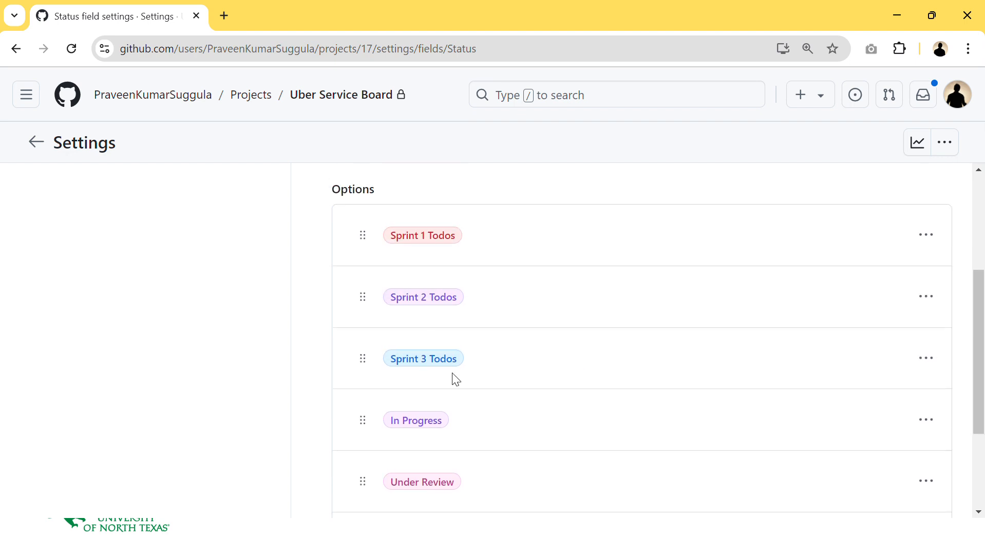
scroll(452, 377, "up", 3)
left_click(350, 96)
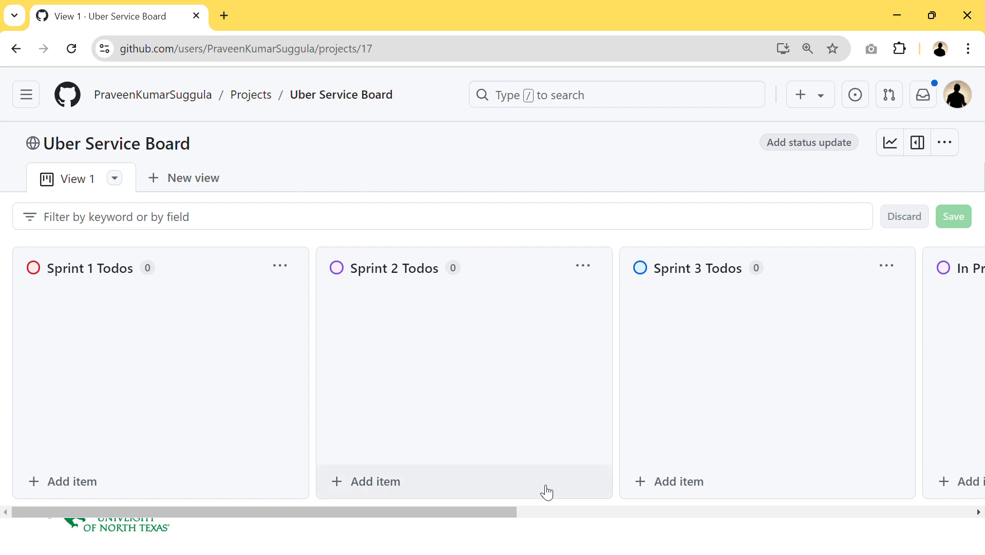
- Scroll across the board to review all the status columns
left_click_drag(499, 515, 439, 522)
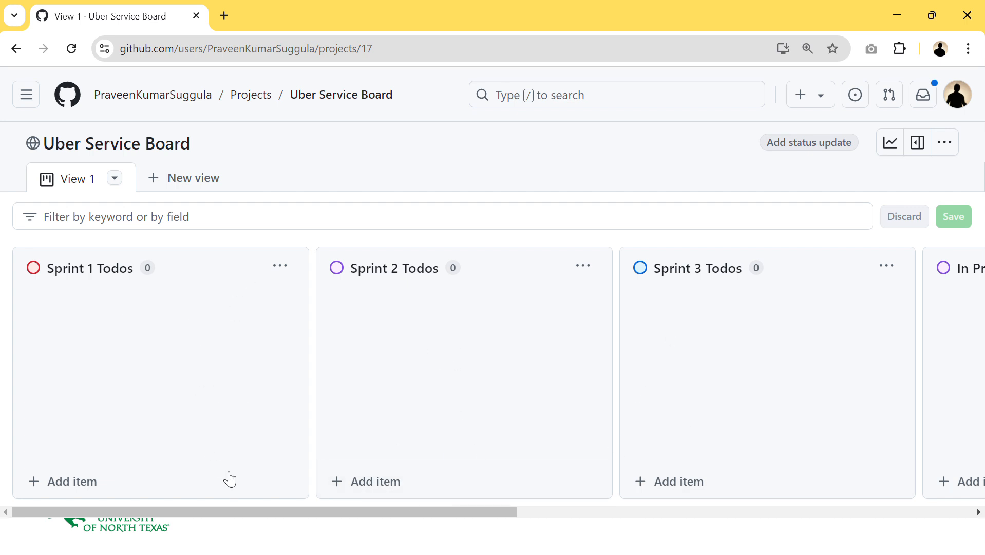
left_click_drag(260, 512, 617, 534)
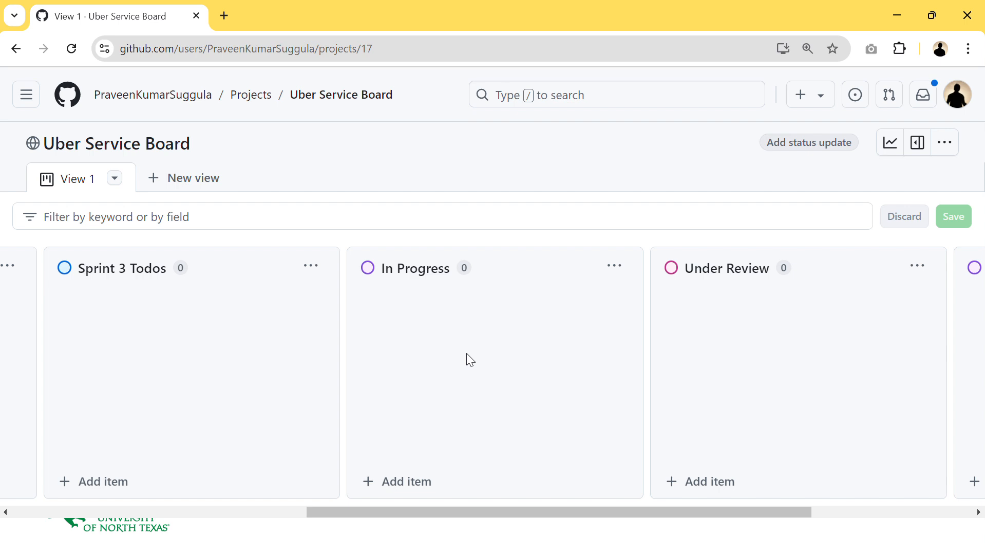
left_click_drag(615, 512, 652, 513)
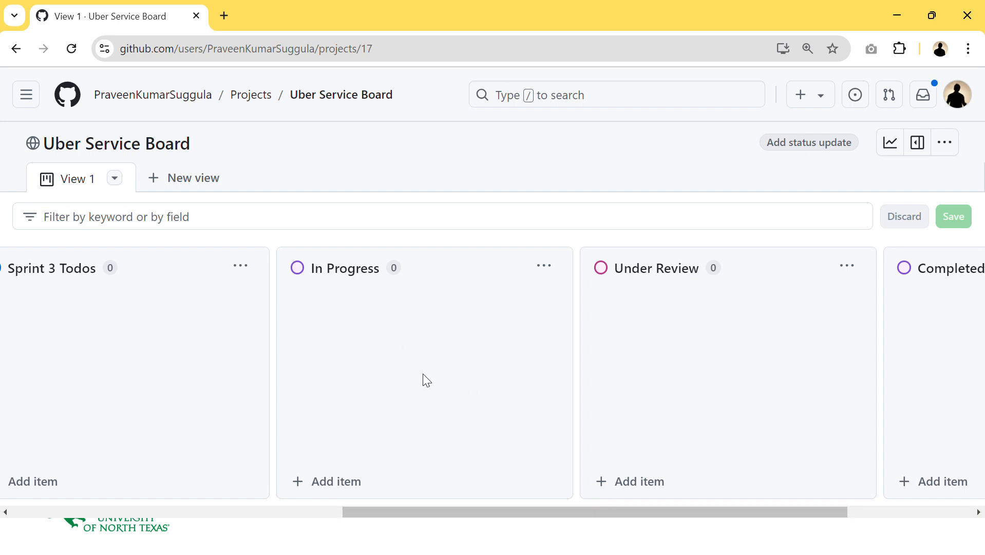
scroll(651, 511, "right", 2)
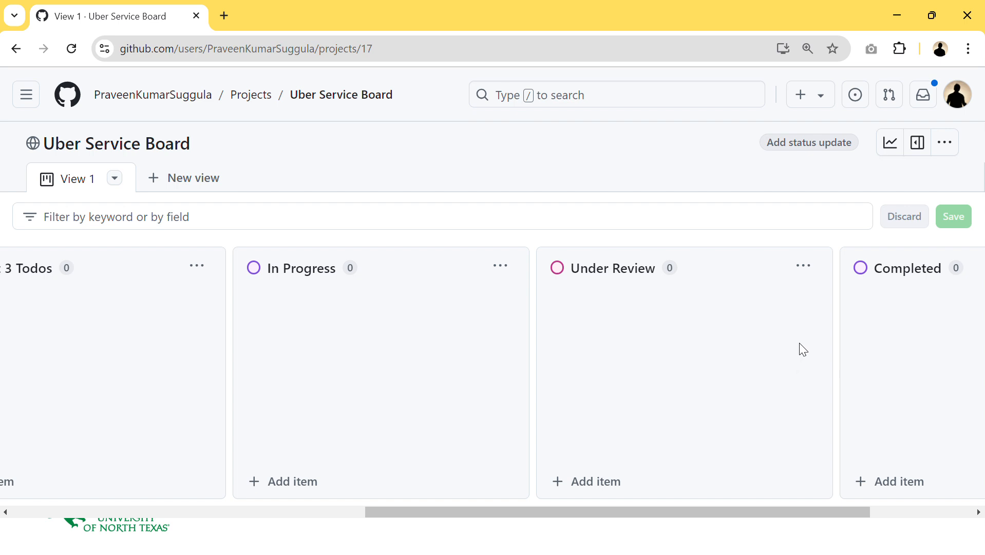
left_click_drag(793, 513, 818, 515)
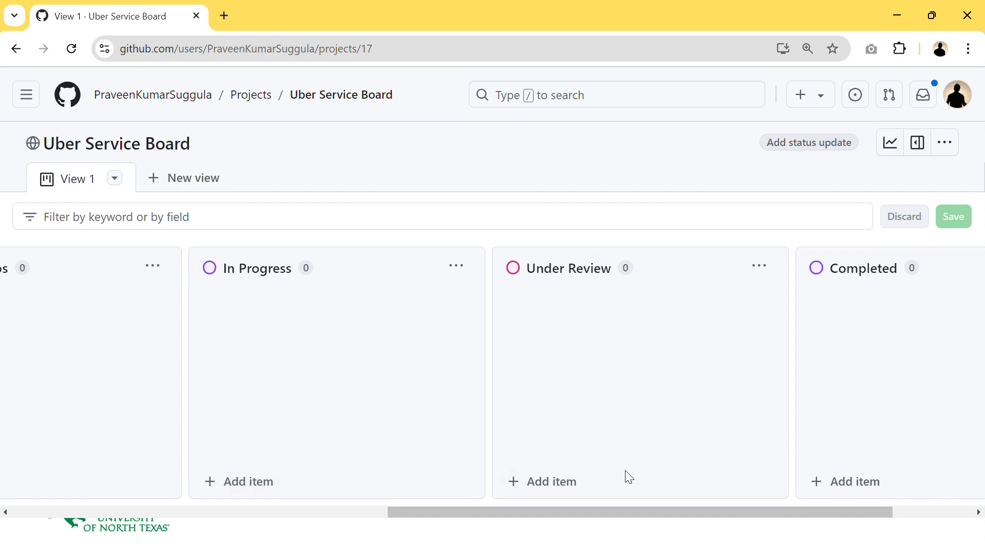
left_click_drag(594, 512, 635, 512)
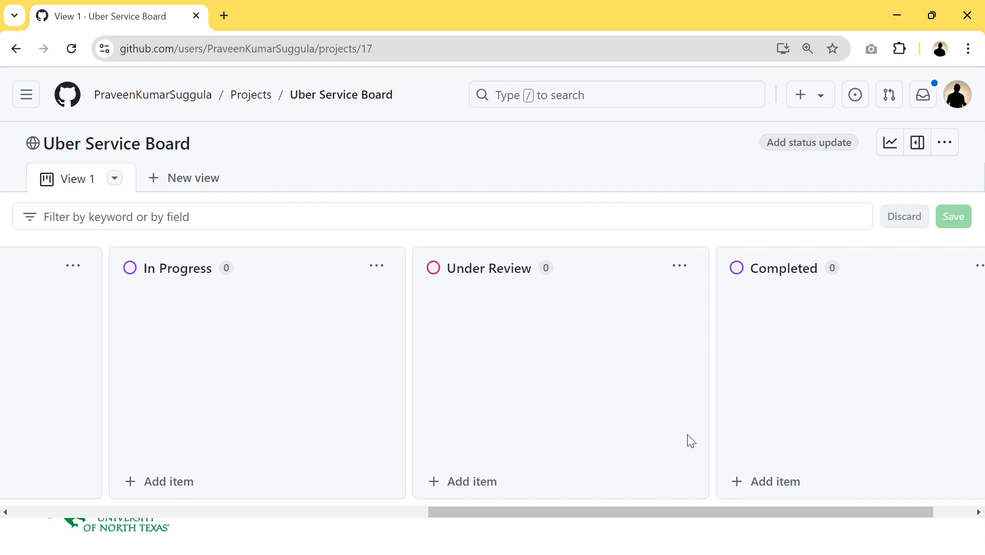
left_click_drag(795, 513, 316, 510)
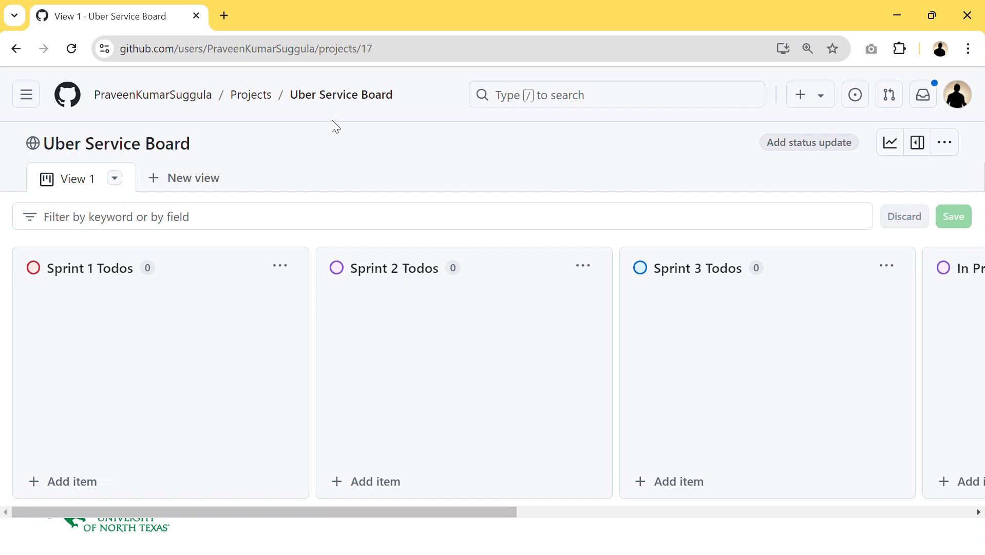
- Open the UberServices repository from the user's profile repositories
left_click(331, 103)
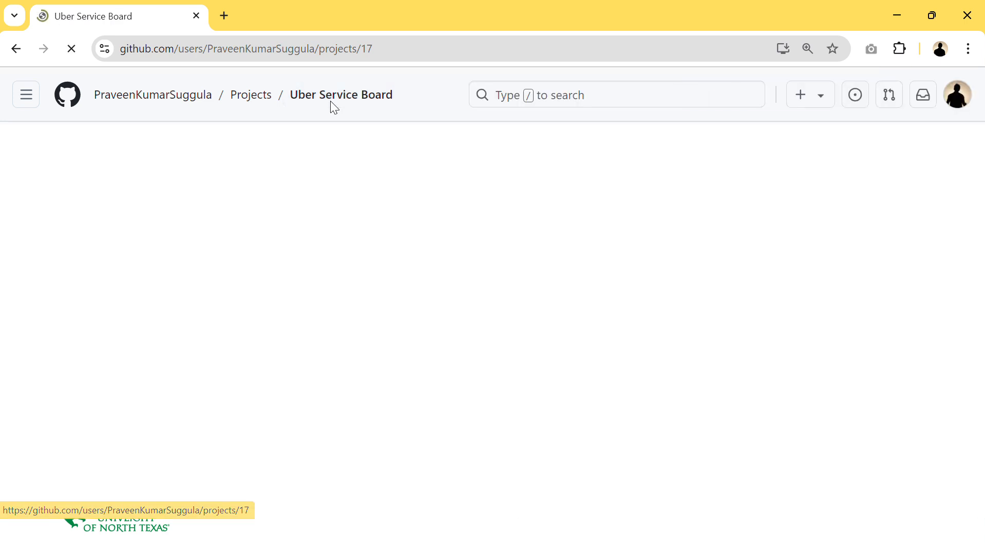
left_click(186, 104)
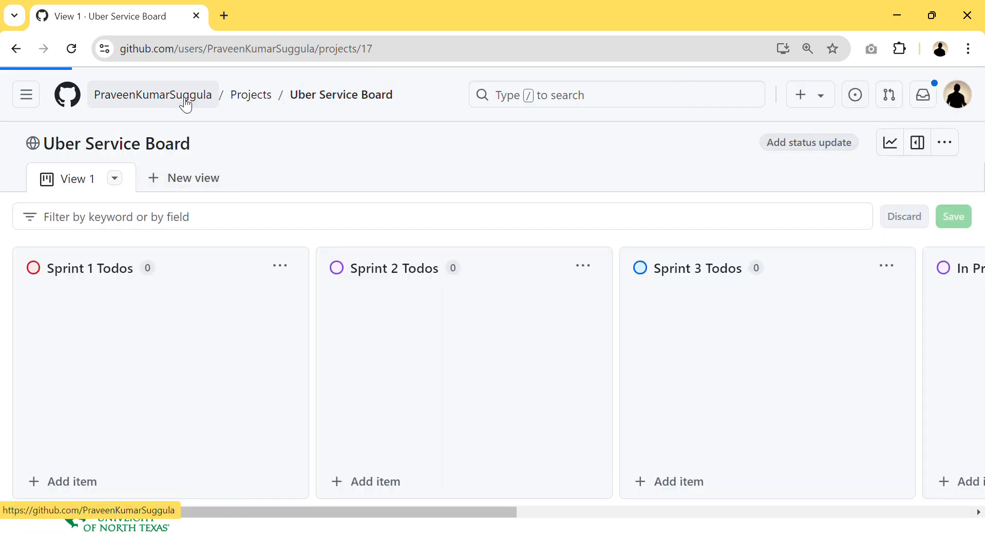
left_click(165, 149)
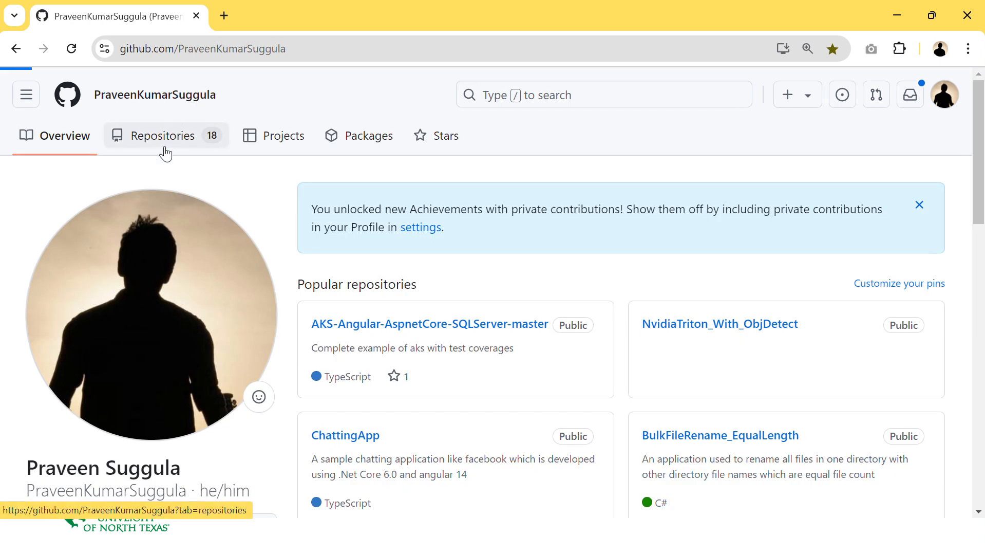
left_click(315, 249)
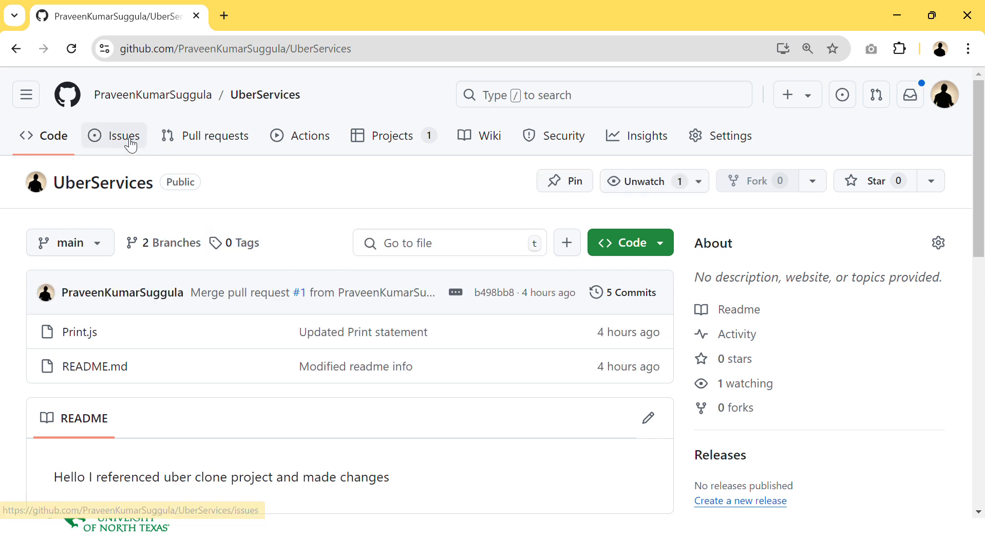
- Start a new issue in the UberServices repository and place the cursor in its title
left_click(116, 141)
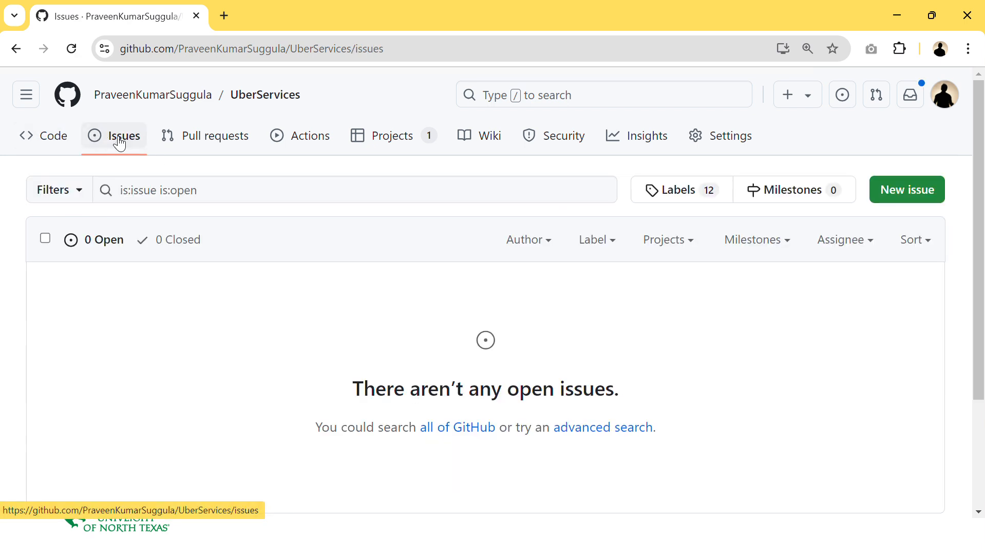
left_click(901, 192)
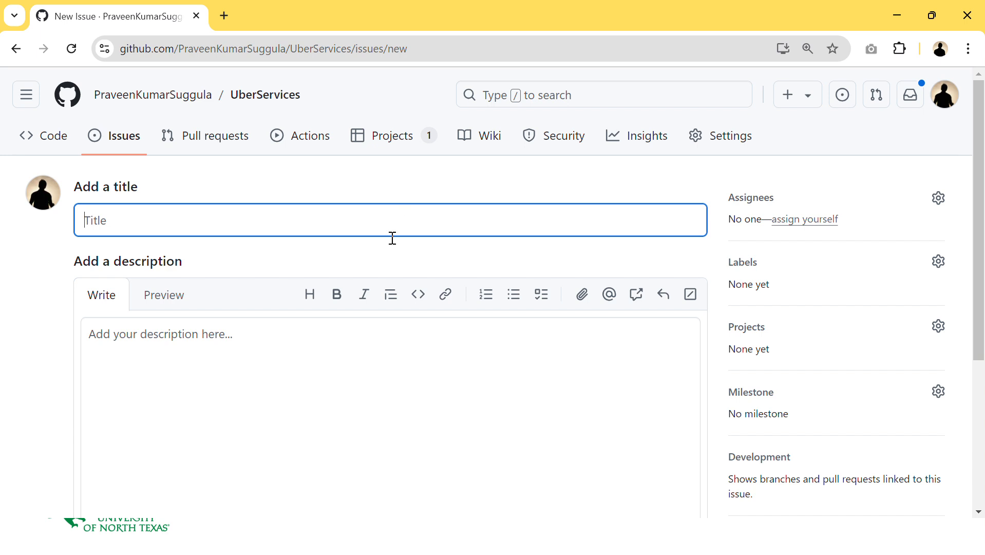
left_click(302, 343)
scroll(302, 343, "down", 5)
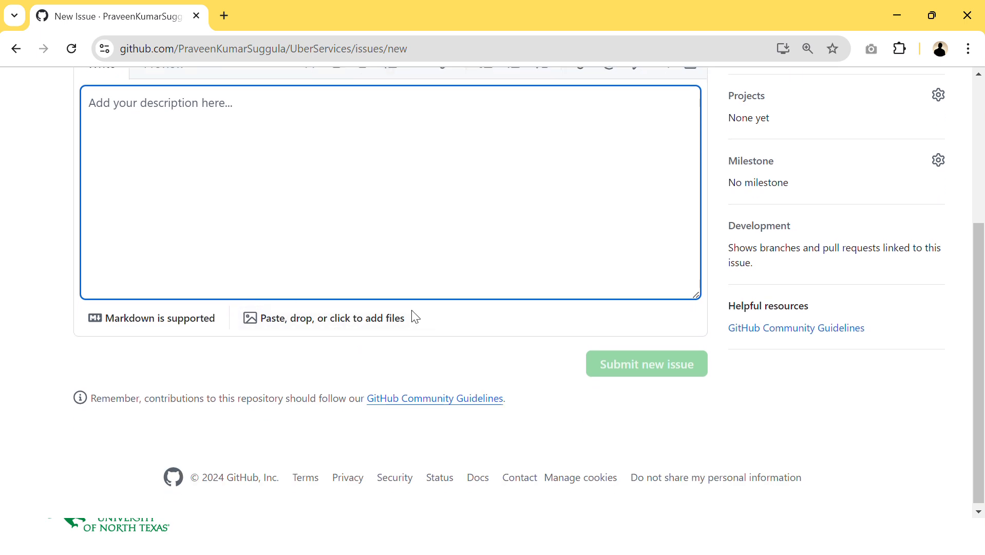
scroll(415, 317, "up", 5)
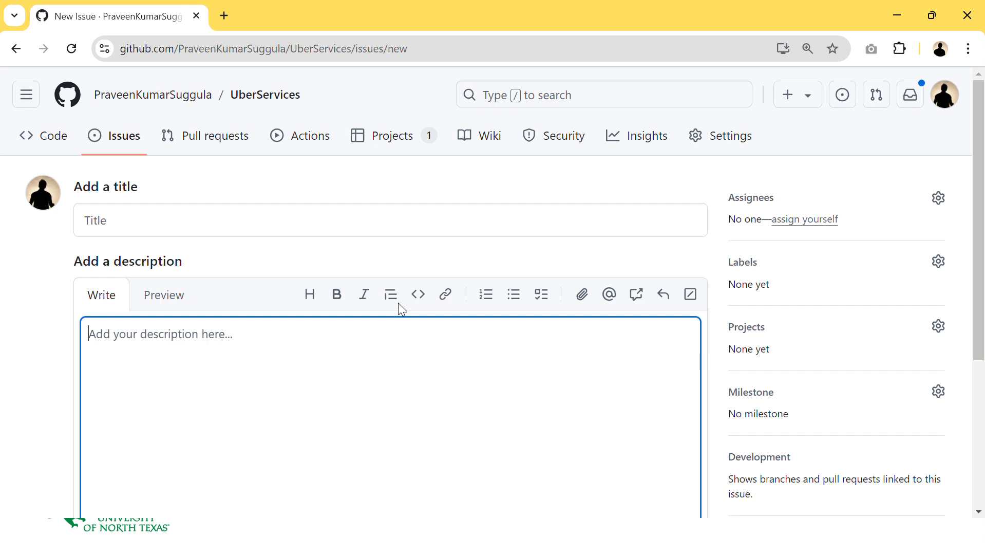
scroll(291, 385, "down", 1)
scroll(291, 385, "down", 1)
scroll(283, 375, "up", 2)
left_click(177, 217)
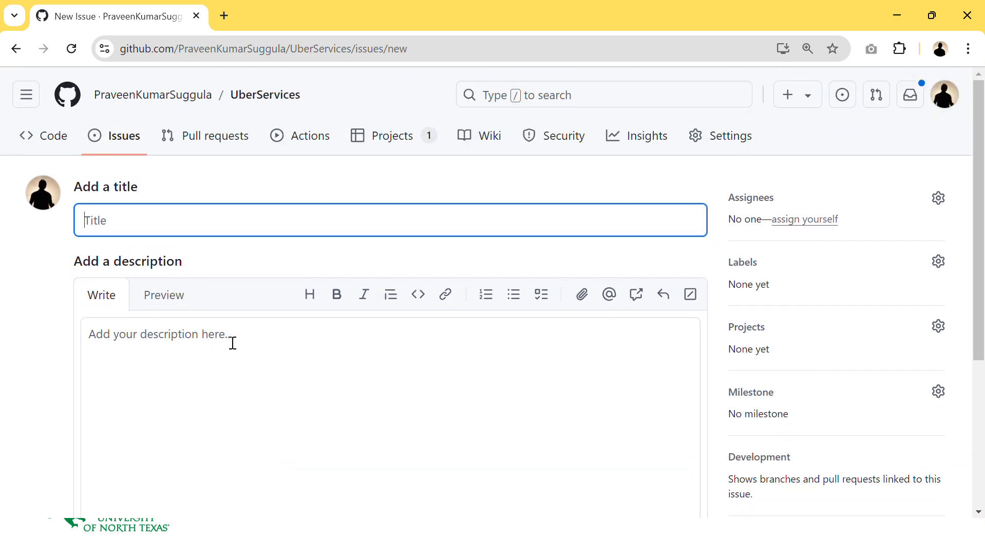
- Copy the user story sentence from the notes in Notepad++ and paste it into the issue title
key("alt+Tab")
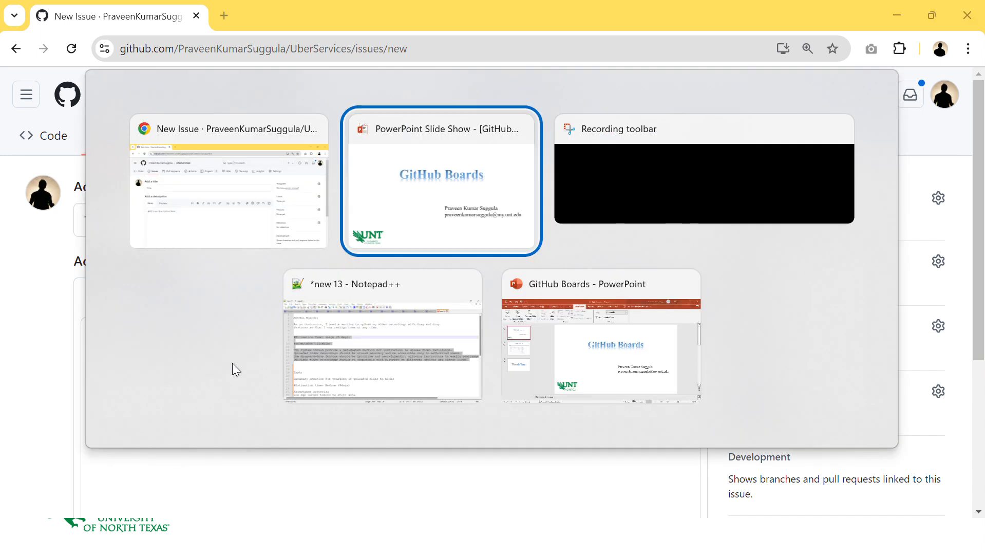
left_click(337, 380)
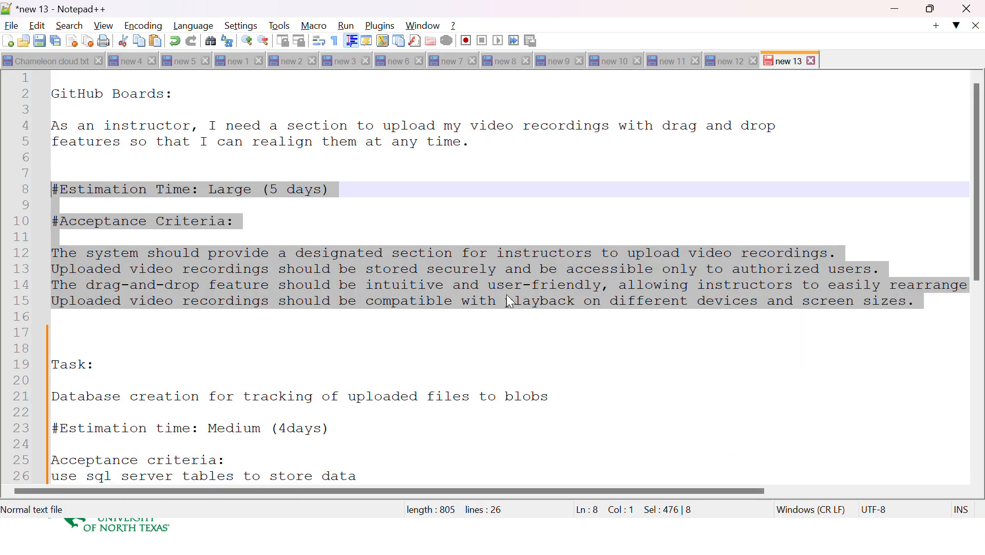
left_click(509, 142)
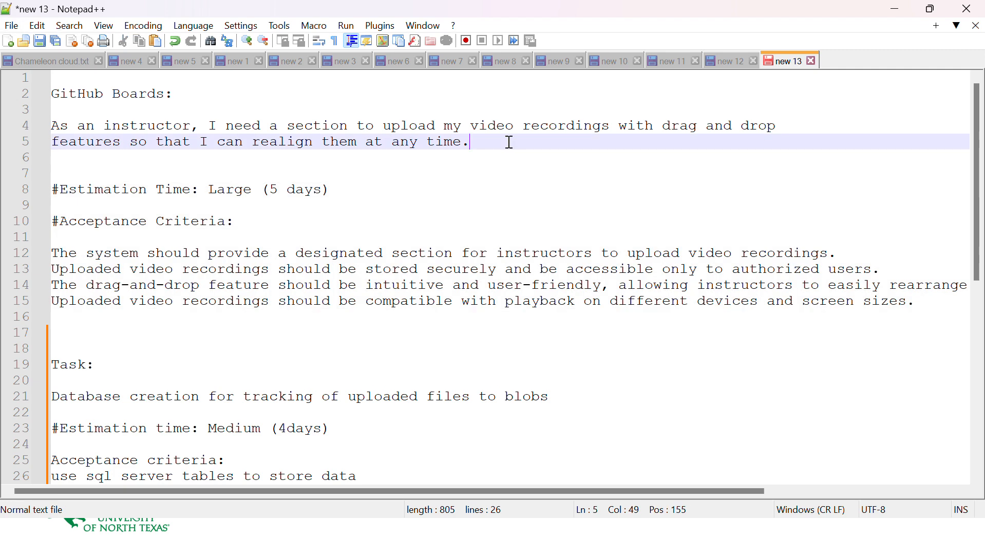
left_click_drag(509, 142, 50, 125)
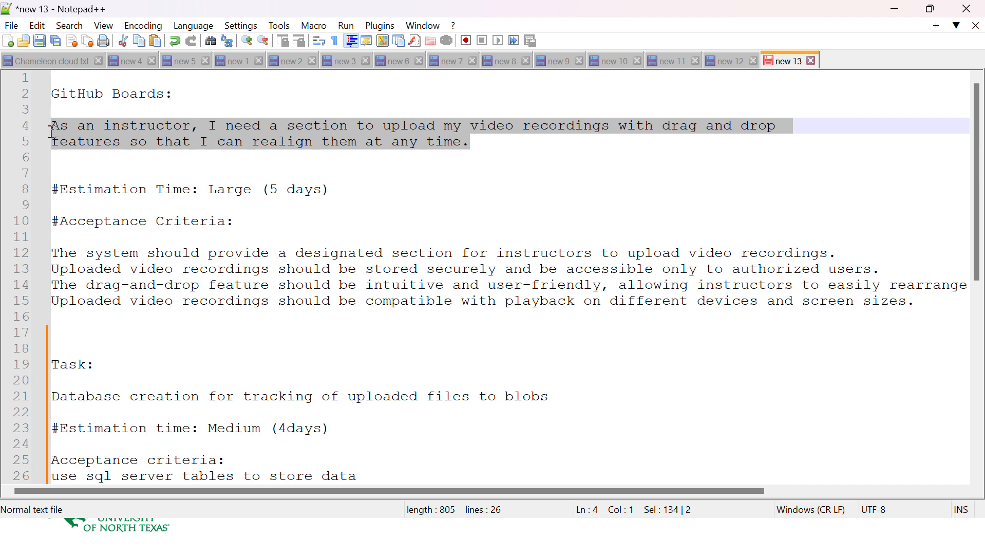
left_click(486, 147)
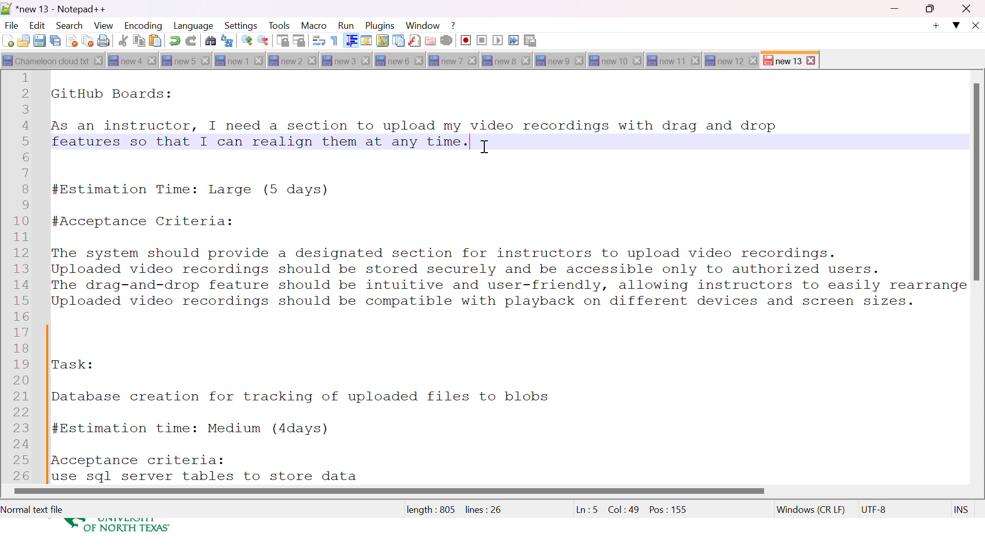
left_click_drag(485, 147, 50, 126)
key("ctrl+c")
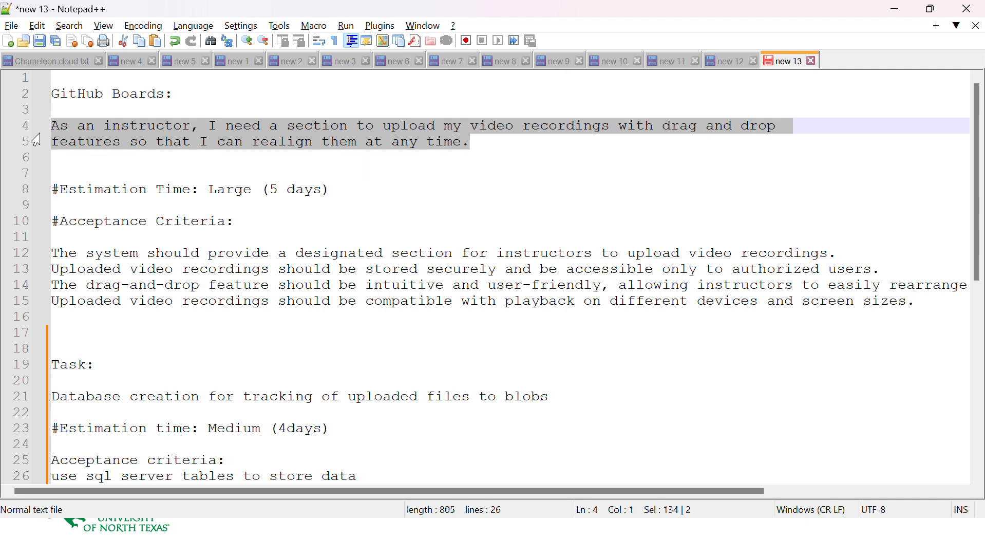
key("alt+Tab")
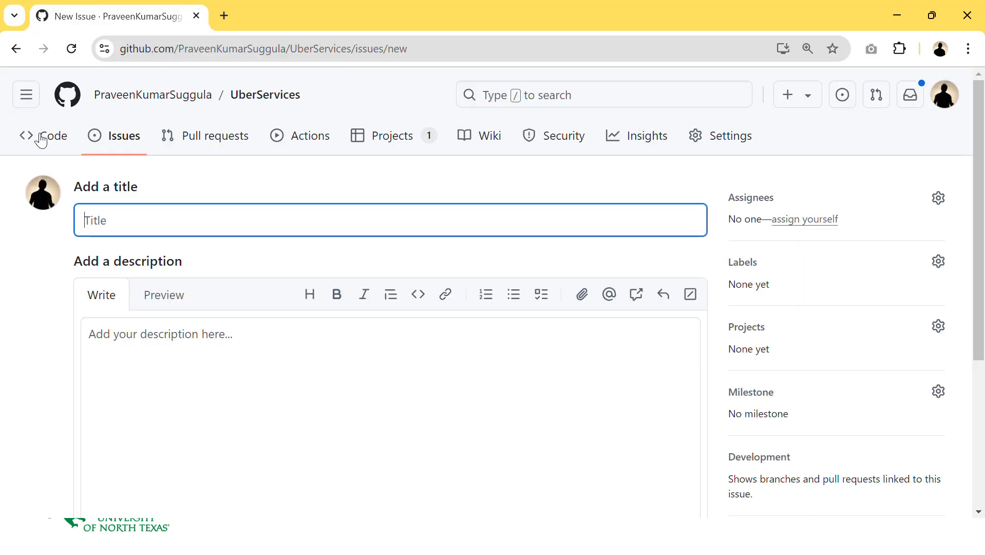
key("ctrl+v")
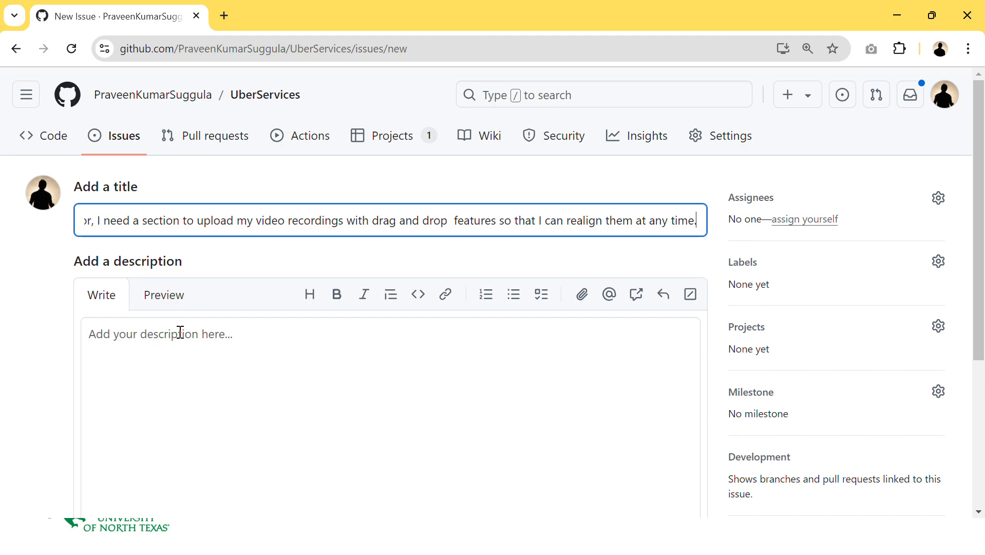
- Copy the estimation time and acceptance criteria from Notepad++ and paste them into the issue description
left_click(166, 341)
key("alt+Tab")
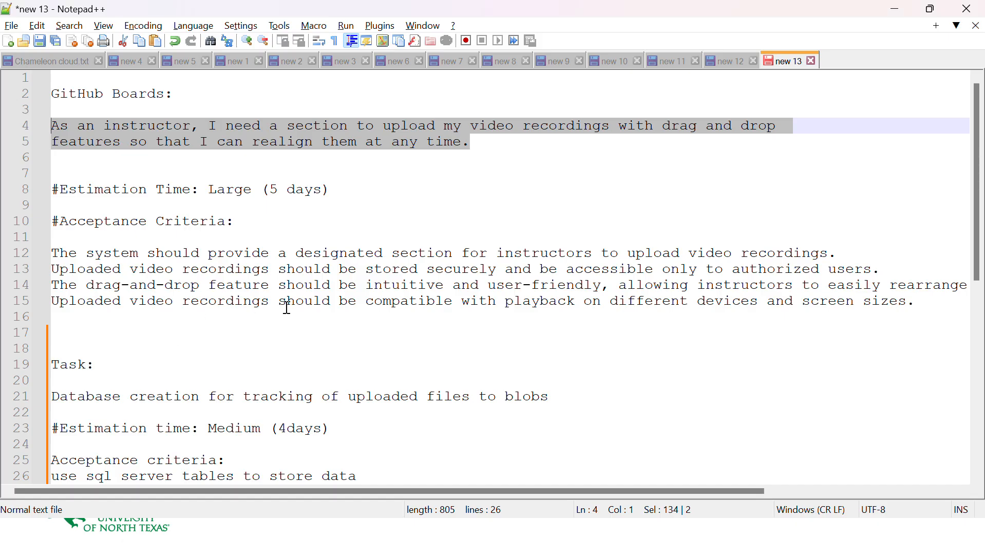
left_click_drag(114, 321, 33, 199)
key("ctrl+c")
key("alt+Tab")
key("ctrl+v")
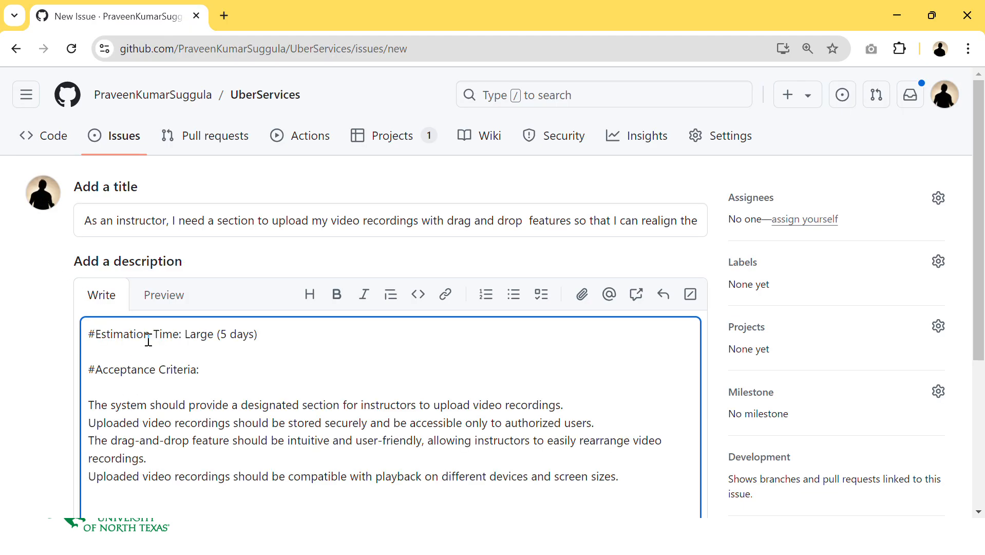
- Remove the blank line below the Acceptance Criteria heading in the description
left_click_drag(178, 334, 88, 329)
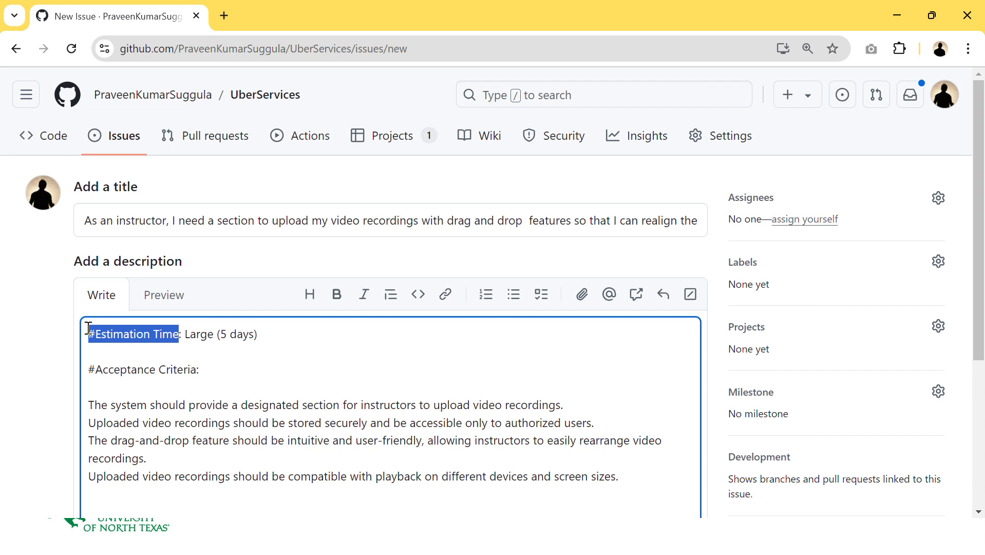
double_click(207, 337)
left_click(207, 344)
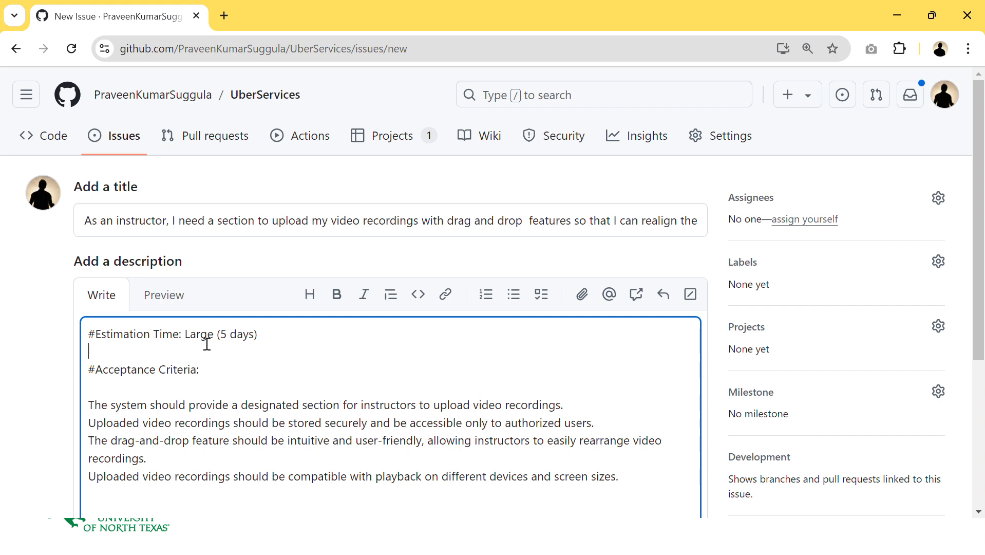
left_click(207, 389)
key("BackSpace")
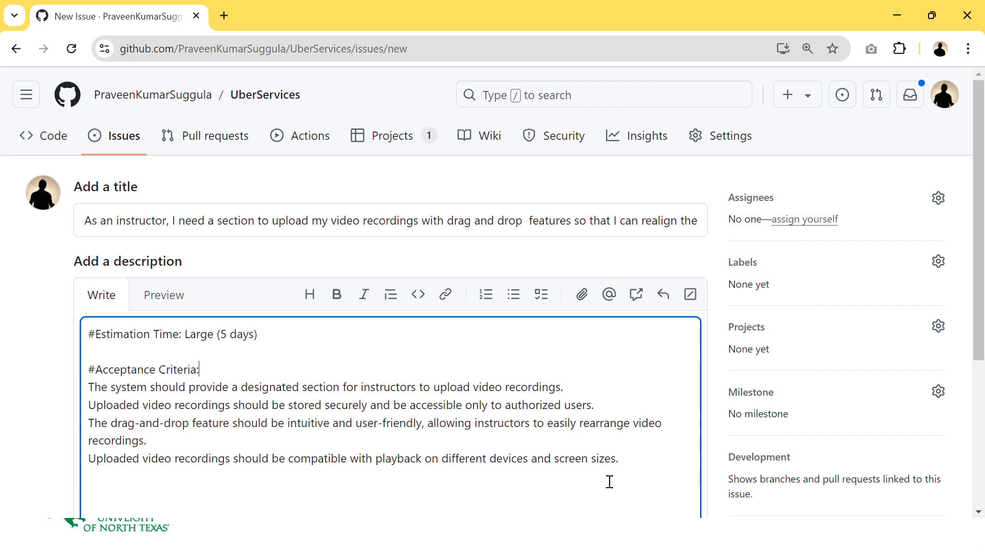
left_click_drag(632, 462, 3, 374)
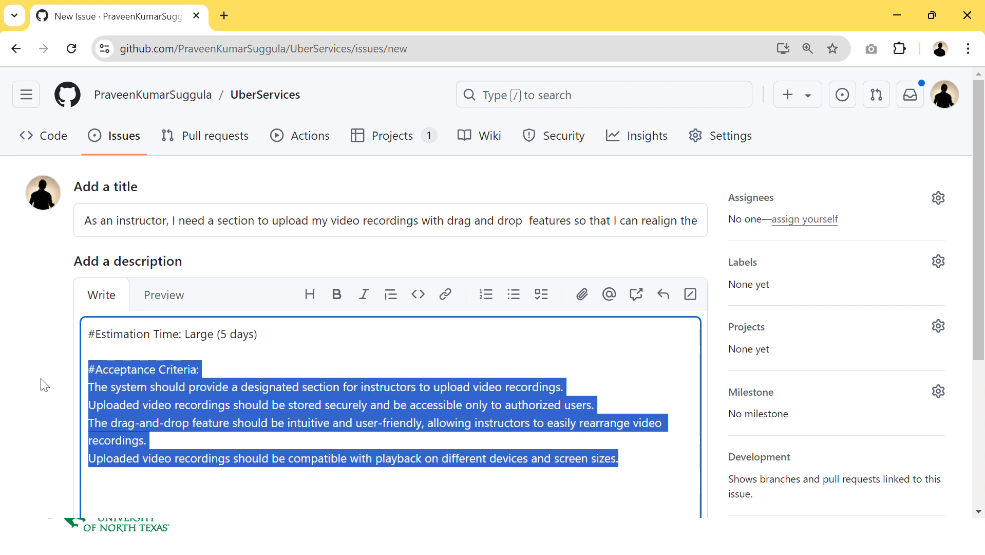
left_click(382, 435)
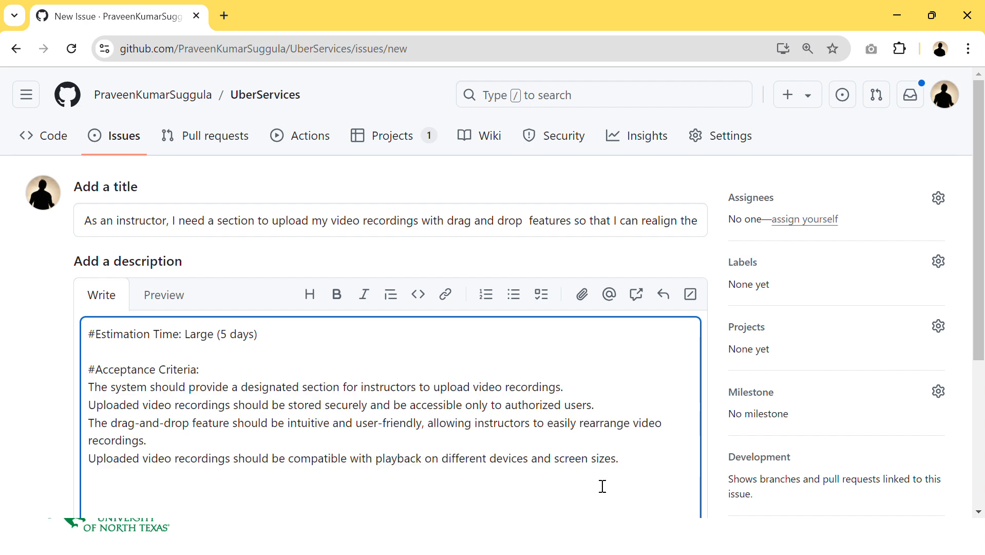
left_click_drag(620, 461, 85, 388)
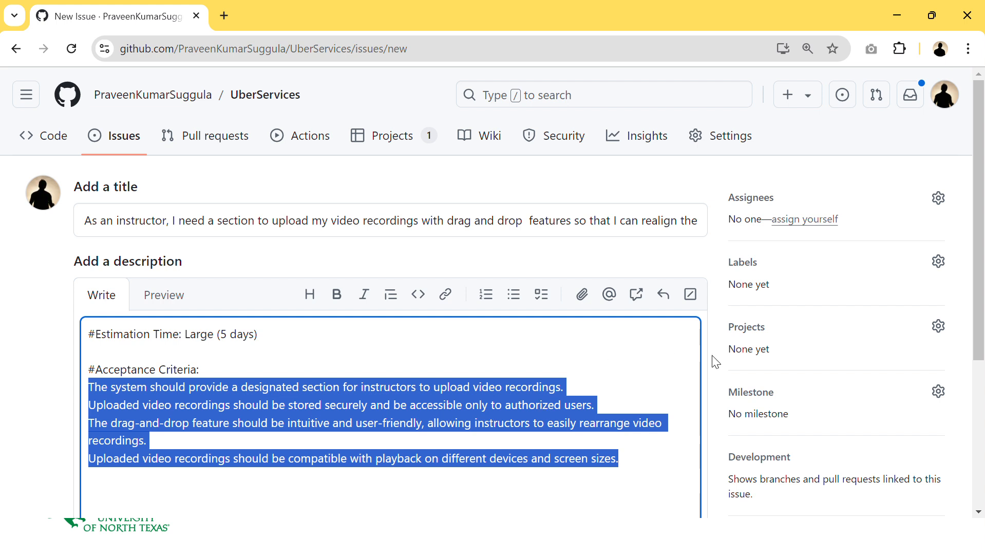
scroll(718, 287, "down", 3)
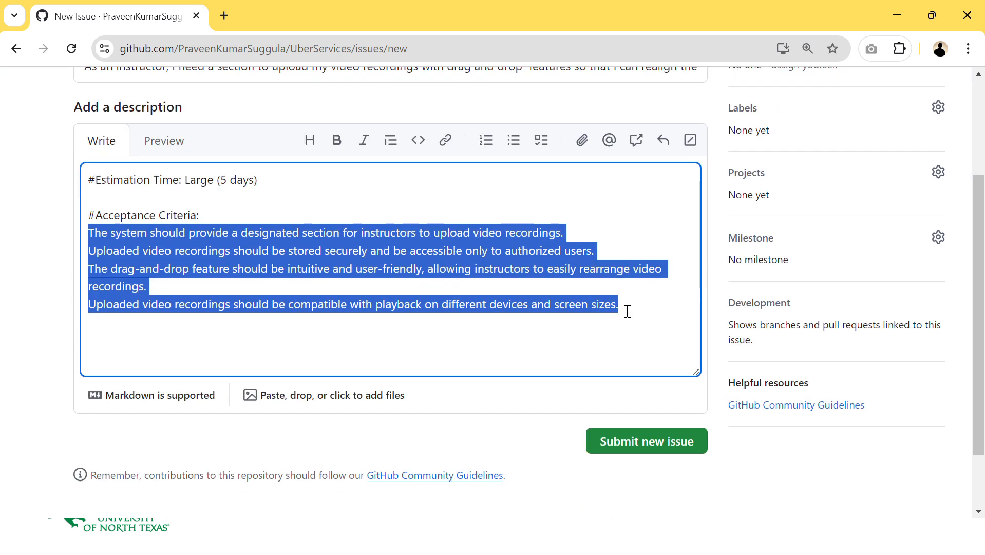
left_click(719, 336)
scroll(719, 336, "up", 3)
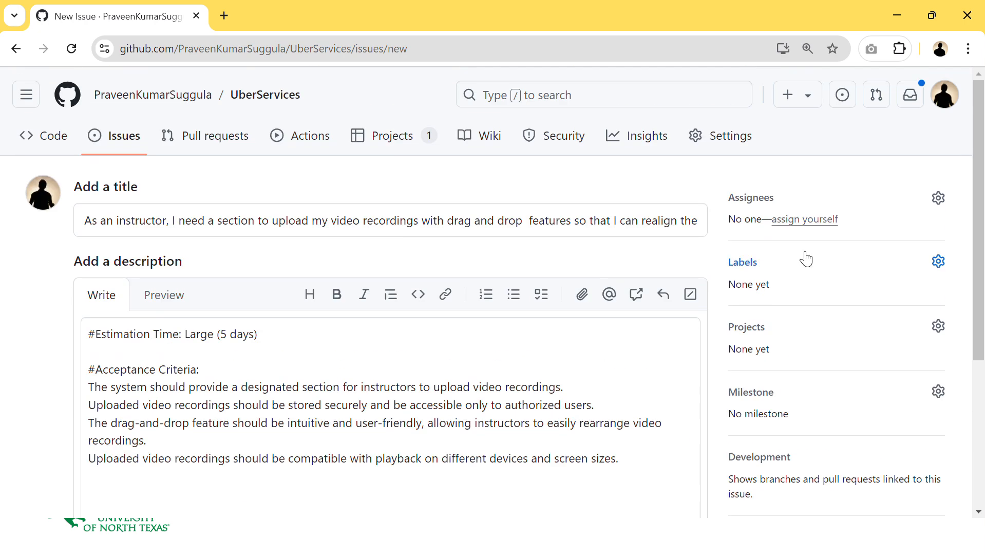
- Assign the issue to the repository owner from the suggestions
left_click(795, 208)
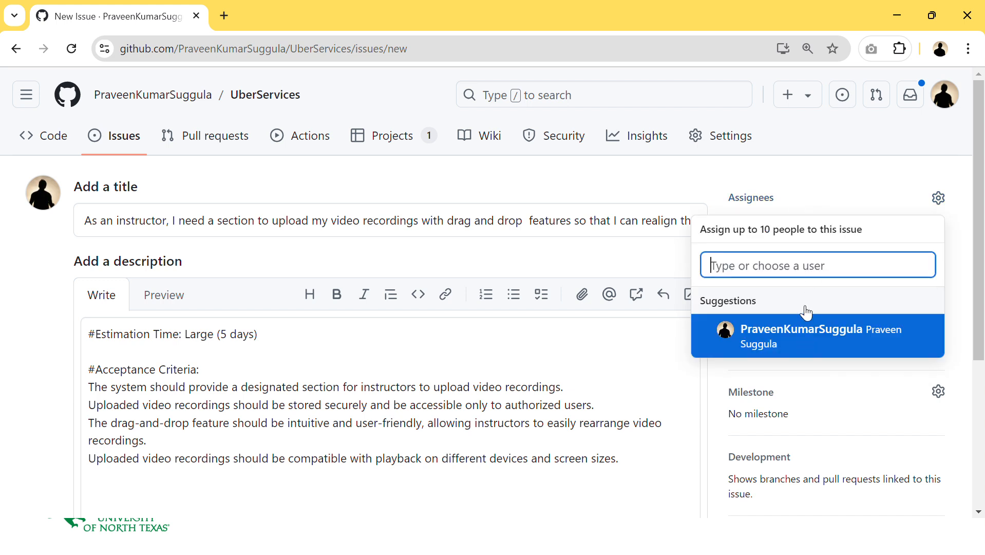
left_click(798, 338)
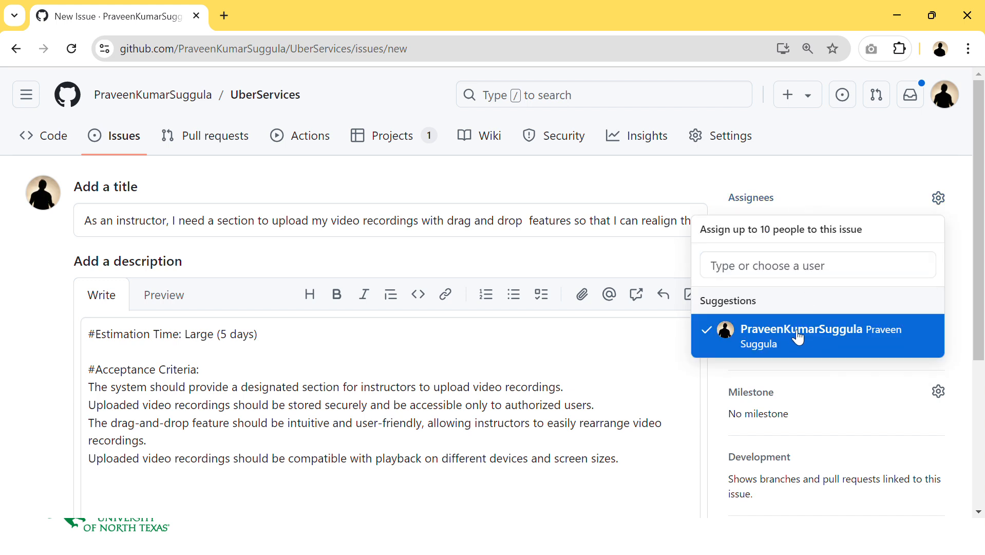
left_click(791, 205)
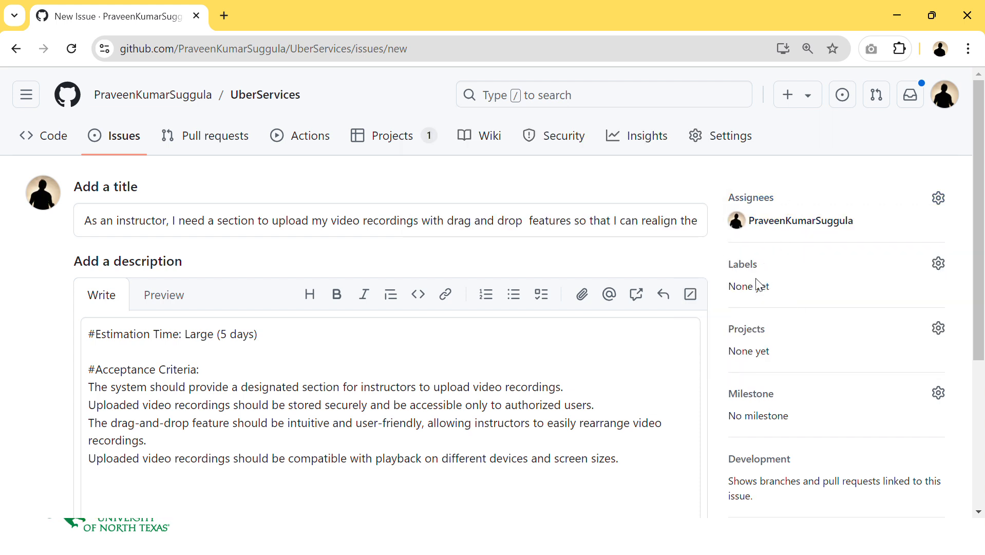
left_click(745, 264)
scroll(719, 416, "down", 5)
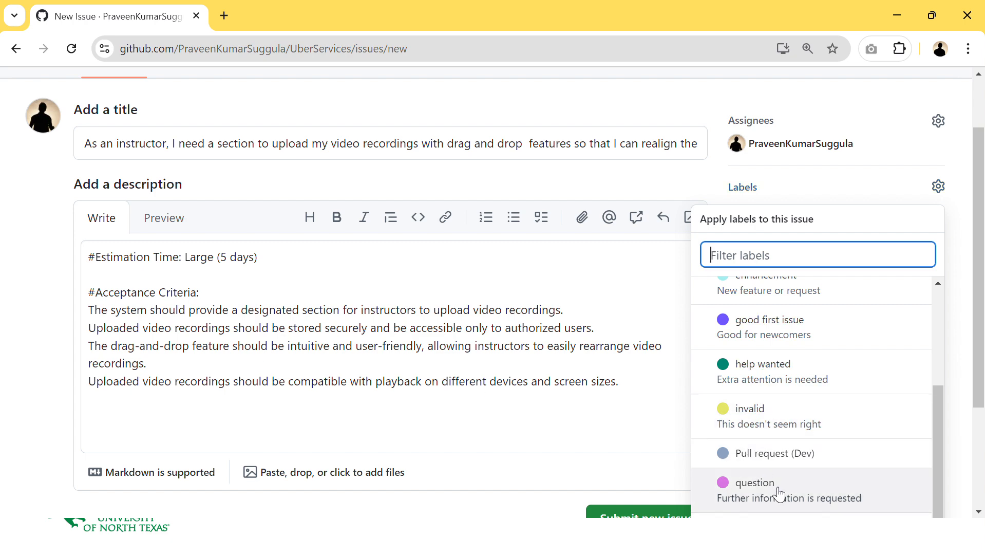
scroll(781, 452, "down", 3)
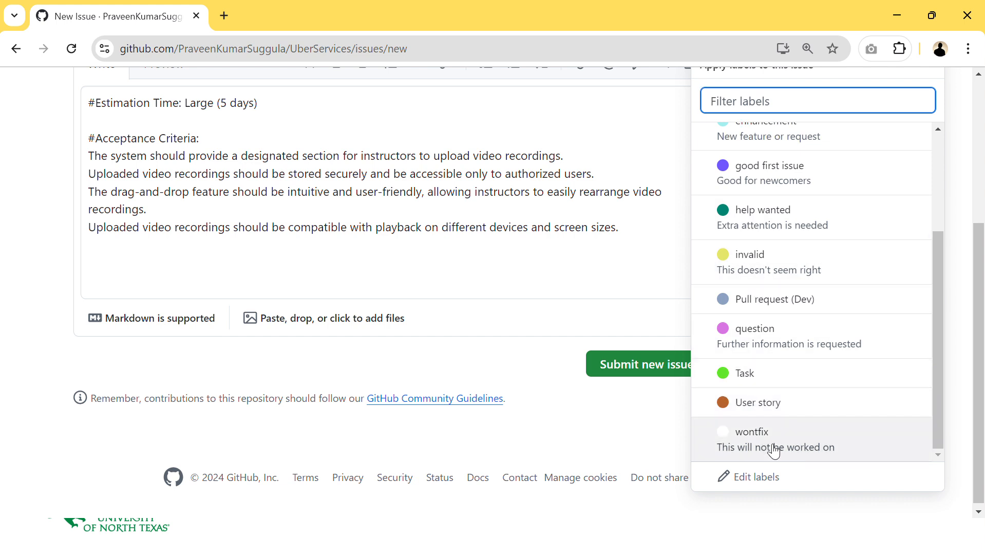
left_click(769, 482)
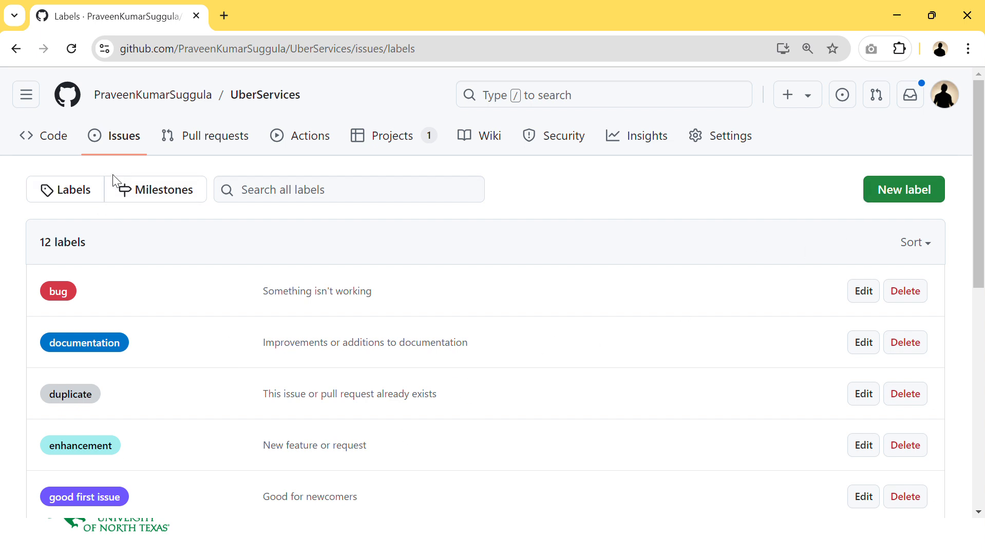
left_click(16, 49)
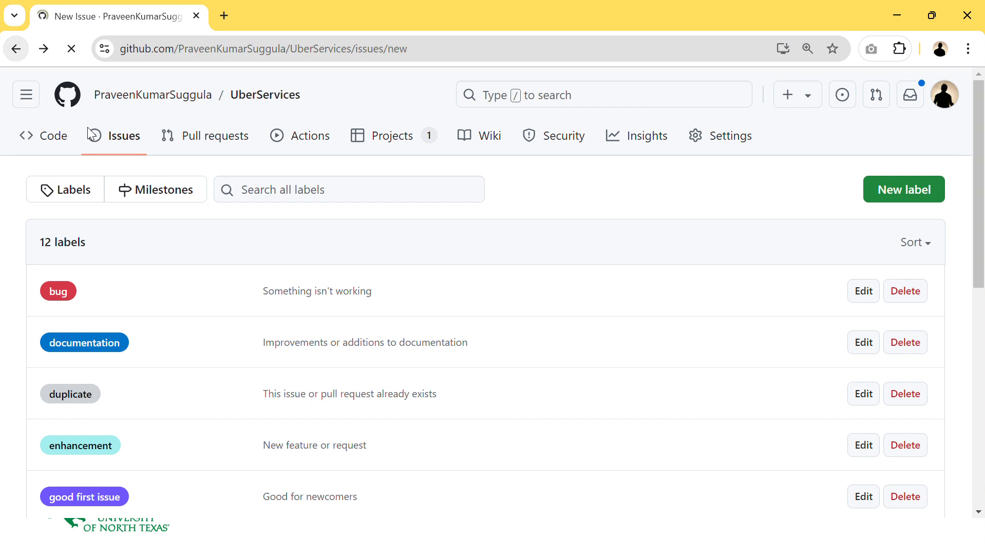
- Apply the User story label to the issue
left_click(764, 271)
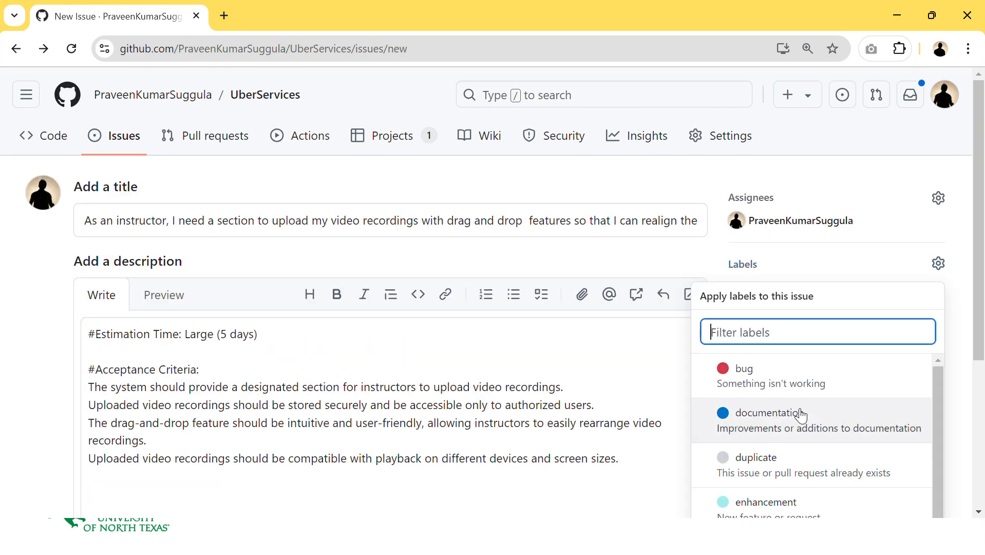
scroll(801, 426, "down", 8)
left_click(773, 402)
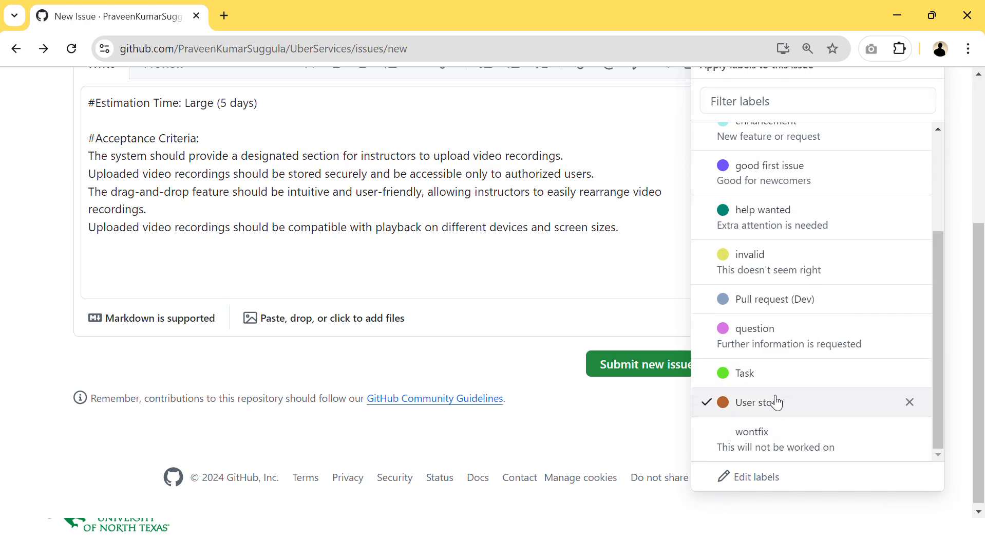
left_click(632, 448)
scroll(816, 390, "up", 3)
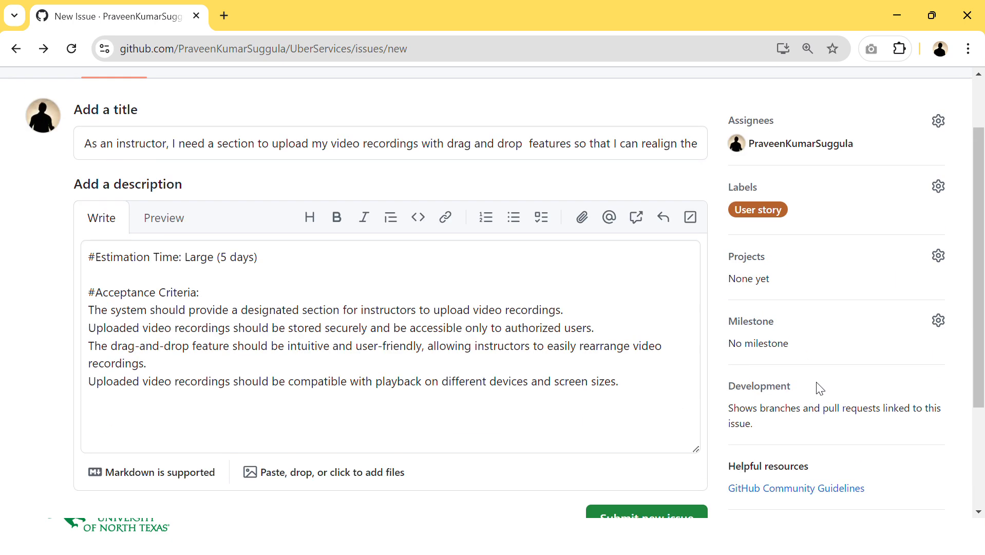
- Add the issue to the Uber Service Board project
left_click(760, 262)
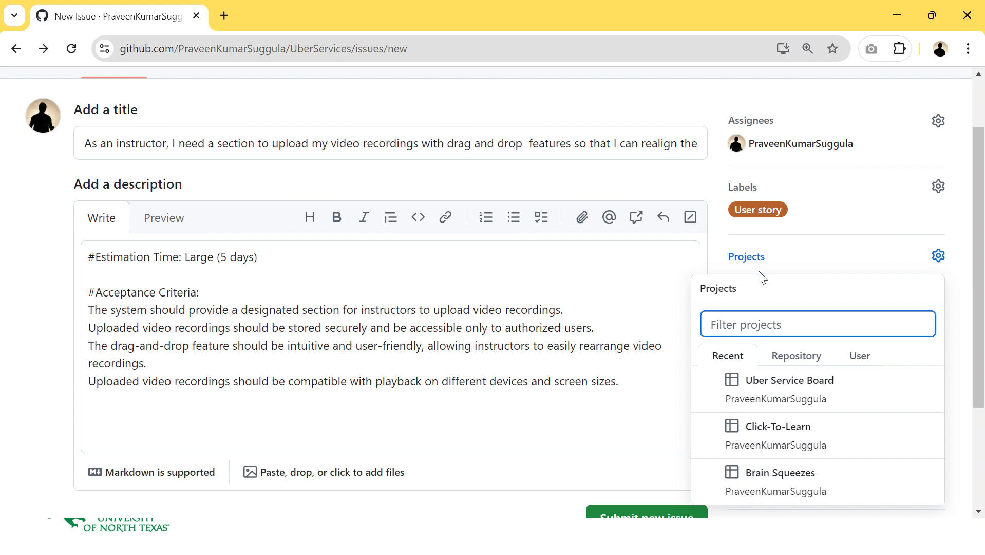
left_click(808, 402)
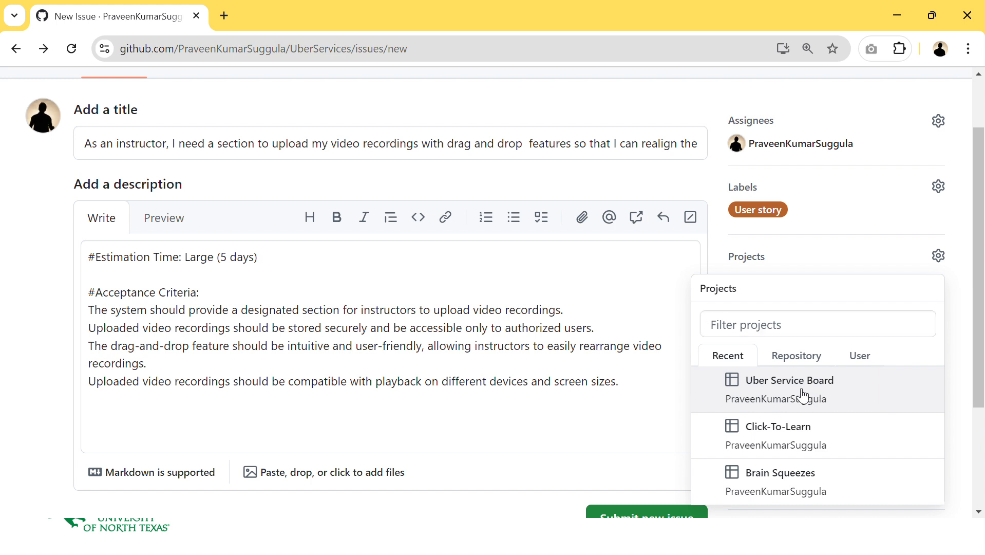
left_click(673, 419)
left_click(796, 284)
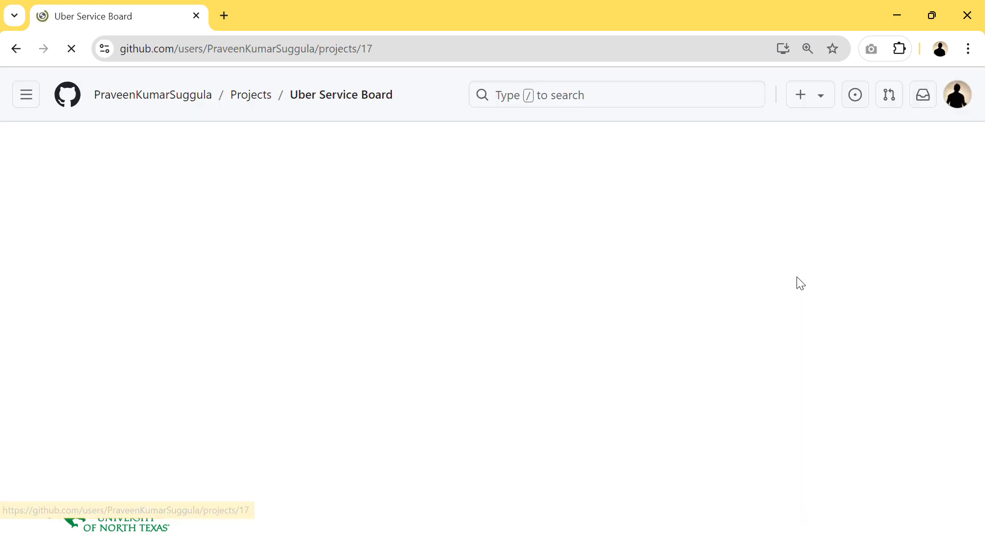
left_click(16, 49)
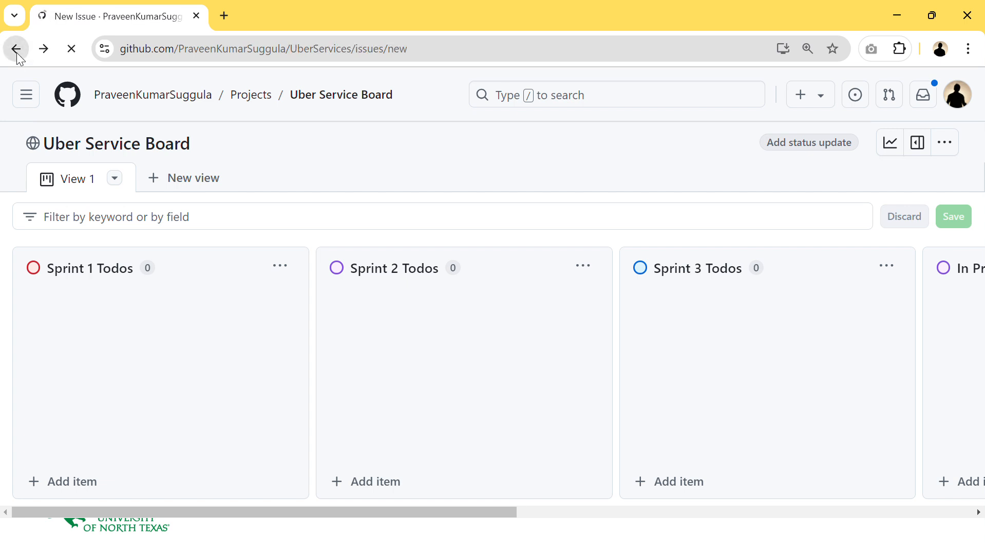
- Check the milestone options and submit the new issue
left_click(791, 325)
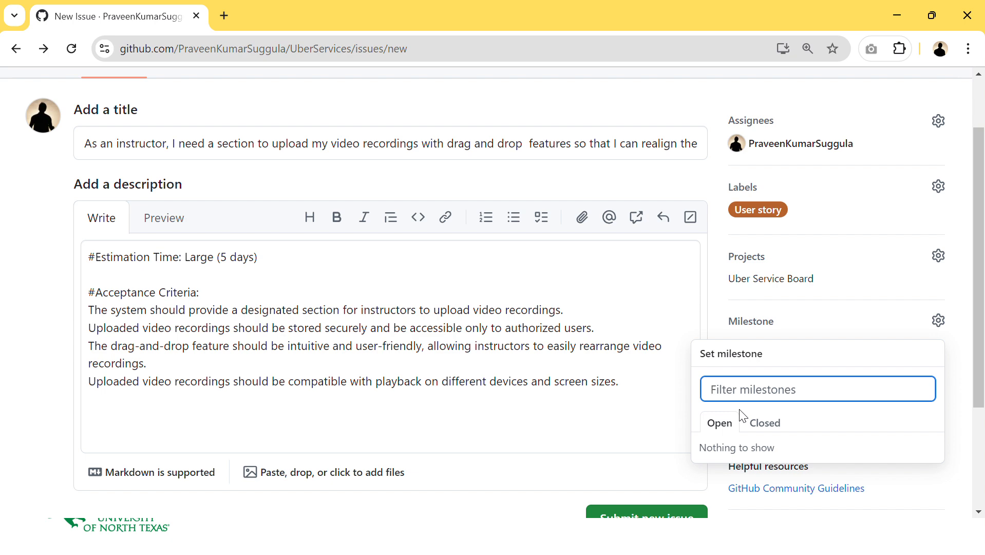
left_click(647, 434)
scroll(648, 437, "down", 3)
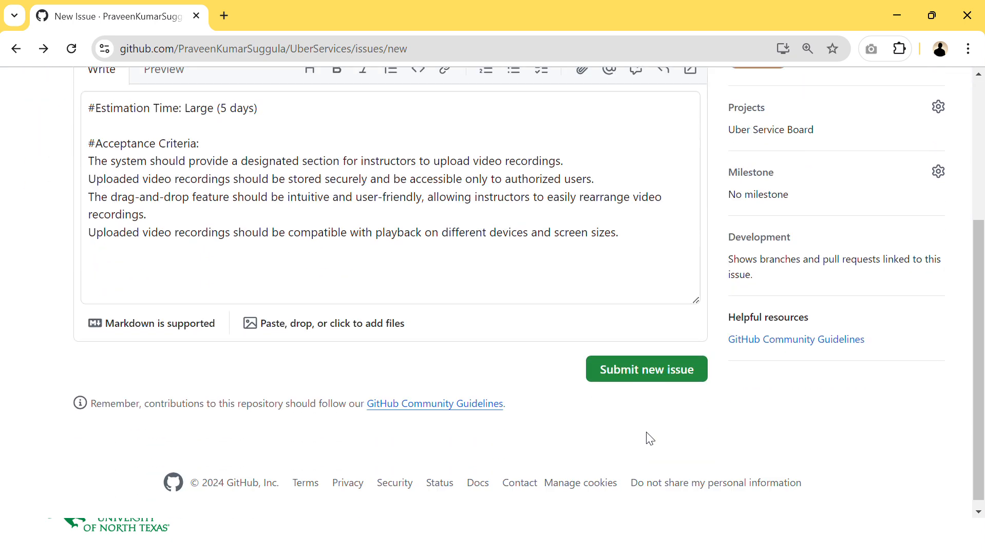
scroll(684, 369, "up", 1)
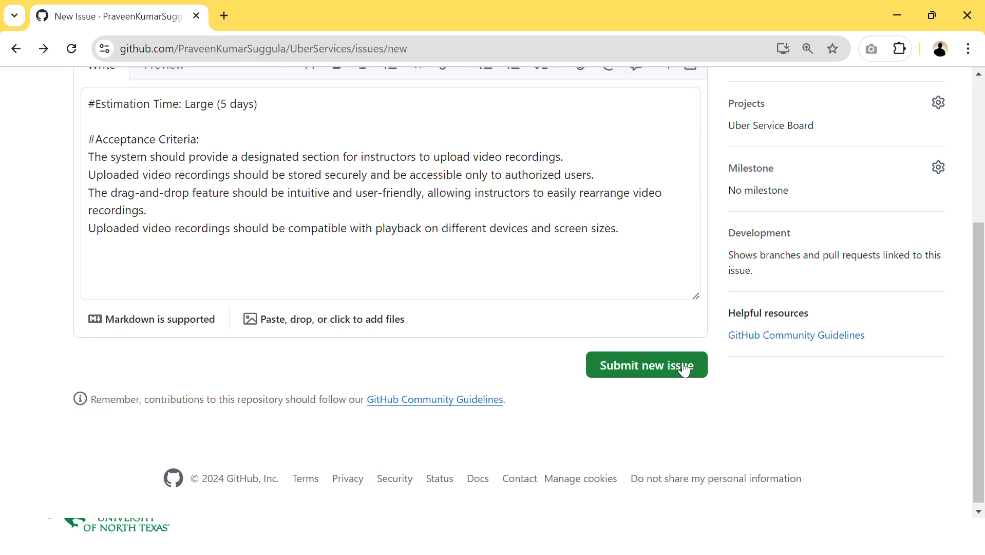
scroll(684, 369, "up", 3)
scroll(664, 359, "down", 1)
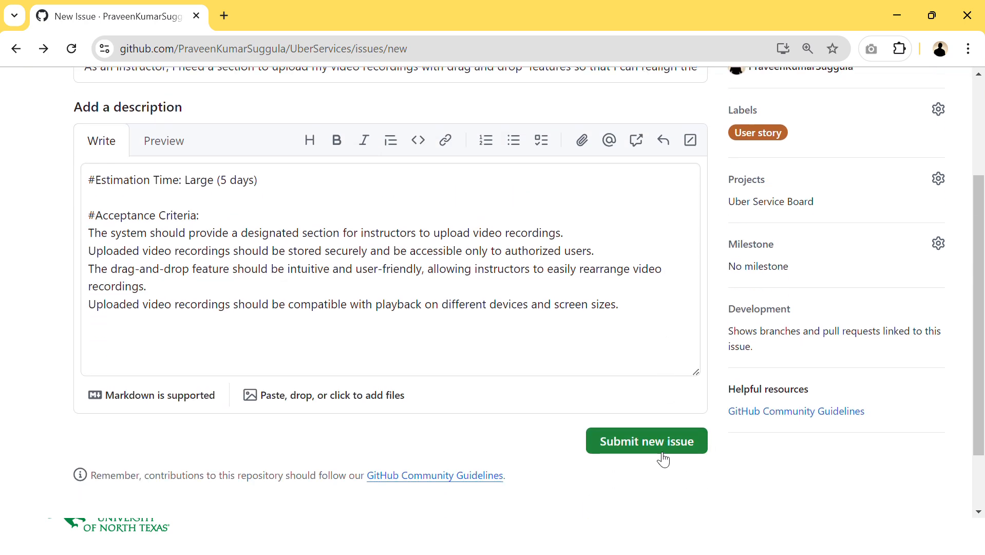
left_click(650, 444)
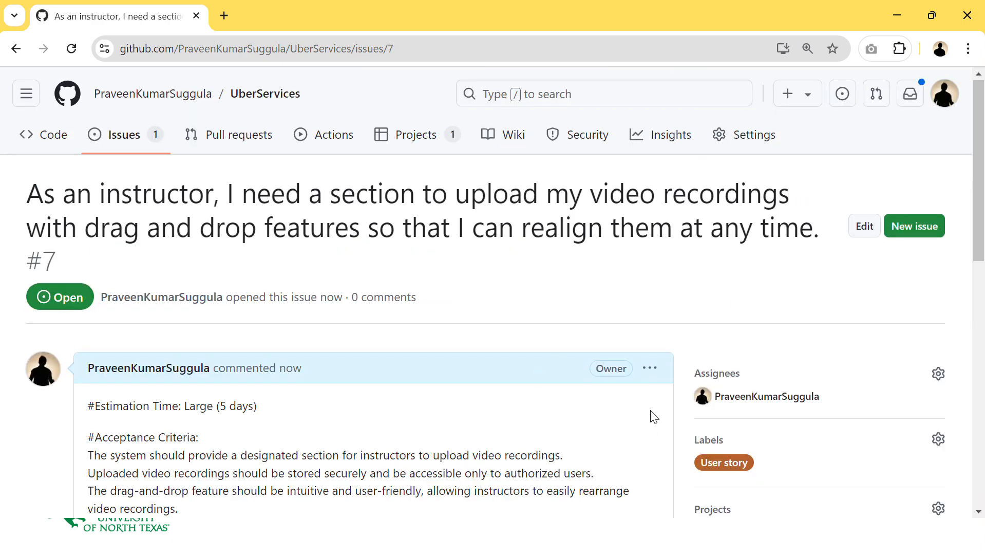
- Open the Uber Service Board project and move issue #7 from No Status into the Sprint 1 Todos column
scroll(651, 413, "down", 3)
scroll(652, 415, "up", 3)
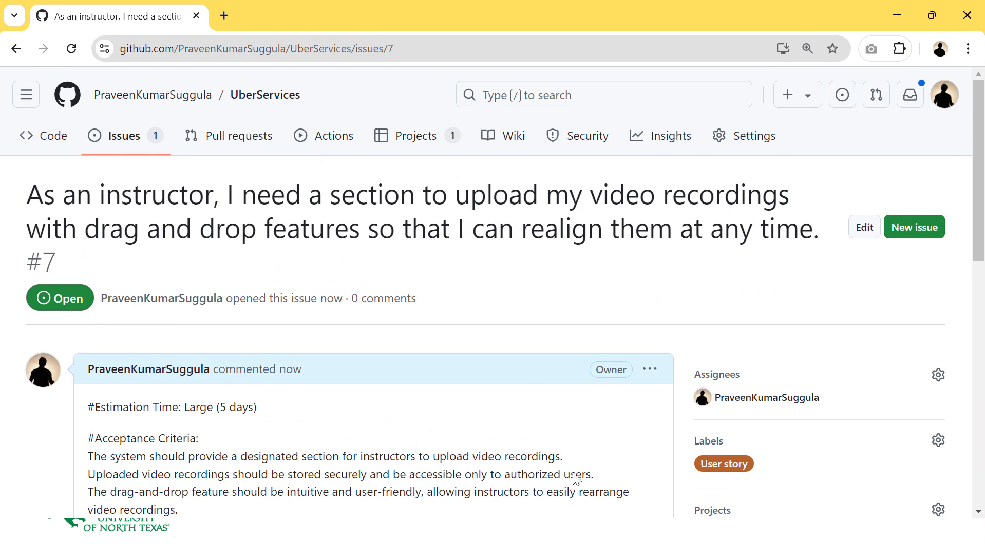
left_click(413, 146)
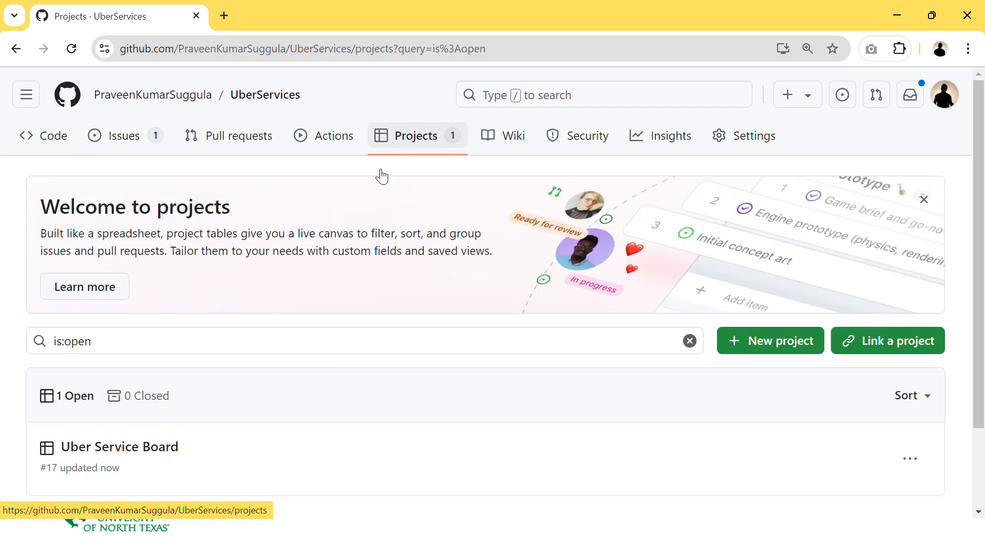
left_click(128, 455)
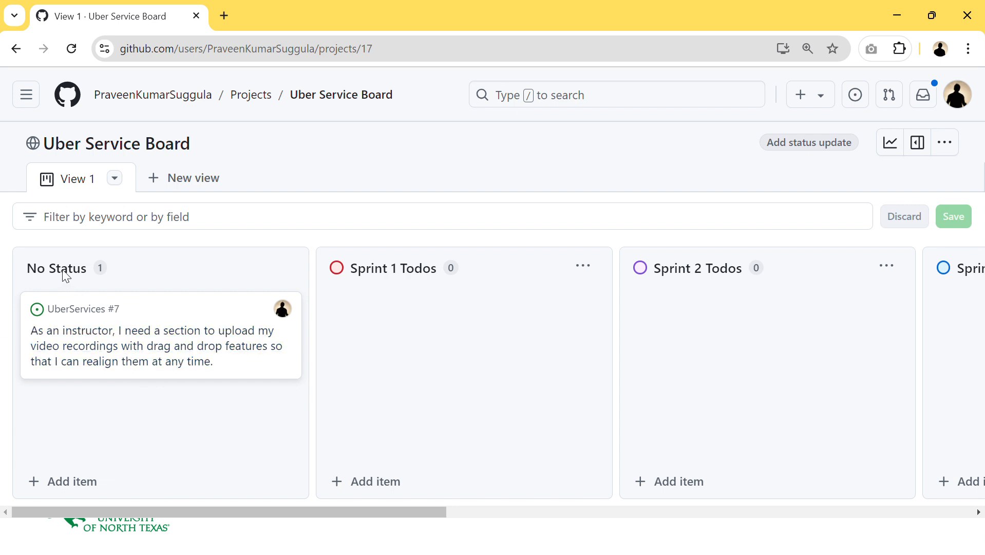
left_click_drag(81, 268, 26, 267)
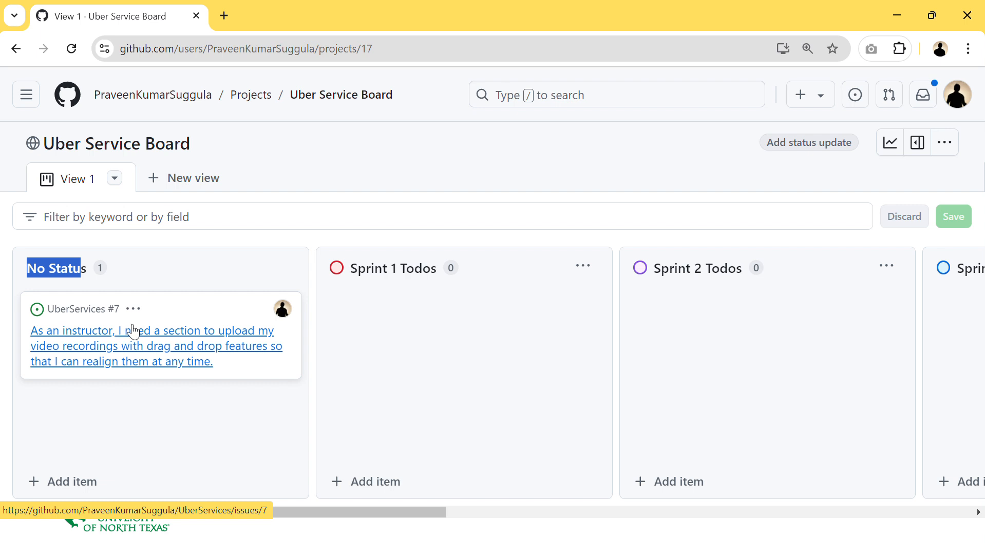
left_click(56, 281)
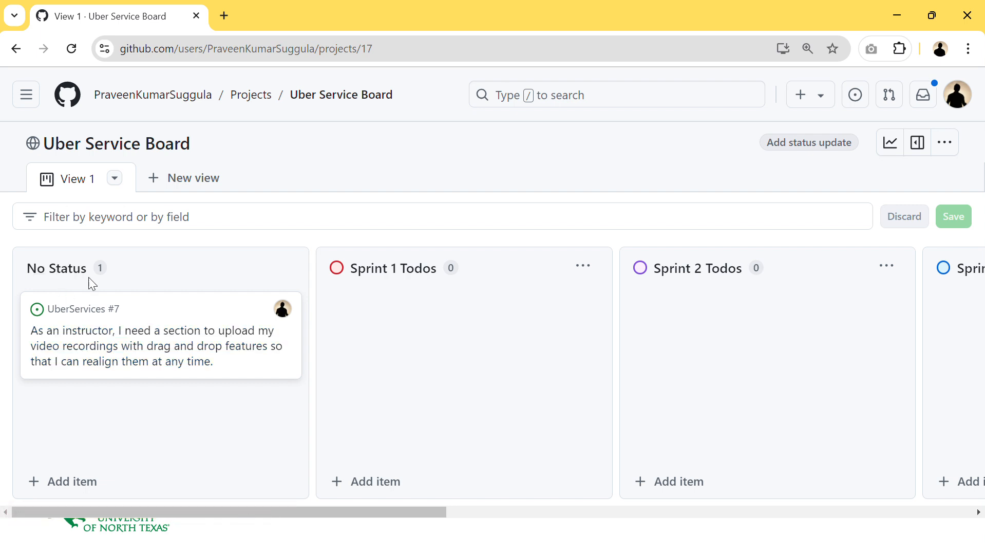
left_click(157, 306)
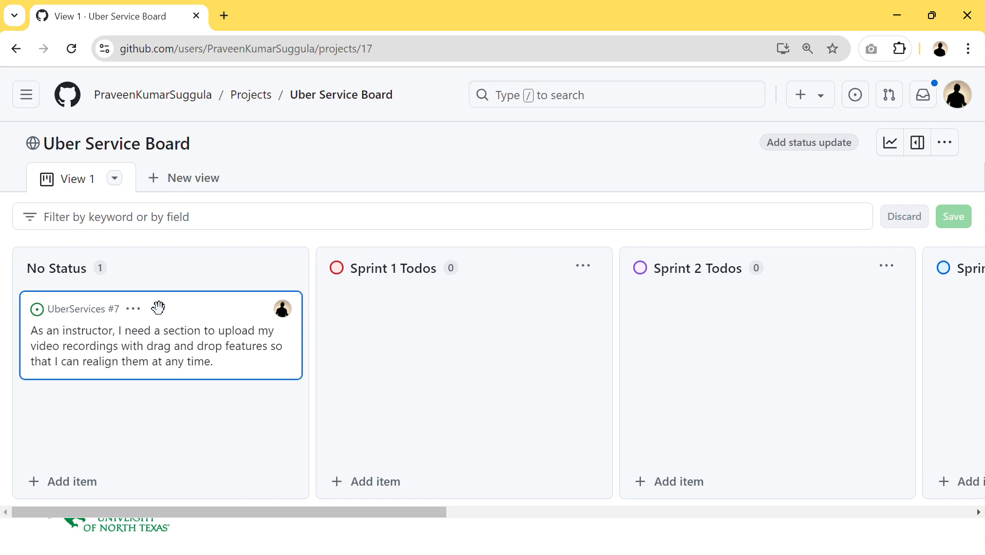
left_click_drag(158, 306, 459, 301)
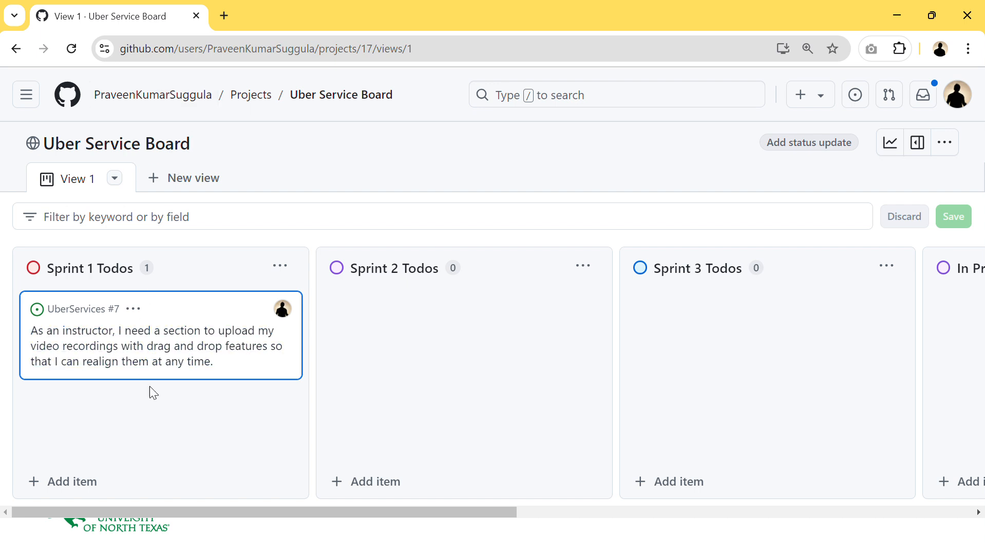
- Create a new issue from the Sprint 1 Todos column titled "Database creation for tracking of uploaded files to blobs"
left_click(67, 488)
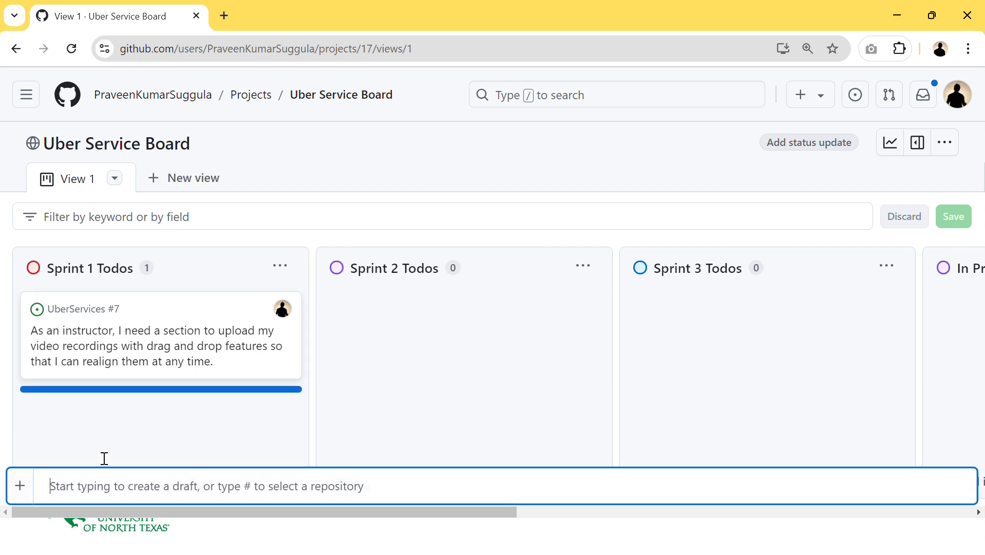
left_click(19, 484)
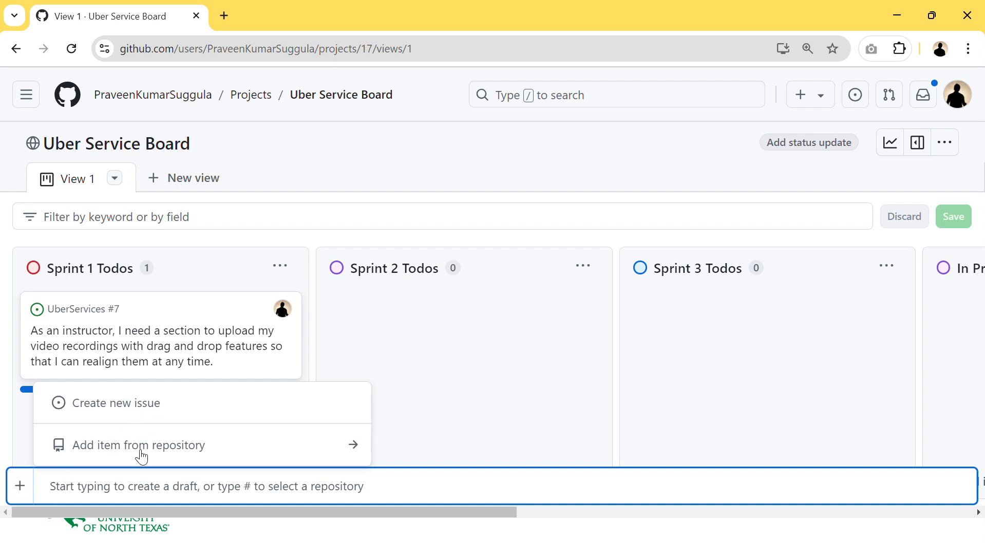
left_click(153, 410)
left_click(338, 240)
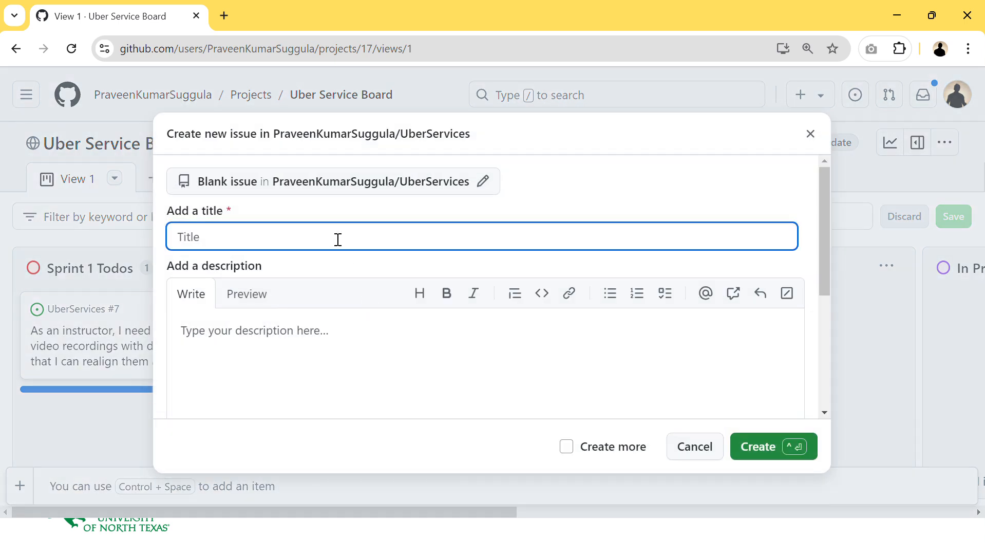
key("alt+Tab")
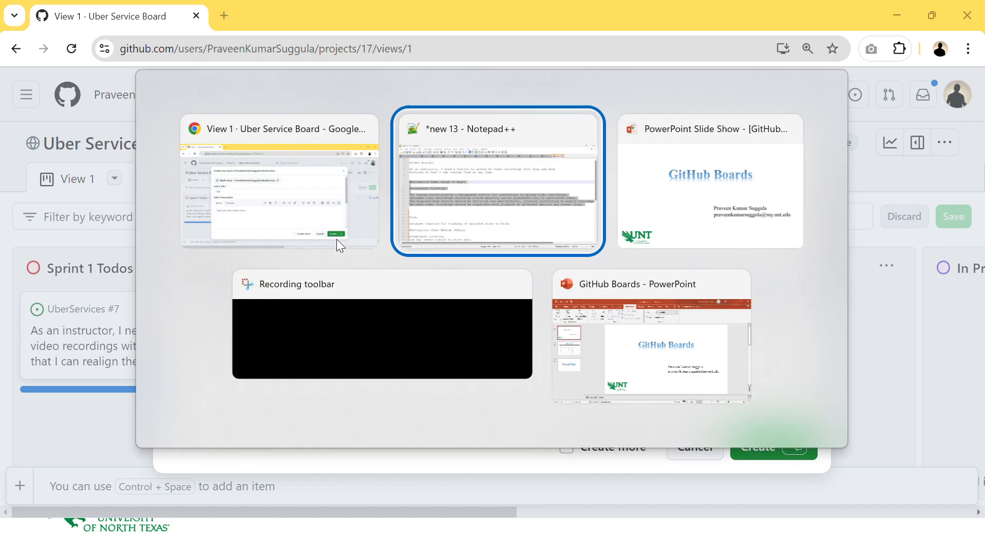
left_click_drag(553, 398, 54, 398)
key("ctrl+c")
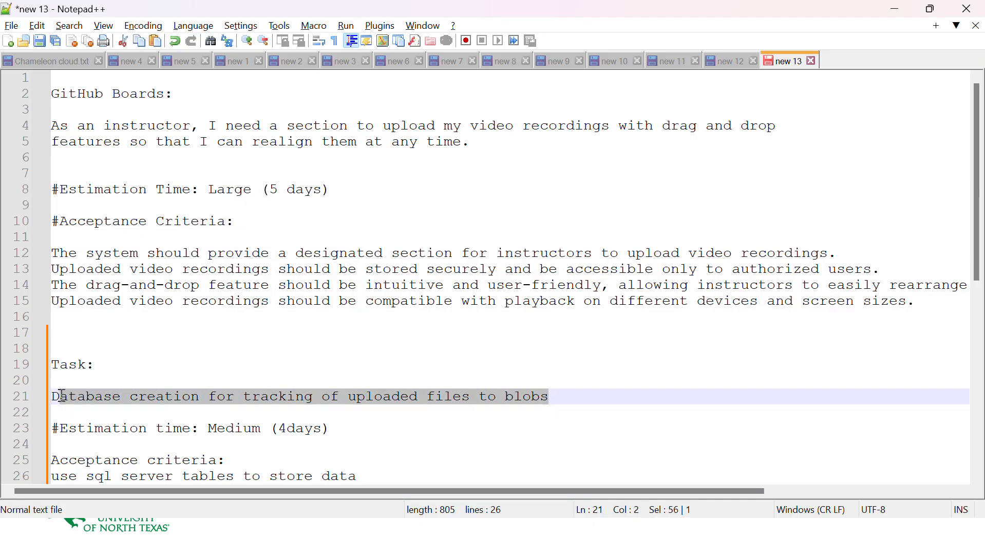
key("alt+Tab")
key("ctrl+v")
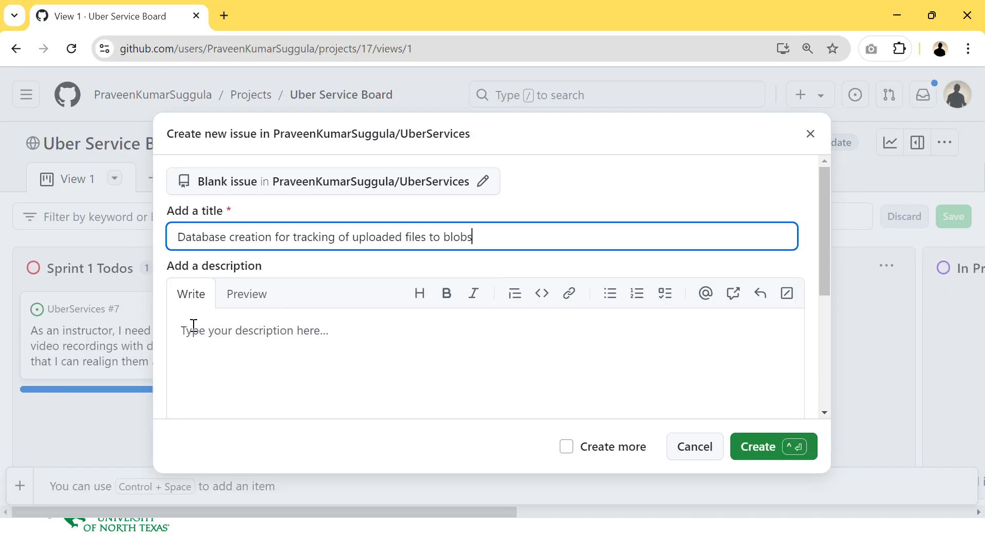
- Paste the estimation time Medium (4days) and the SQL Server acceptance criteria into the description and create the issue
left_click_drag(480, 237, 390, 239)
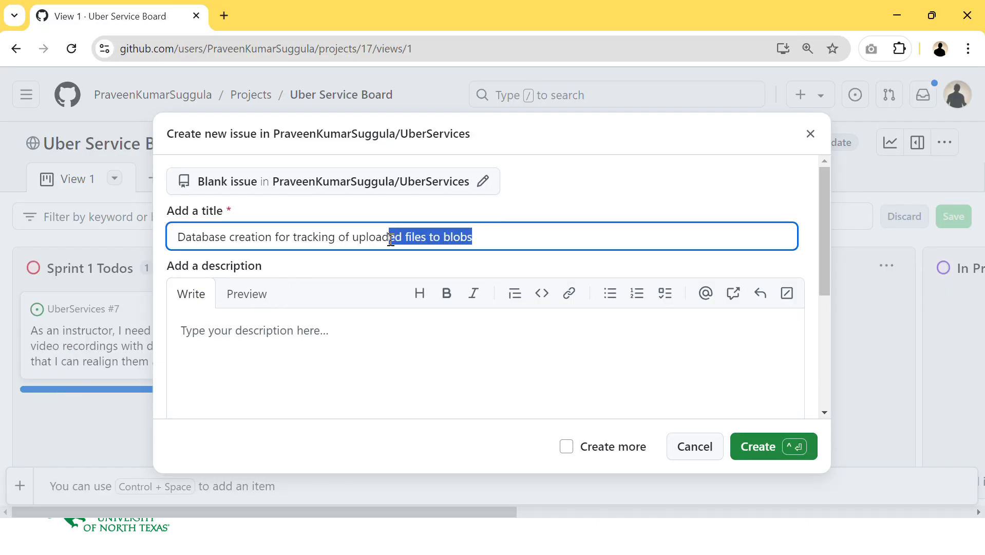
left_click(498, 227)
left_click(350, 339)
scroll(350, 285, "down", 1)
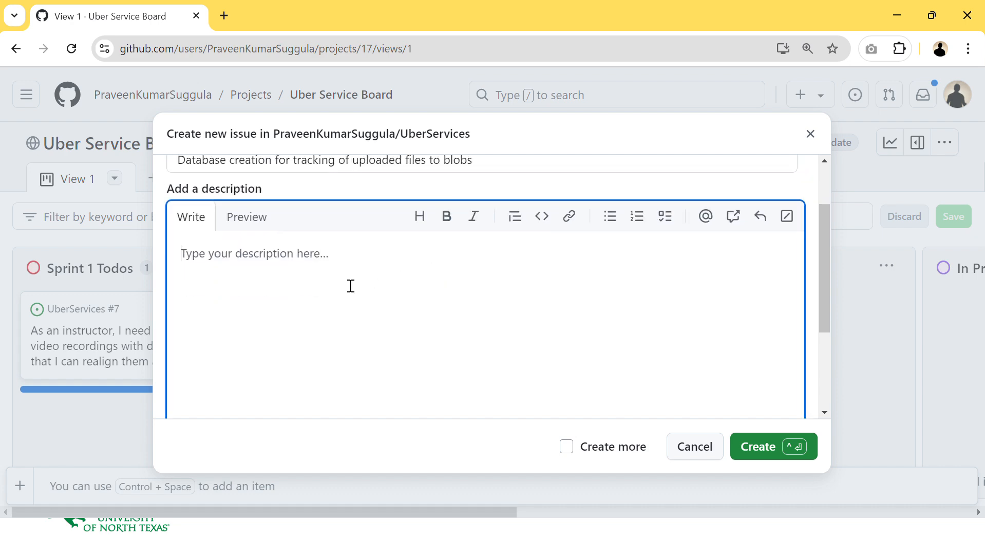
key("alt+Tab")
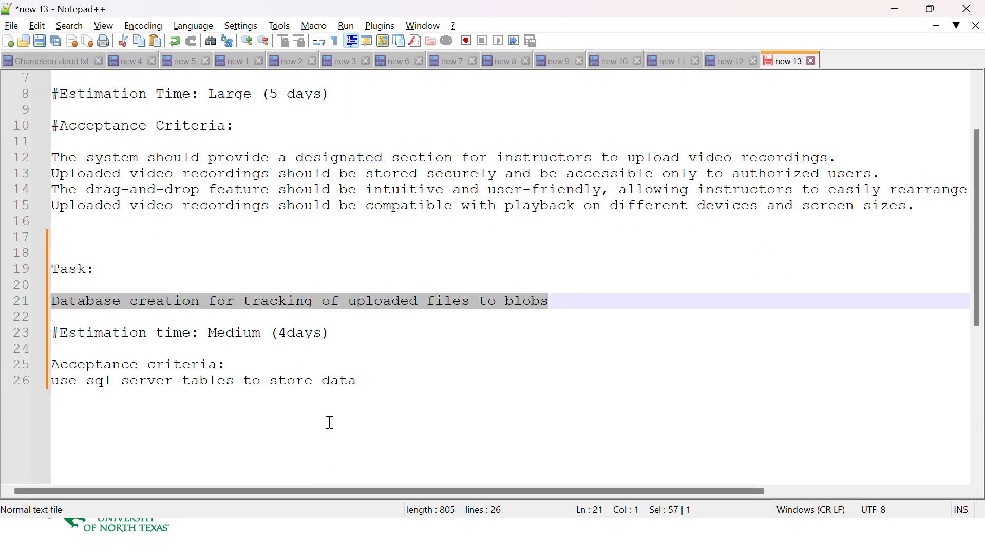
left_click_drag(368, 381, 31, 333)
key("ctrl+c")
key("alt+Tab")
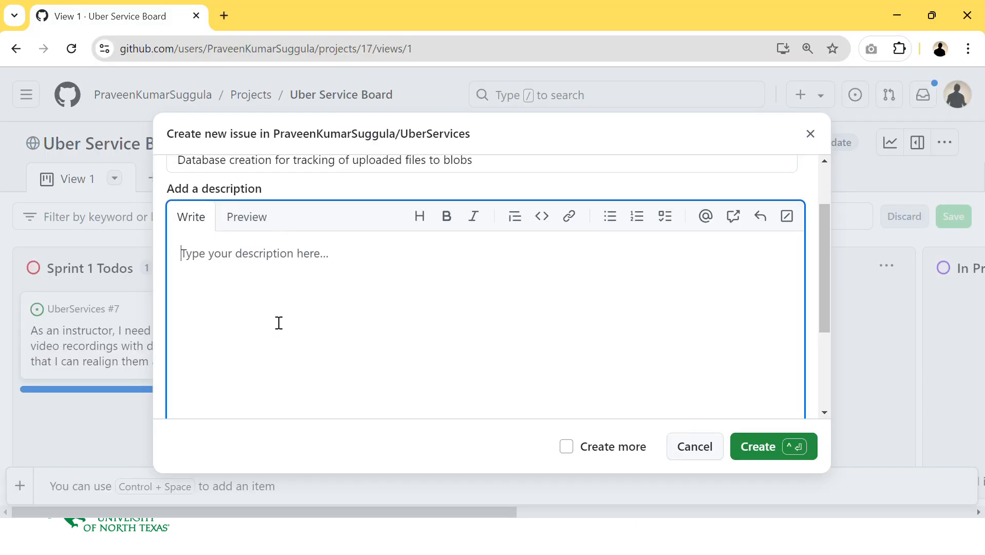
key("ctrl+v")
double_click(292, 253)
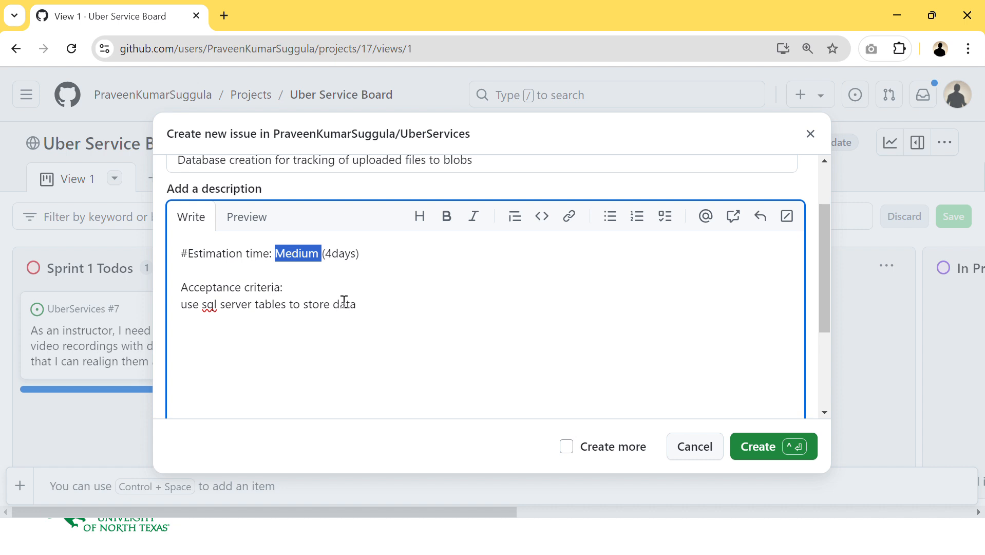
left_click_drag(364, 304, 181, 303)
left_click(313, 308)
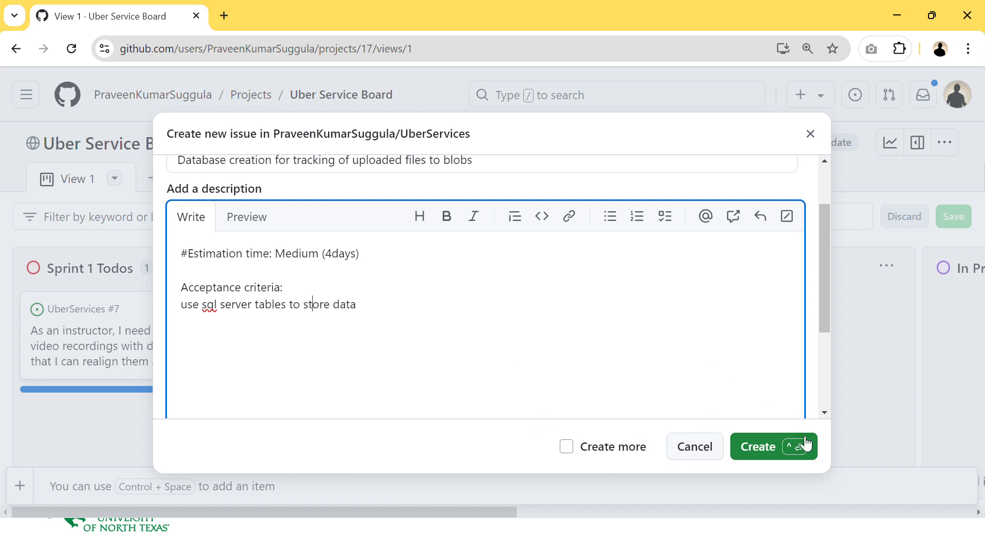
left_click(753, 434)
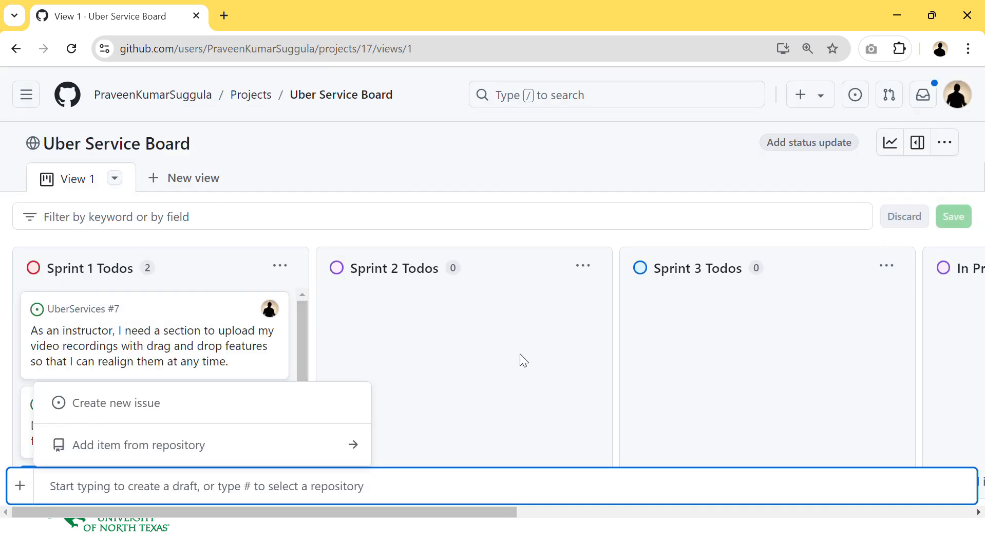
- Assign issue #8 to yourself, apply the Task label, and close the issue panel
left_click(211, 426)
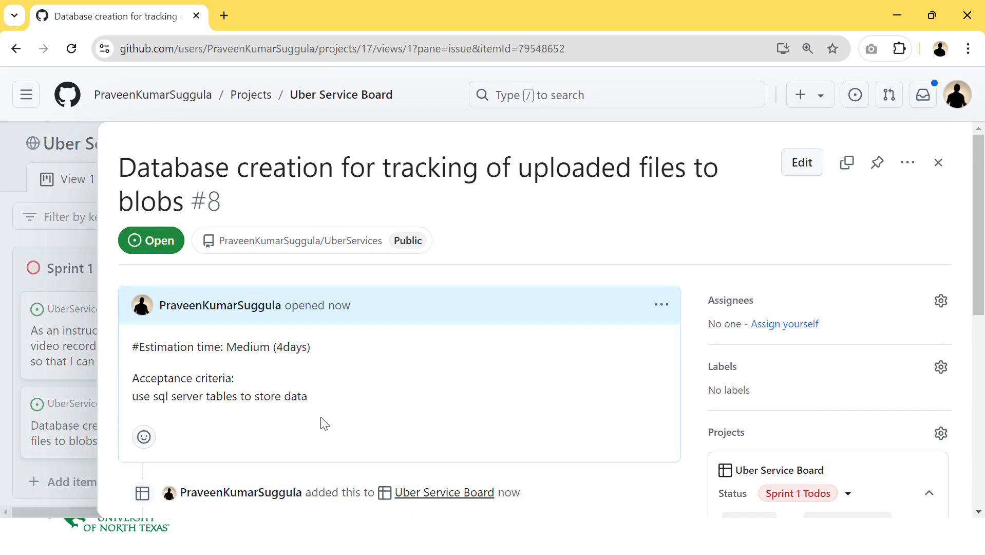
left_click(791, 324)
scroll(793, 339, "down", 1)
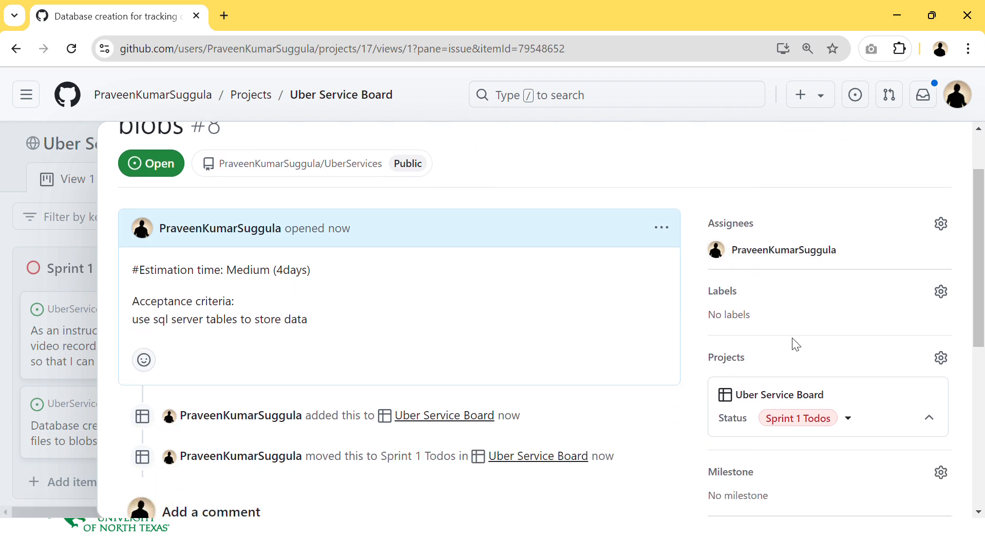
left_click(760, 292)
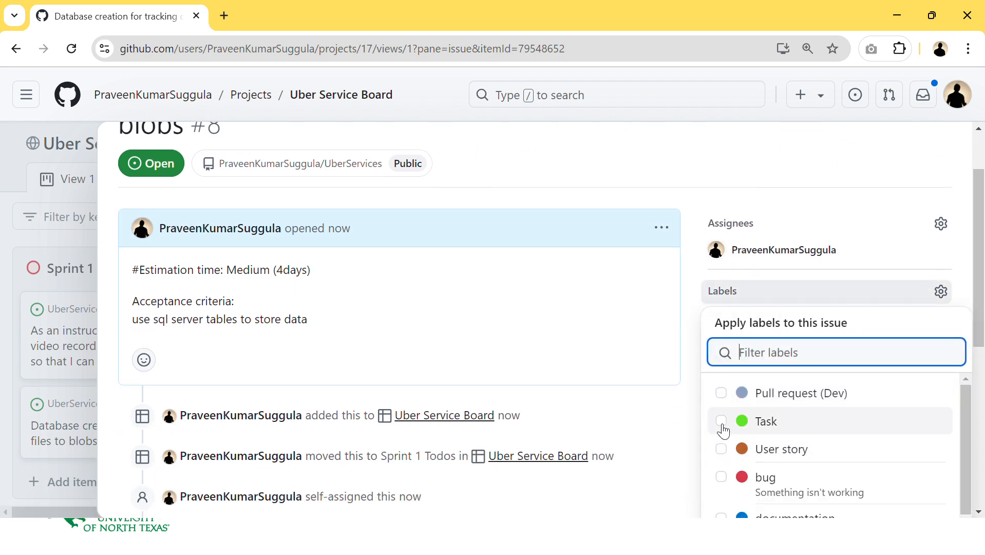
left_click(759, 291)
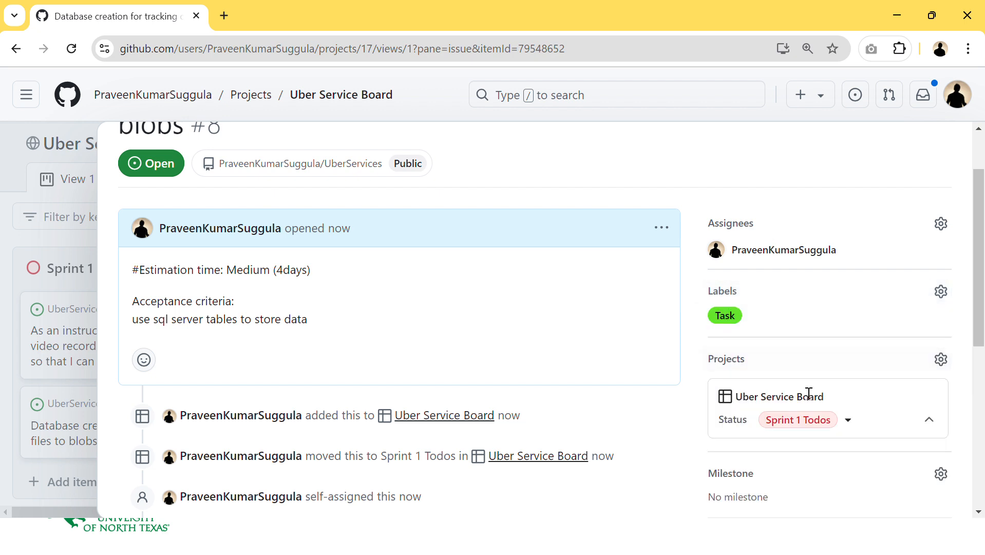
scroll(814, 430, "down", 1)
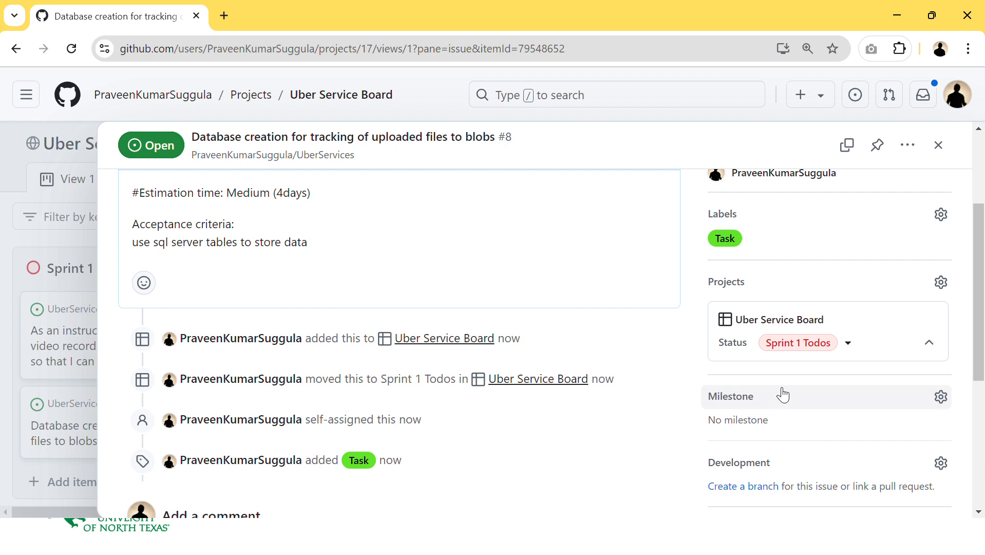
scroll(945, 250, "up", 1)
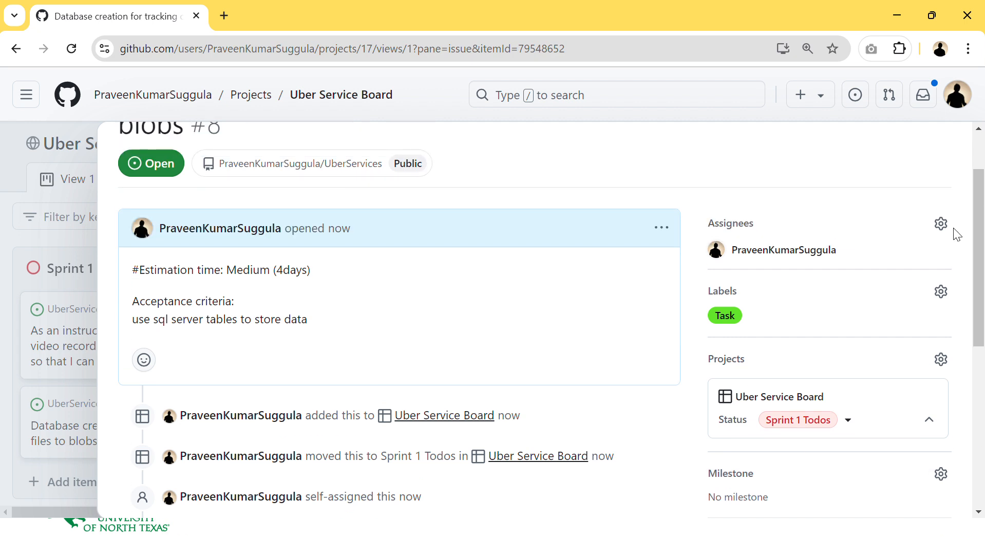
scroll(956, 233, "up", 1)
left_click(937, 161)
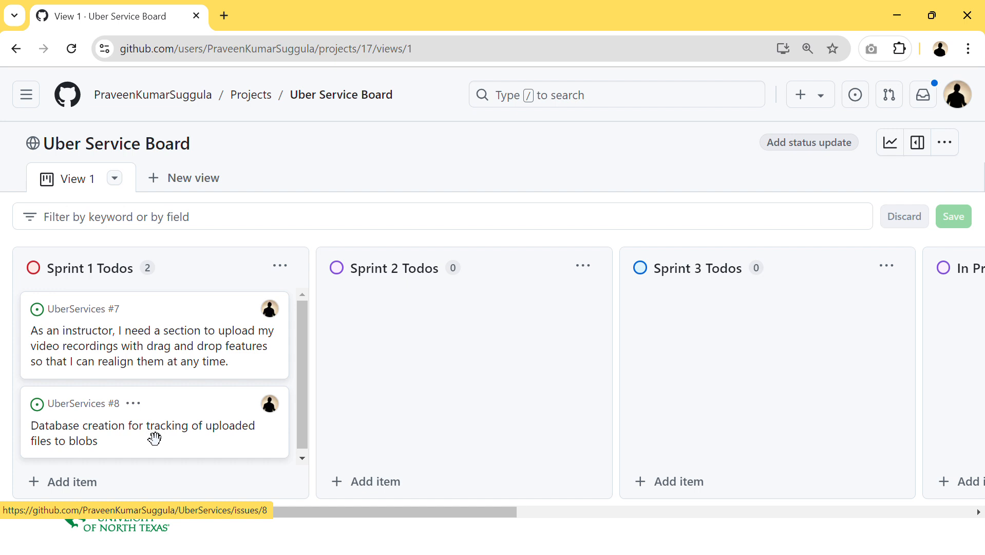
- Edit issue #7's description to append a task list item linking issue #8, then save it
left_click(149, 345)
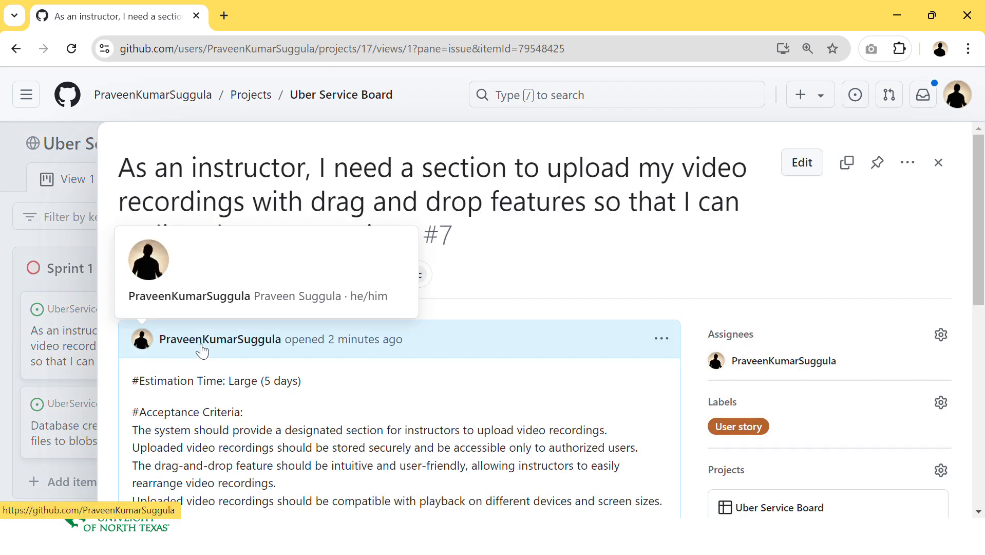
left_click(660, 343)
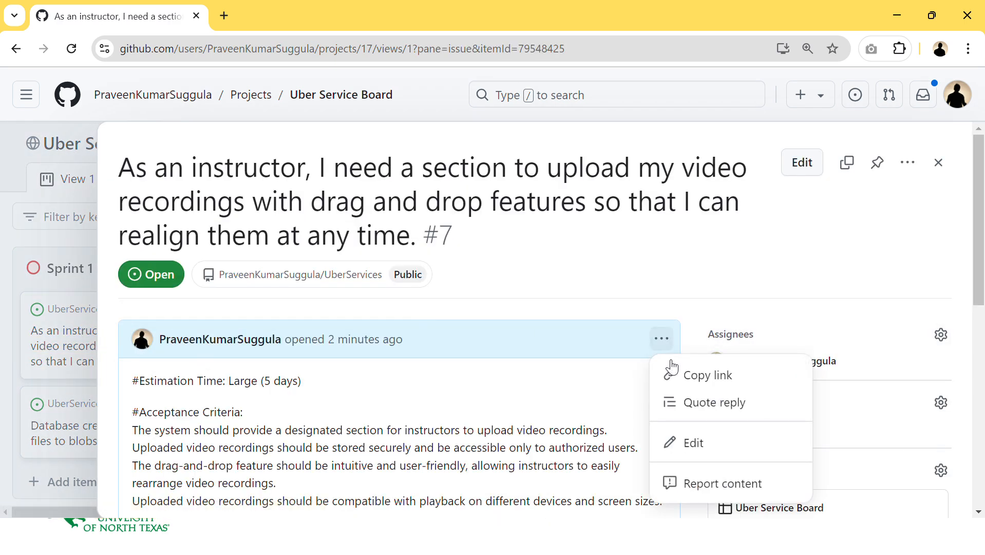
left_click(693, 445)
scroll(567, 364, "down", 4)
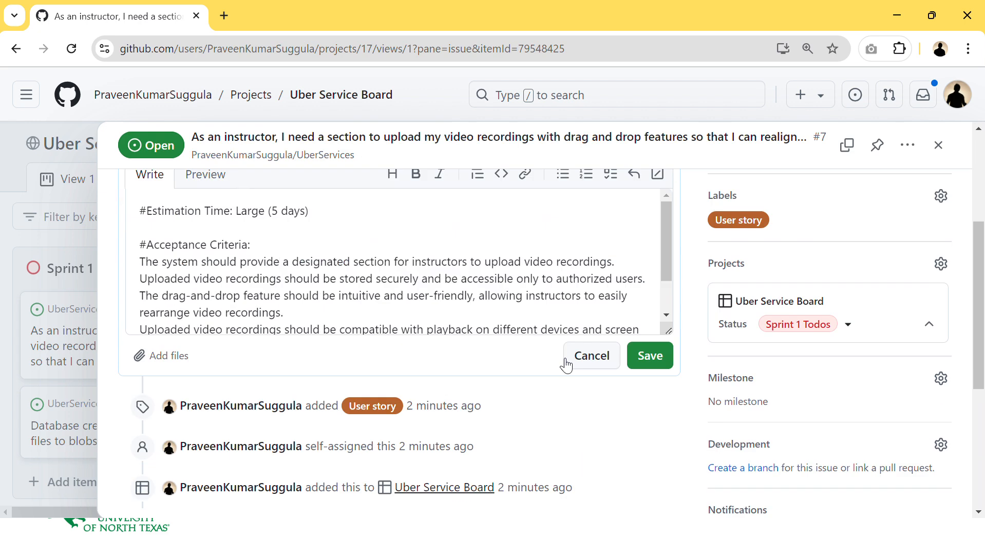
scroll(343, 282, "down", 2)
left_click(321, 285)
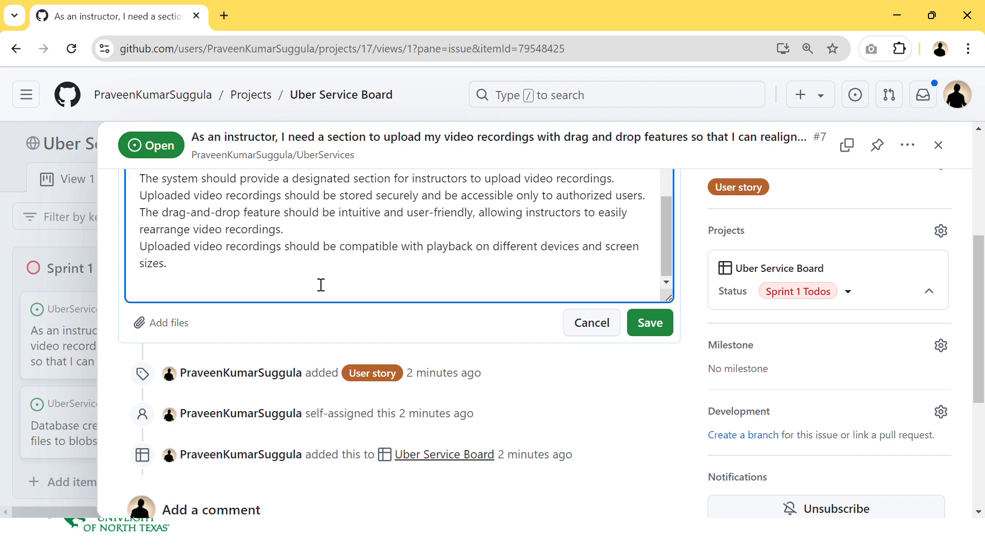
key("Return")
scroll(323, 286, "up", 3)
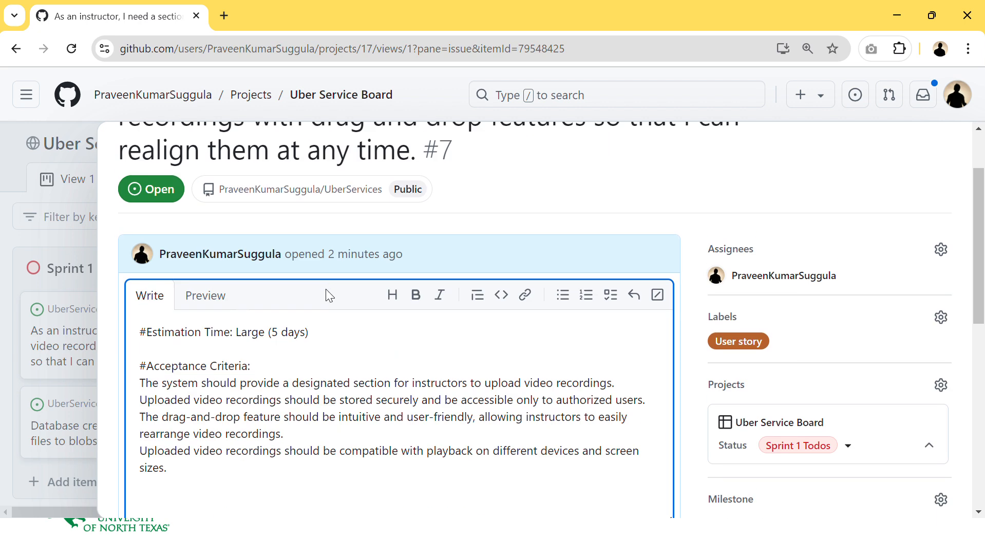
left_click(611, 308)
type("#")
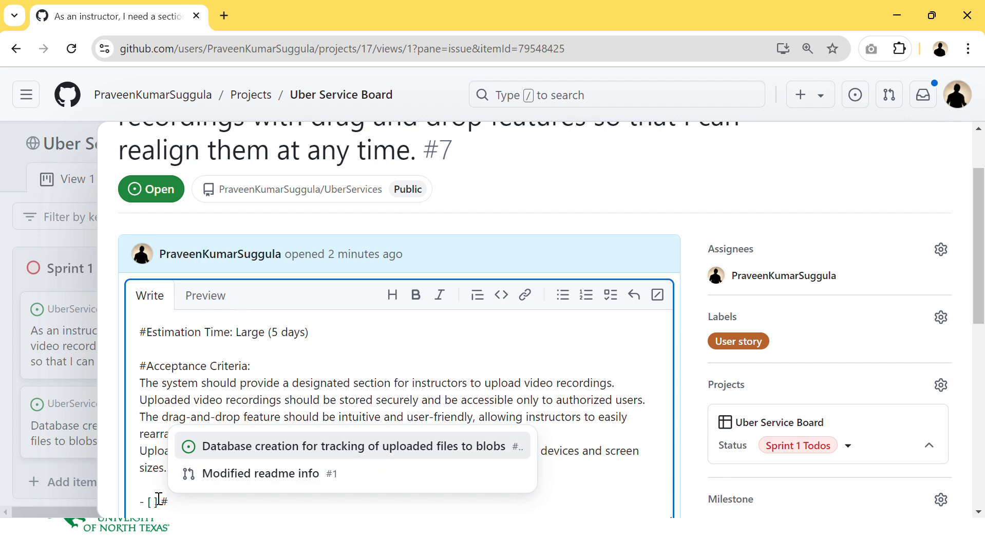
type("8")
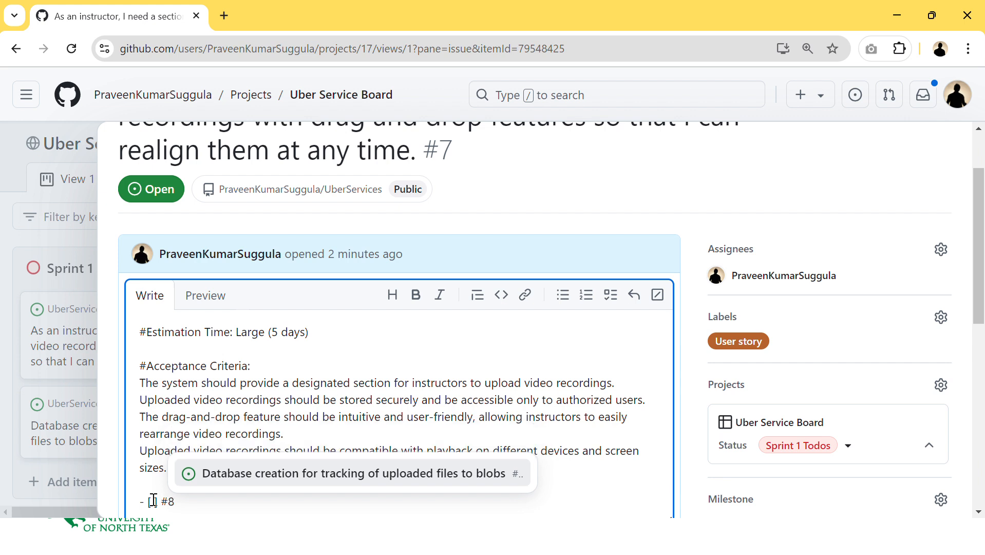
key("BackSpace")
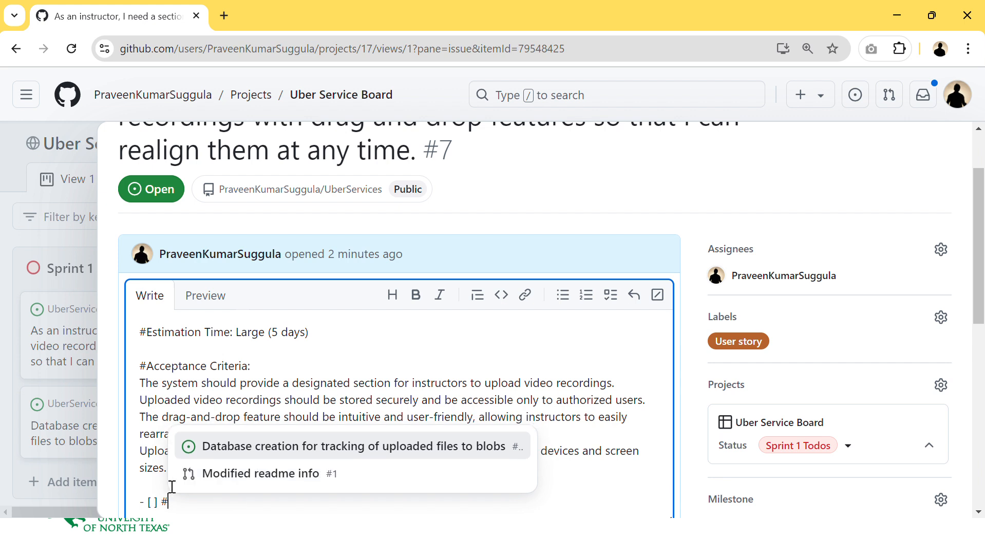
left_click(221, 455)
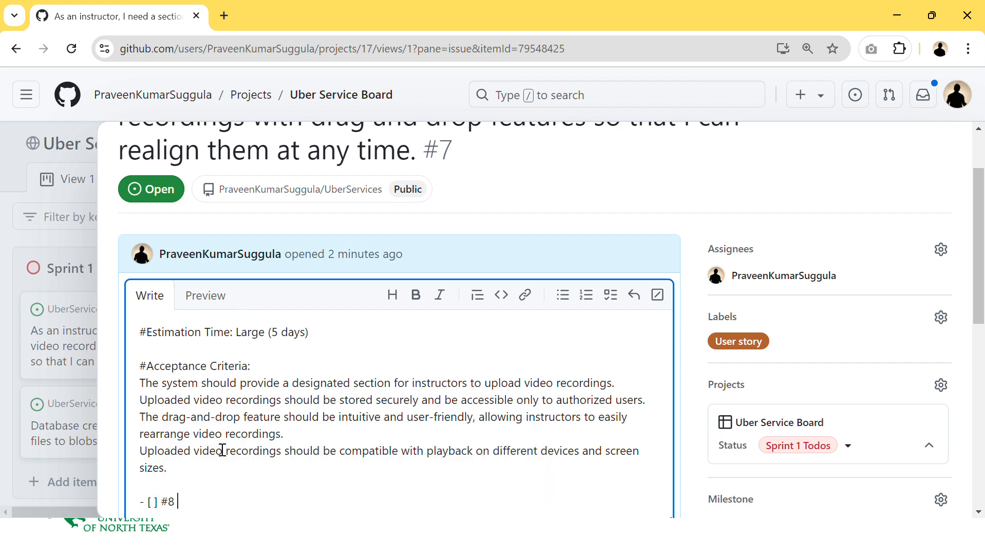
scroll(402, 396, "down", 3)
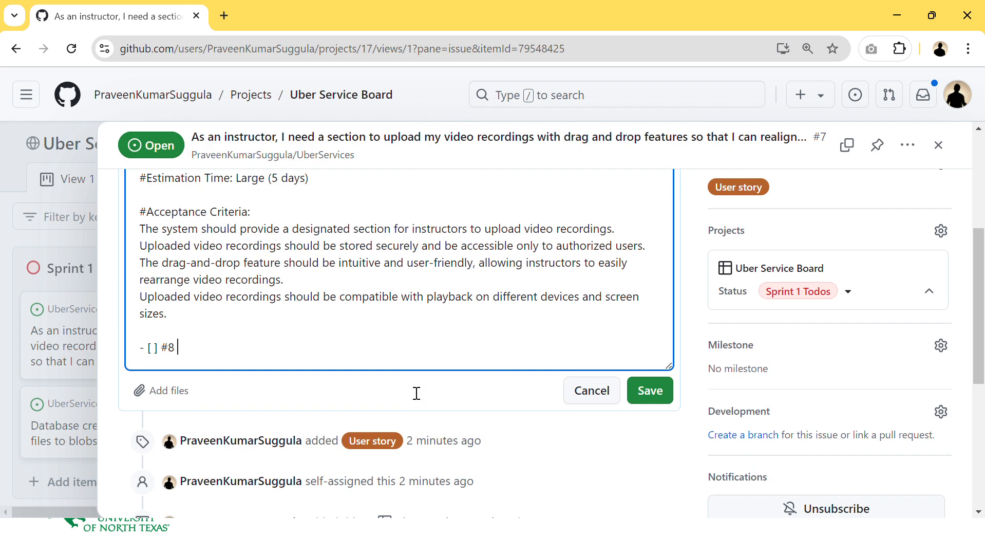
left_click(629, 396)
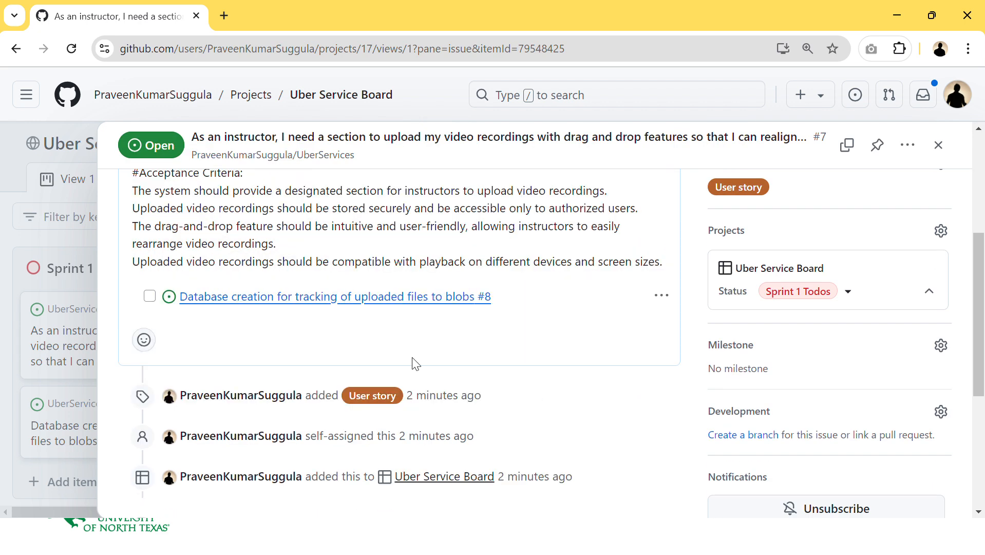
- Check off the #8 task item in issue #7's description
scroll(224, 368, "up", 2)
mouse_move(226, 369)
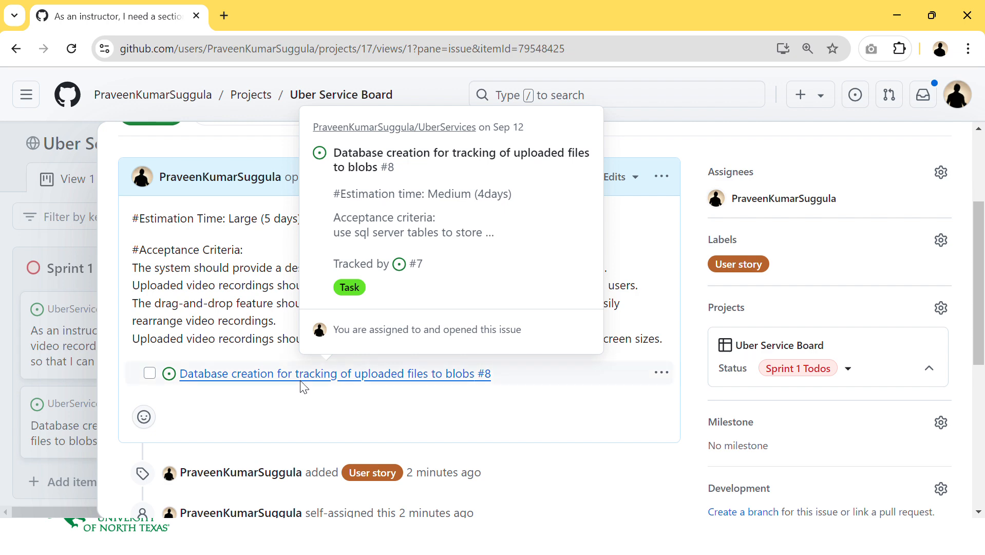
left_click(152, 378)
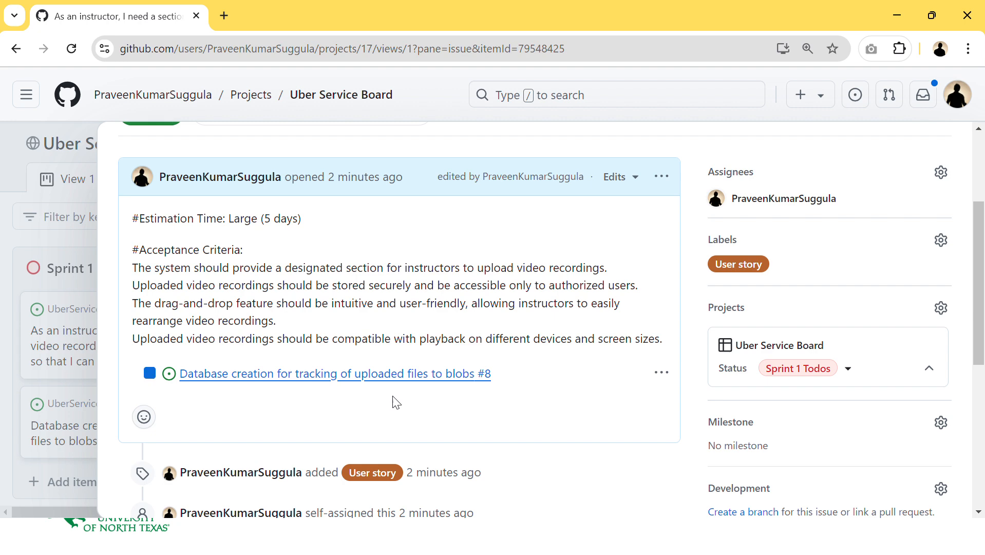
- Open linked issue #8, close it as completed, and move its card into the Completed column
left_click(661, 373)
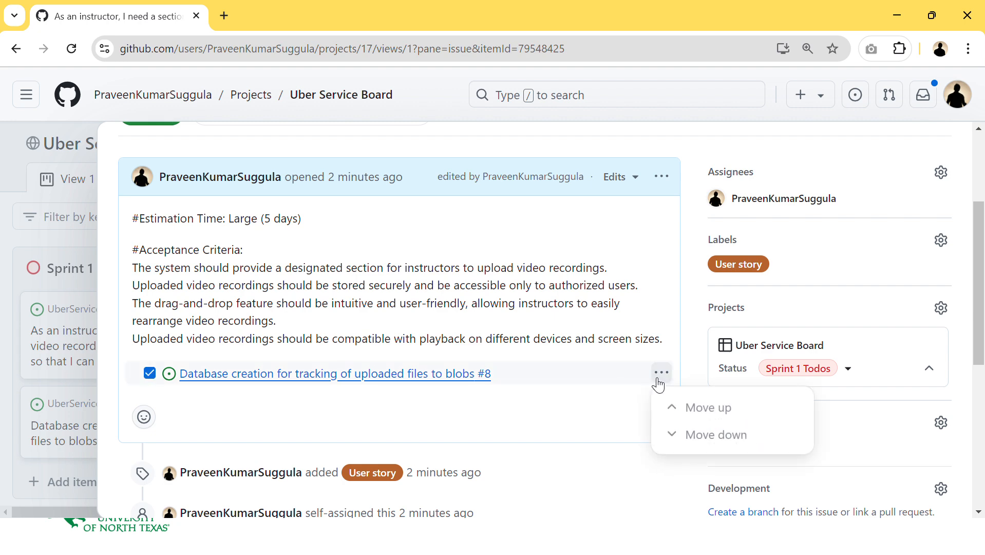
left_click(485, 375)
scroll(487, 382, "down", 5)
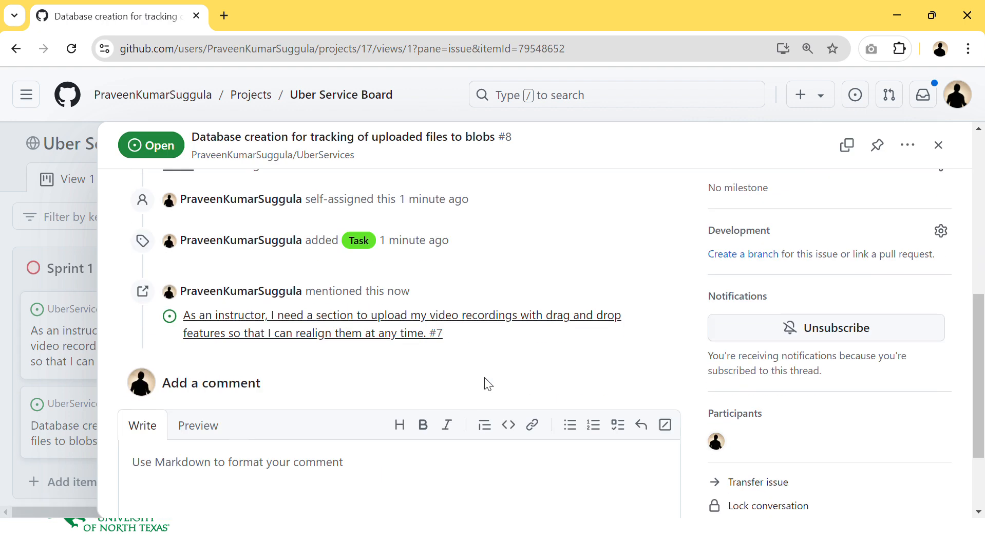
scroll(488, 383, "down", 2)
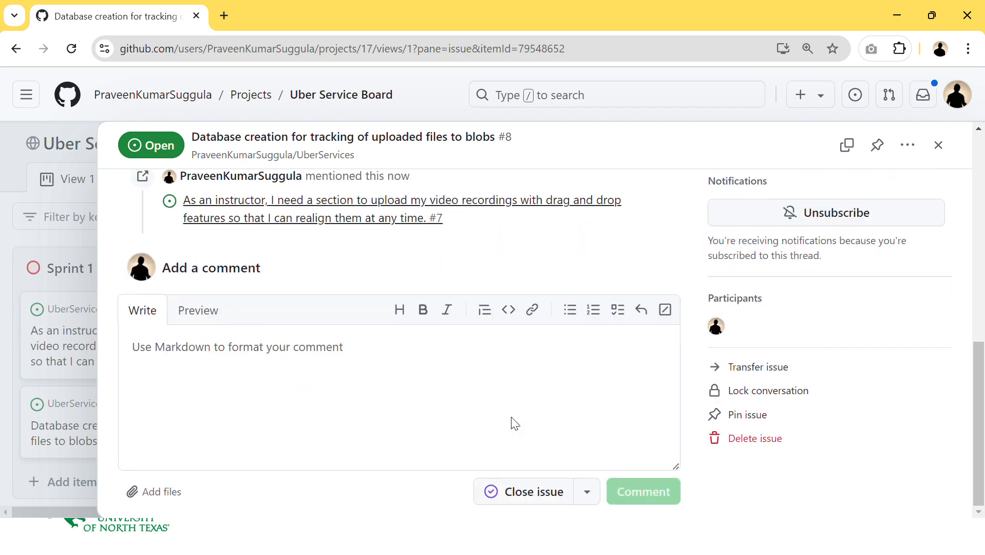
left_click(534, 491)
scroll(409, 393, "up", 10)
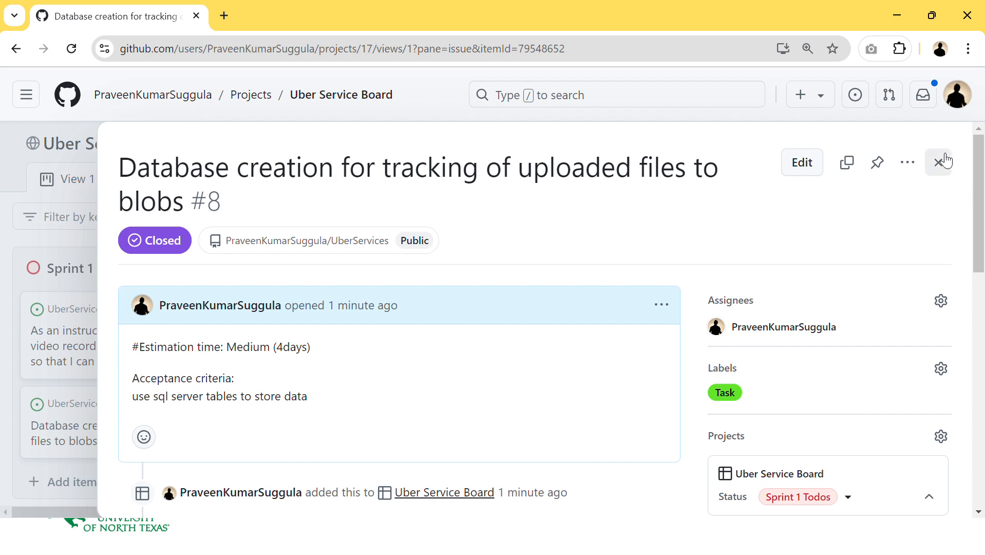
left_click(939, 162)
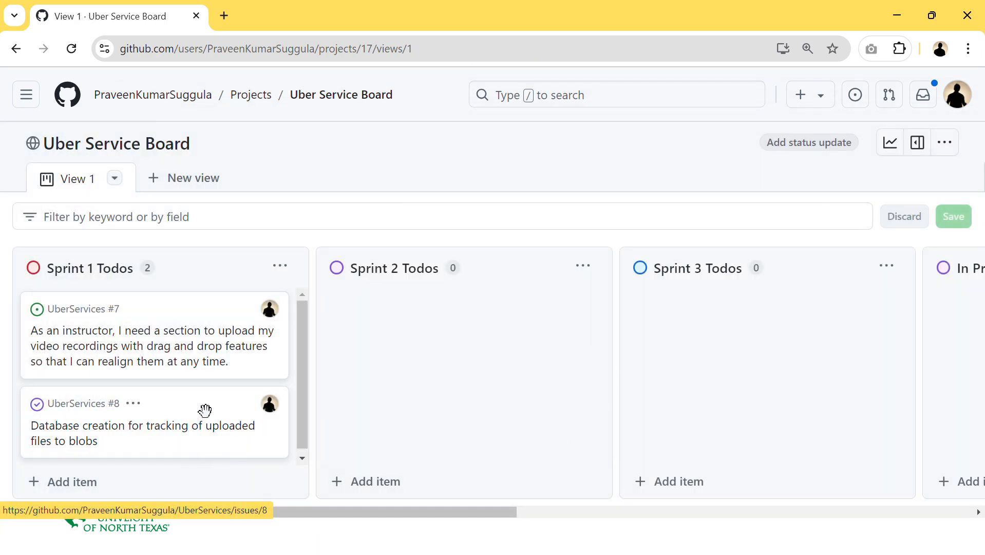
left_click_drag(205, 409, 844, 371)
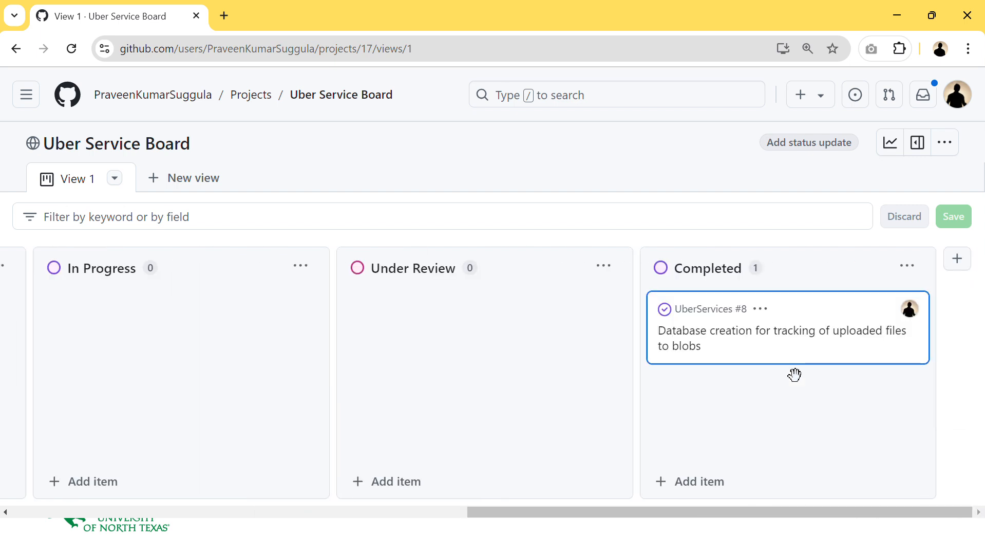
left_click_drag(732, 505, 217, 525)
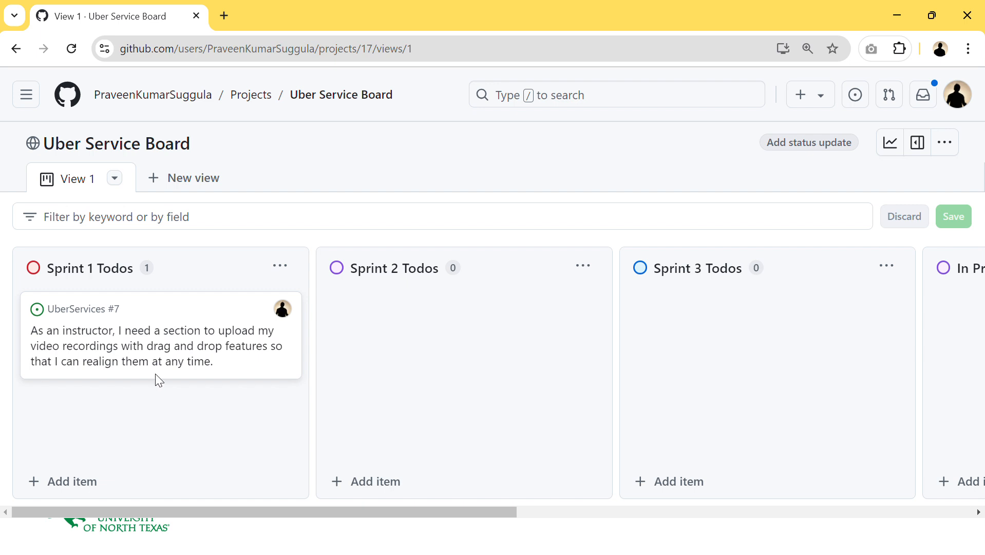
- Create a Sprint 1 milestone in the UberServices repository with due date 03-10-2024
left_click(190, 106)
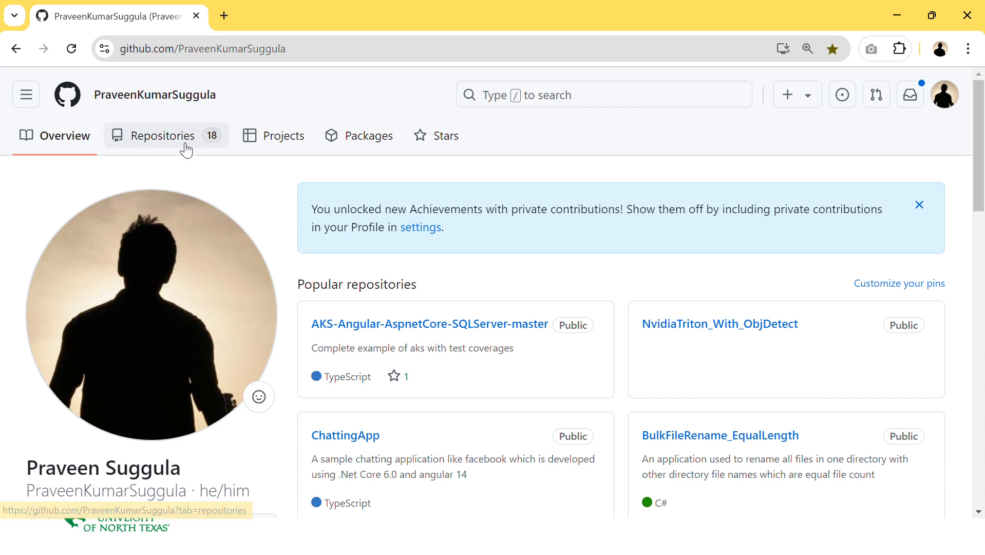
left_click(186, 146)
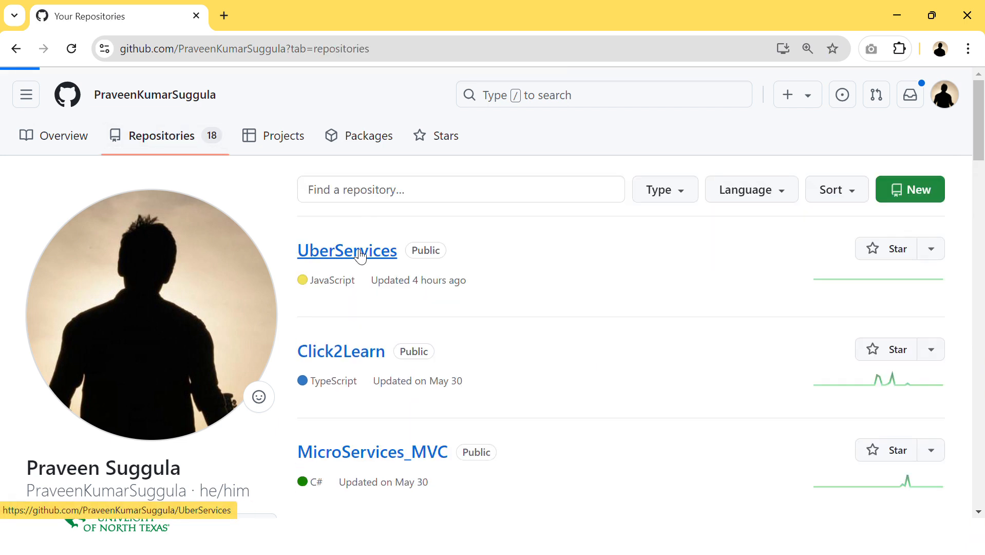
left_click(361, 255)
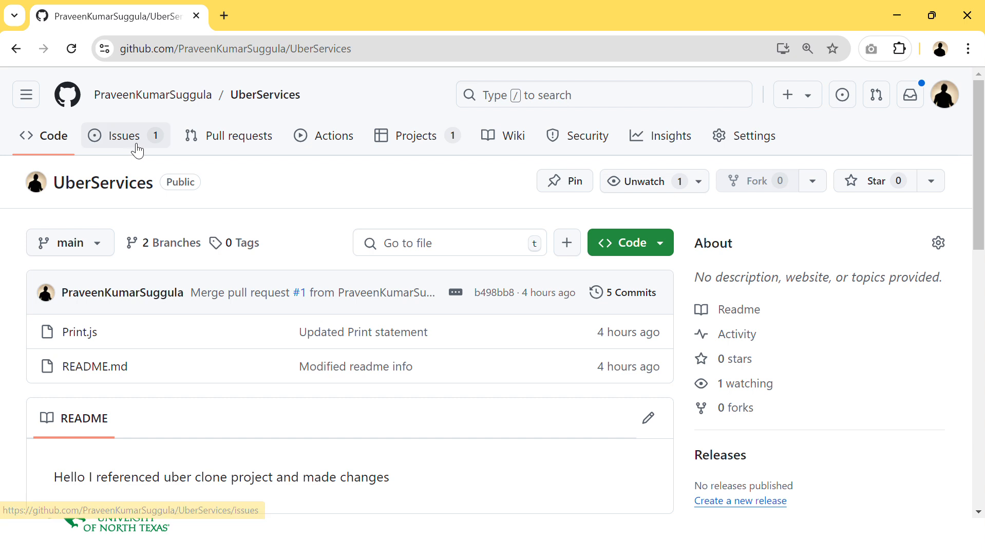
left_click(137, 149)
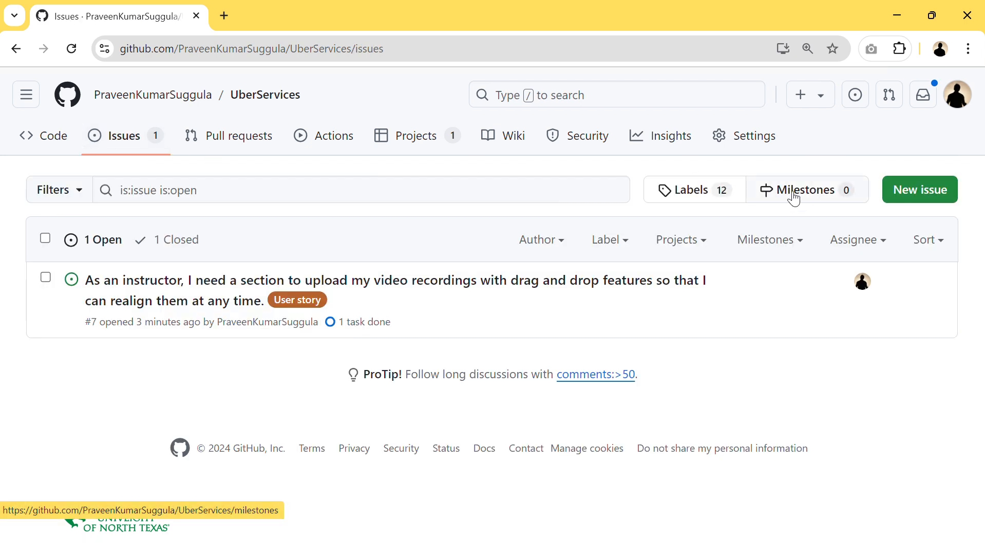
left_click(793, 198)
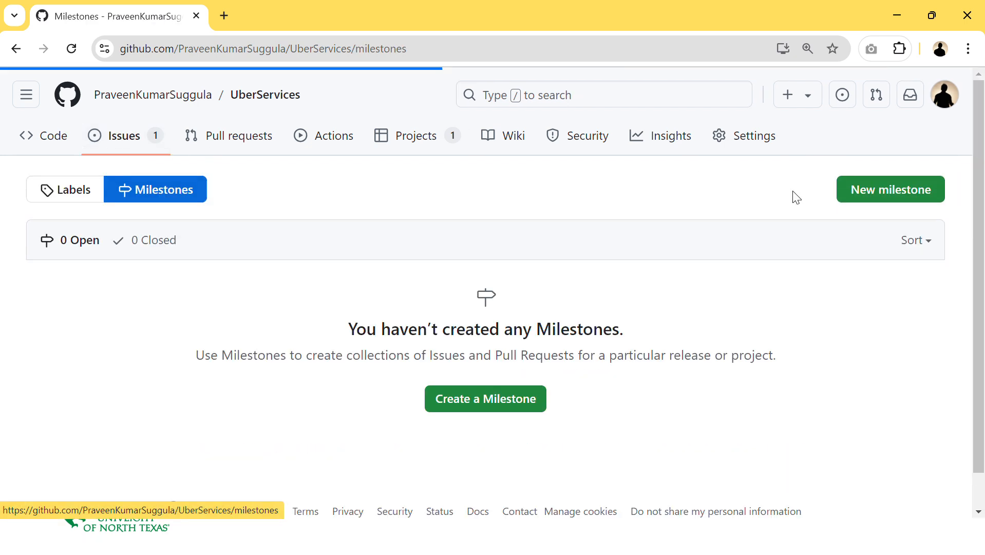
left_click(907, 202)
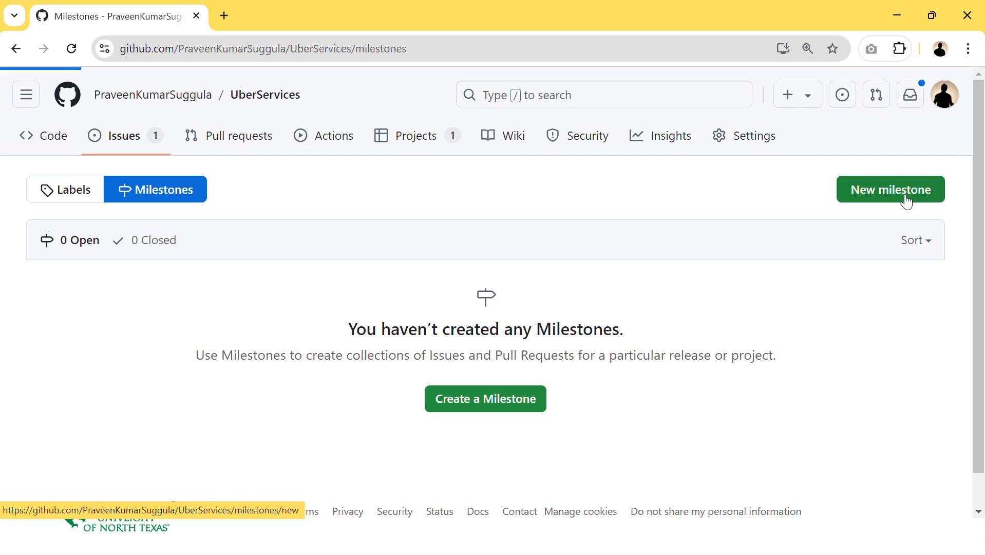
type("Sprint 1")
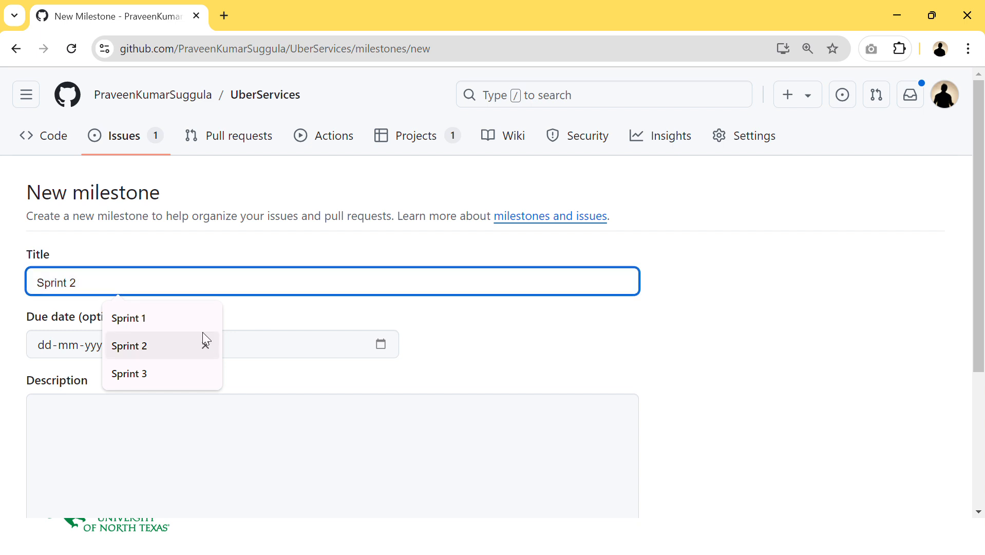
left_click(179, 320)
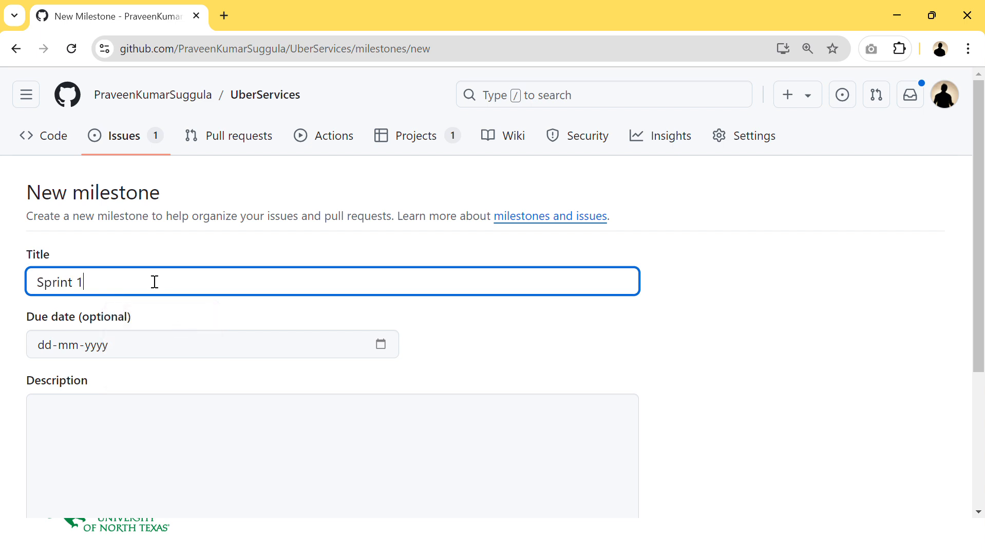
left_click(381, 344)
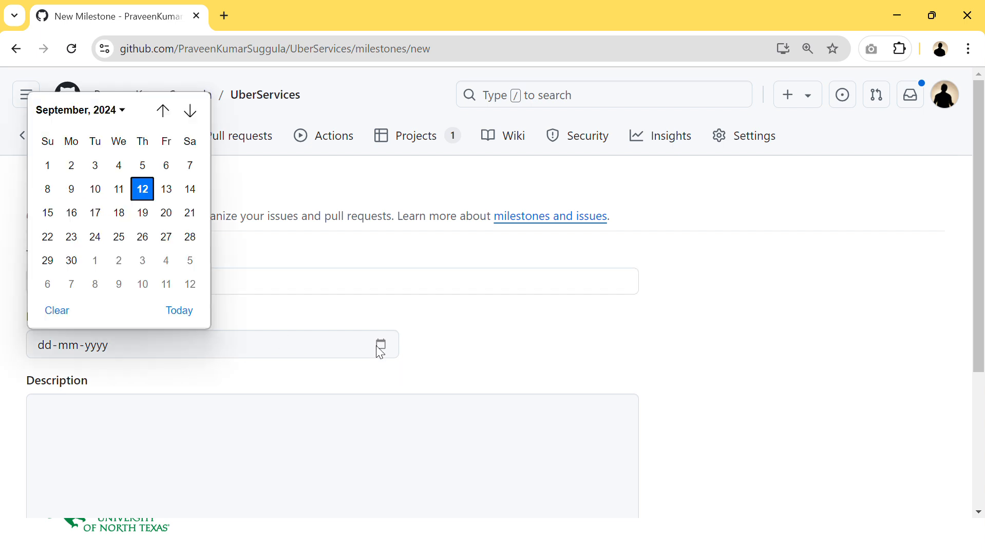
left_click(380, 345)
left_click(381, 345)
left_click(143, 260)
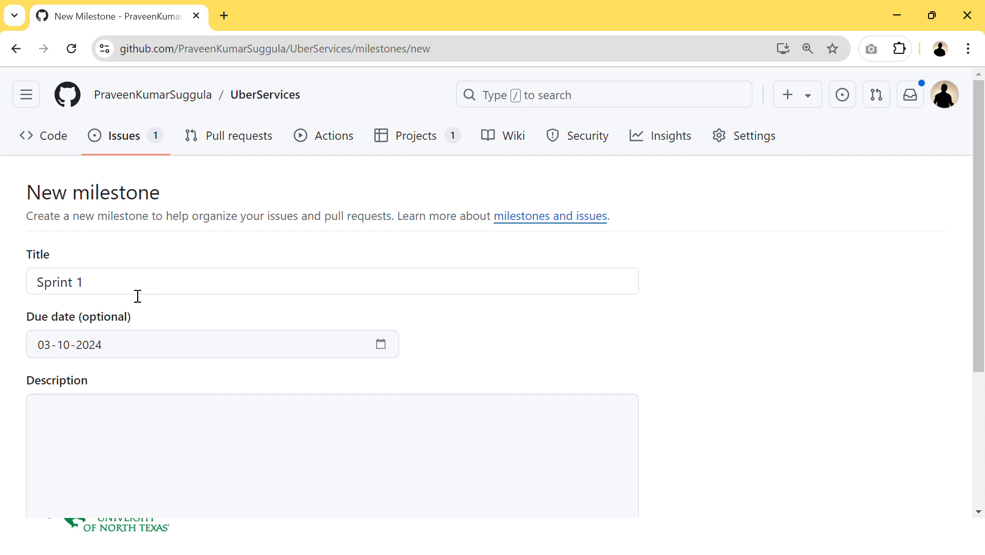
scroll(175, 351, "down", 4)
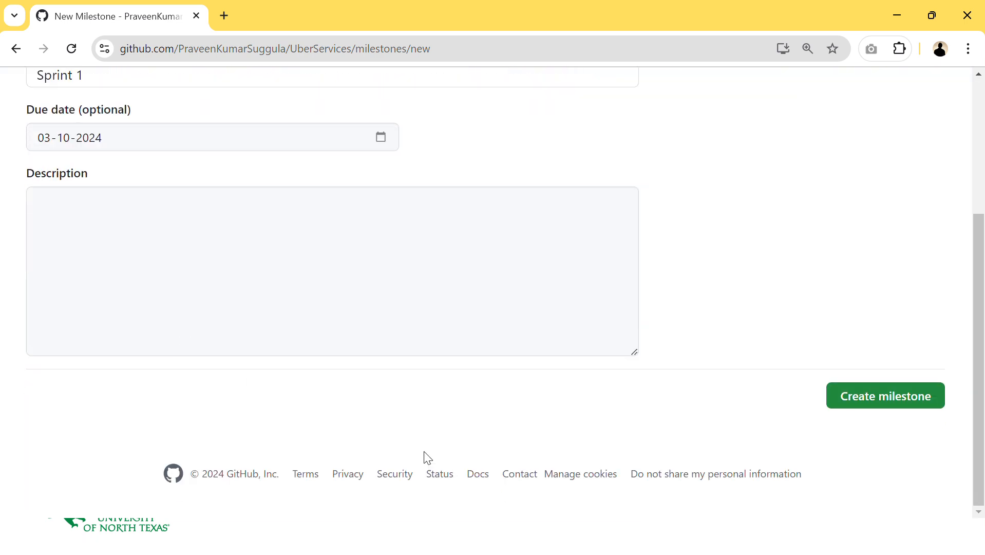
left_click(847, 398)
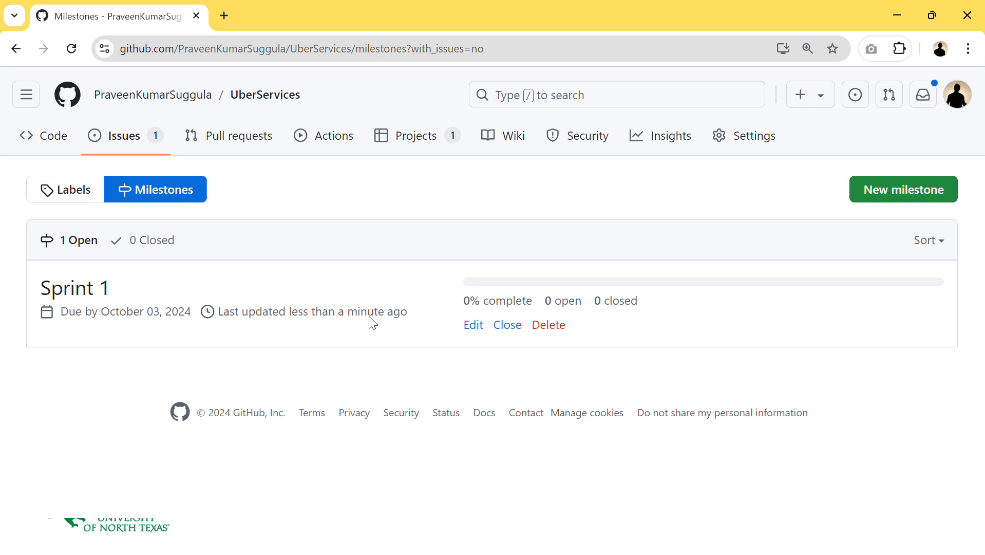
- Create a Sprint 2 milestone in the UberServices repository with due date 24-10-2024
left_click(872, 191)
left_click(181, 288)
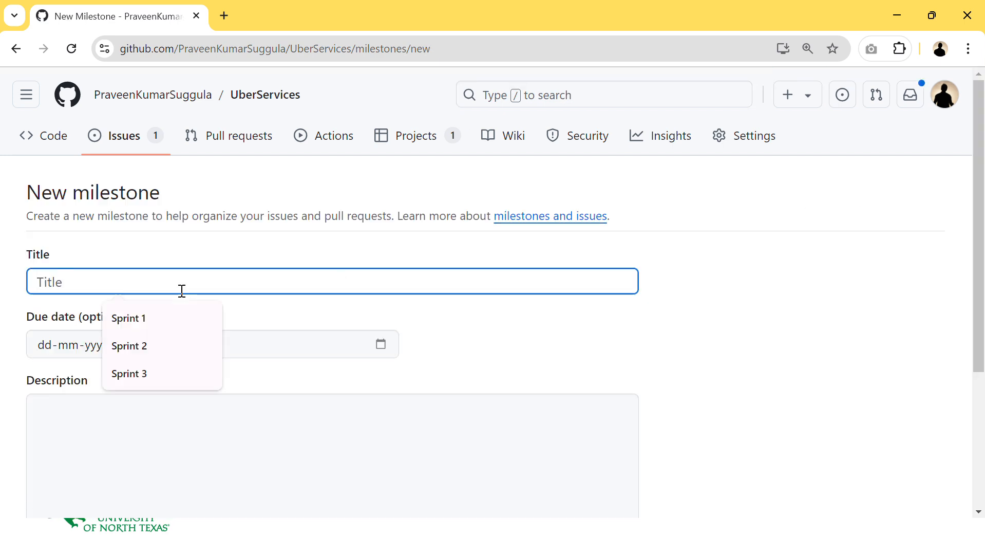
left_click(152, 358)
left_click(137, 353)
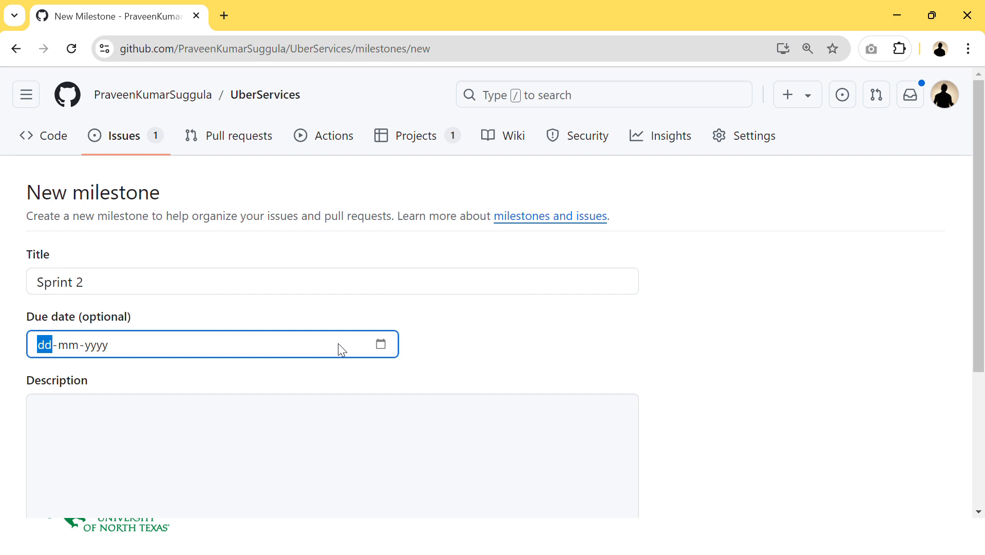
left_click(383, 344)
left_click(190, 111)
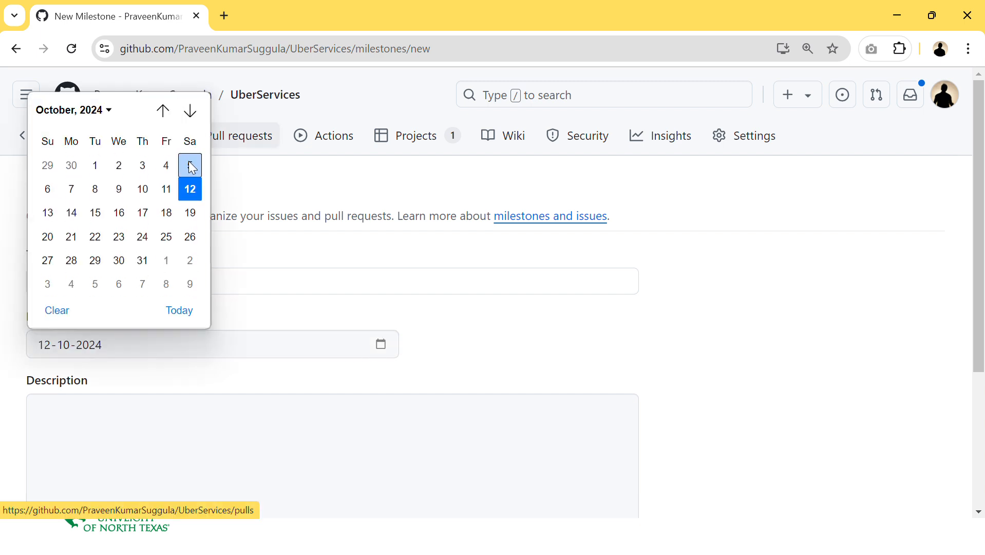
left_click(143, 237)
scroll(398, 426, "down", 5)
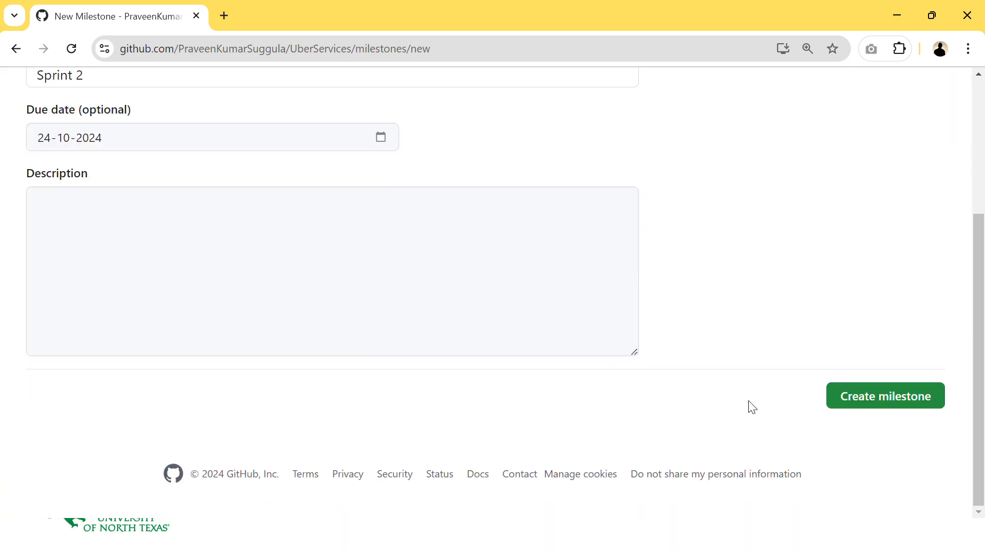
left_click(866, 406)
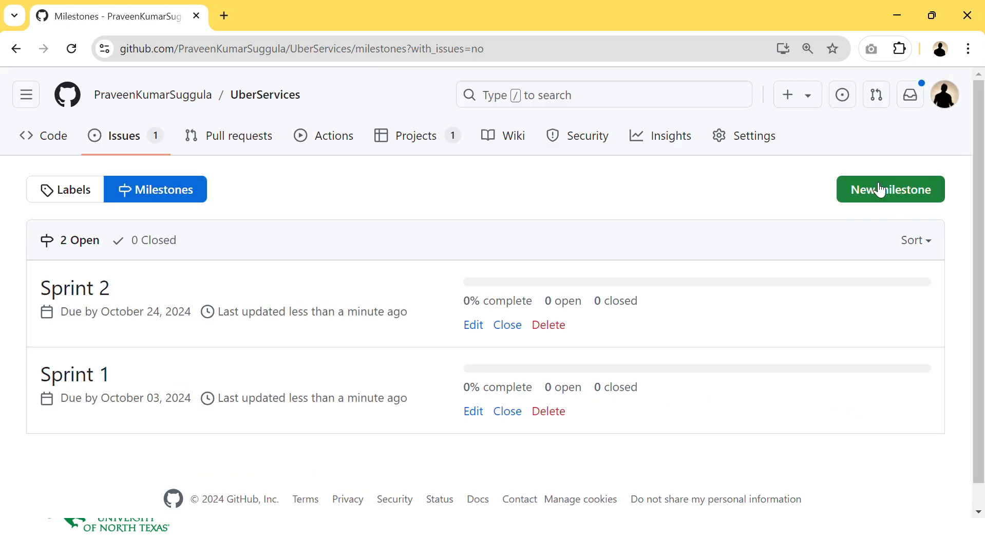
- Create a Sprint 3 milestone with due date 14-11-2024
left_click(867, 188)
left_click(198, 285)
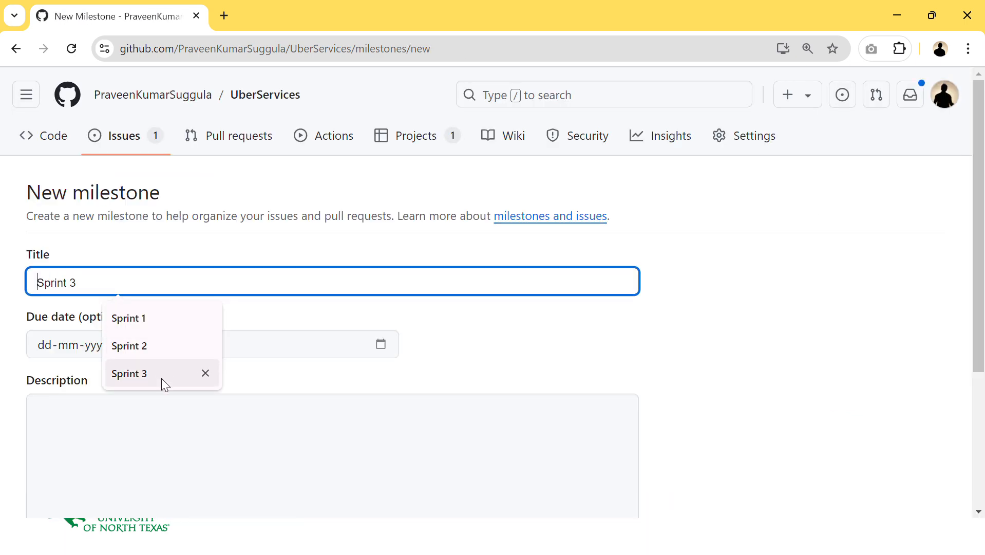
left_click(161, 381)
left_click(392, 345)
left_click(381, 345)
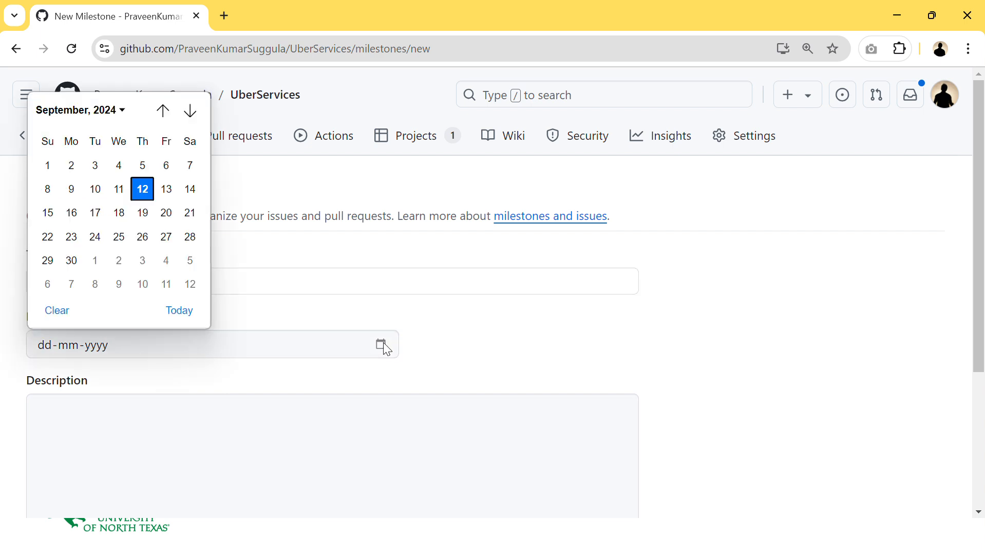
left_click(189, 111)
left_click(189, 110)
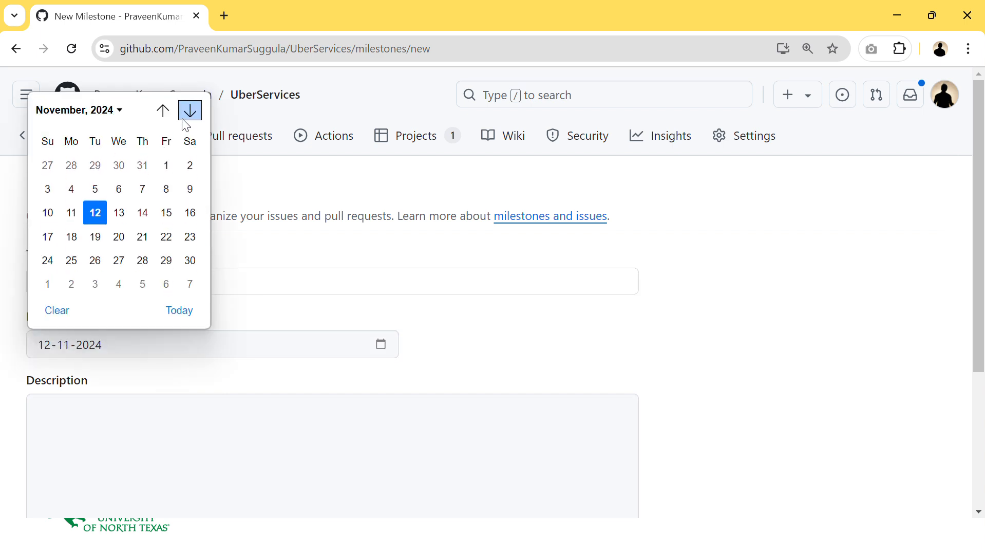
left_click(143, 213)
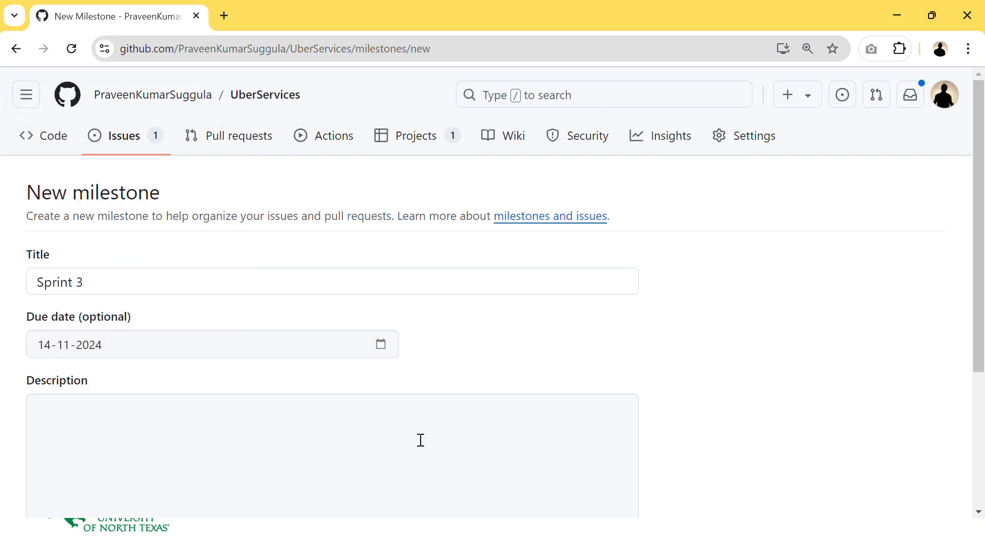
scroll(501, 401, "down", 4)
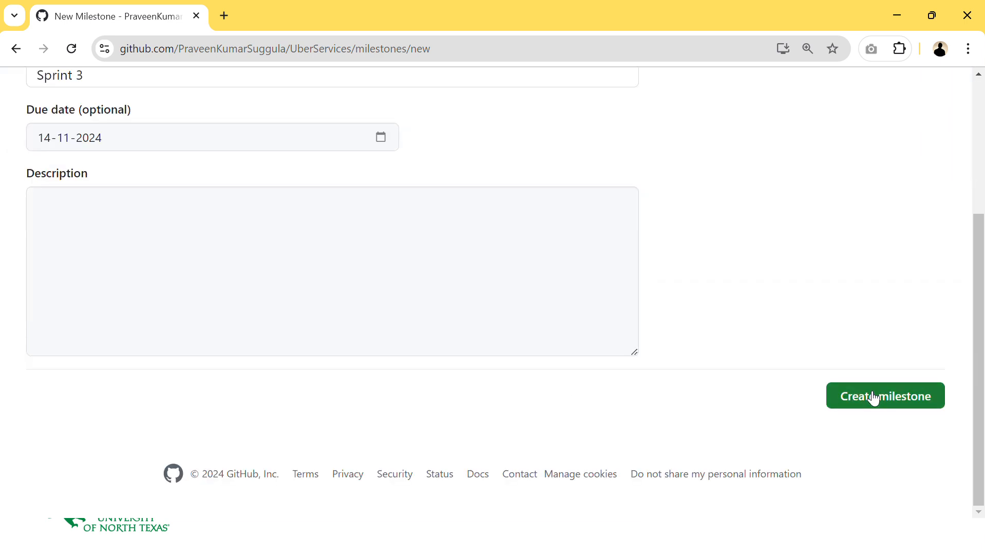
left_click(874, 397)
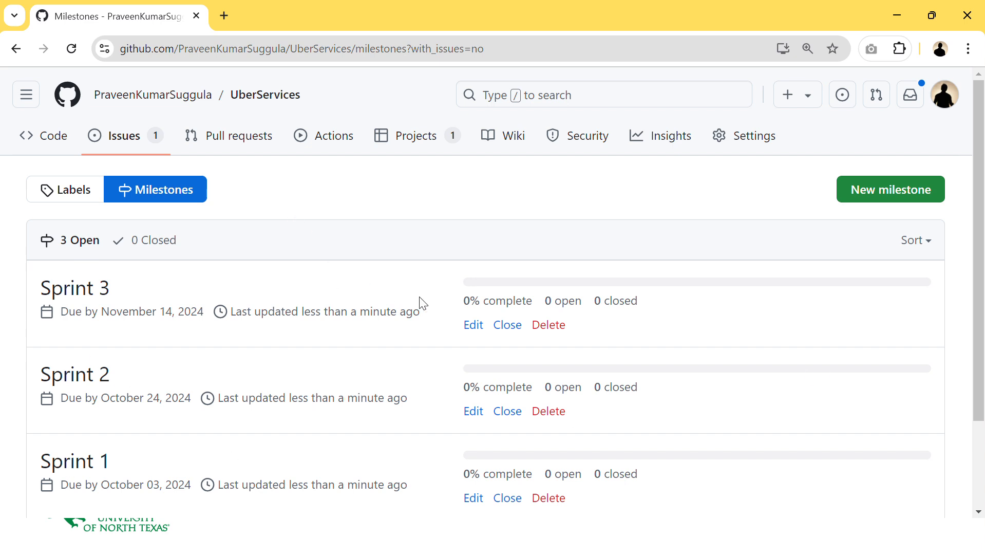
- Open the Uber Service Board and assign issue #7 to the Sprint 1 milestone
left_click_drag(543, 307, 642, 310)
left_click(646, 312)
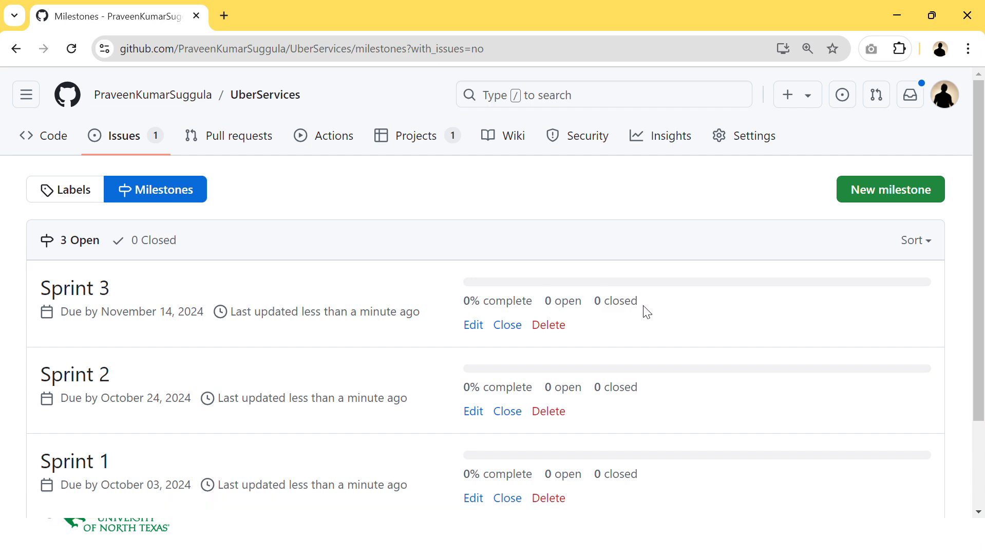
left_click(393, 150)
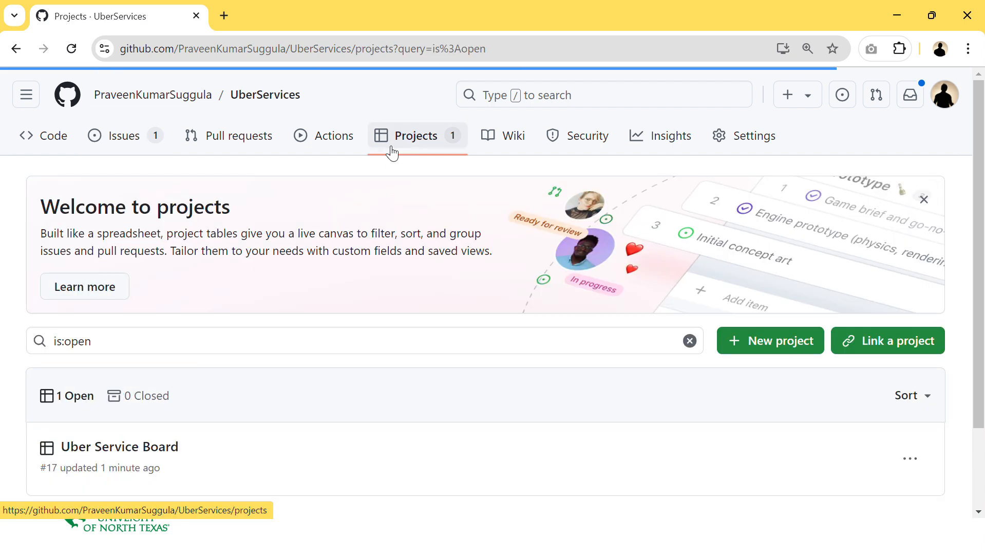
left_click(119, 448)
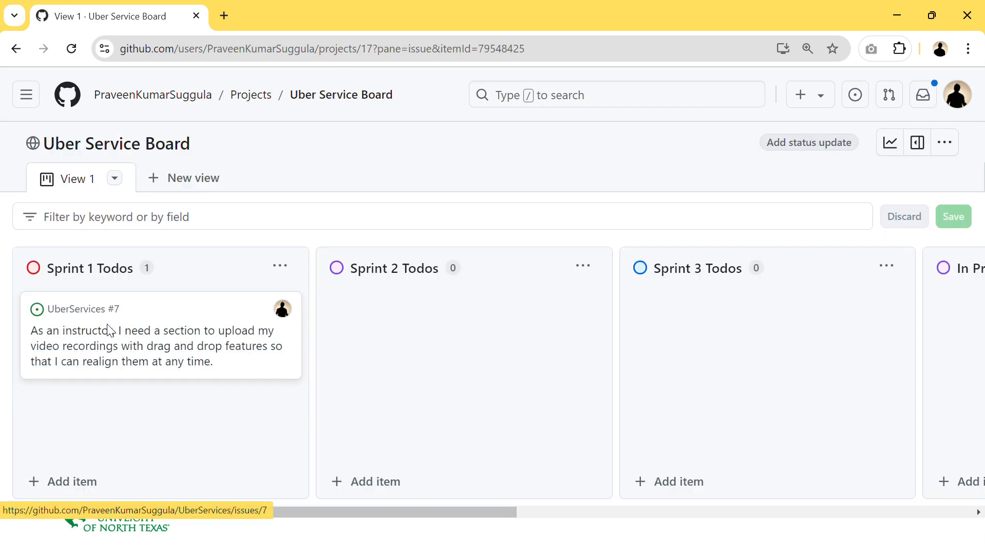
left_click(109, 330)
scroll(816, 434, "down", 5)
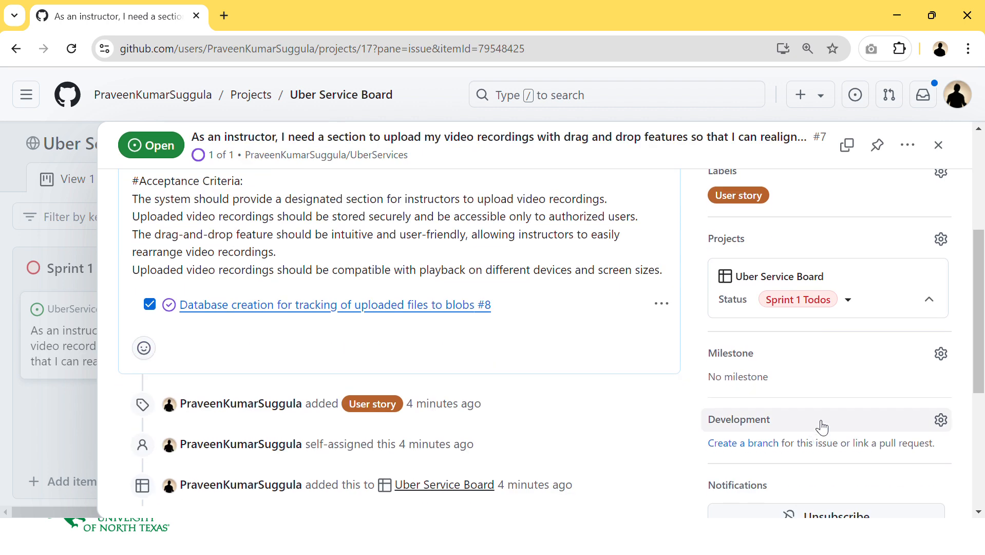
left_click(798, 365)
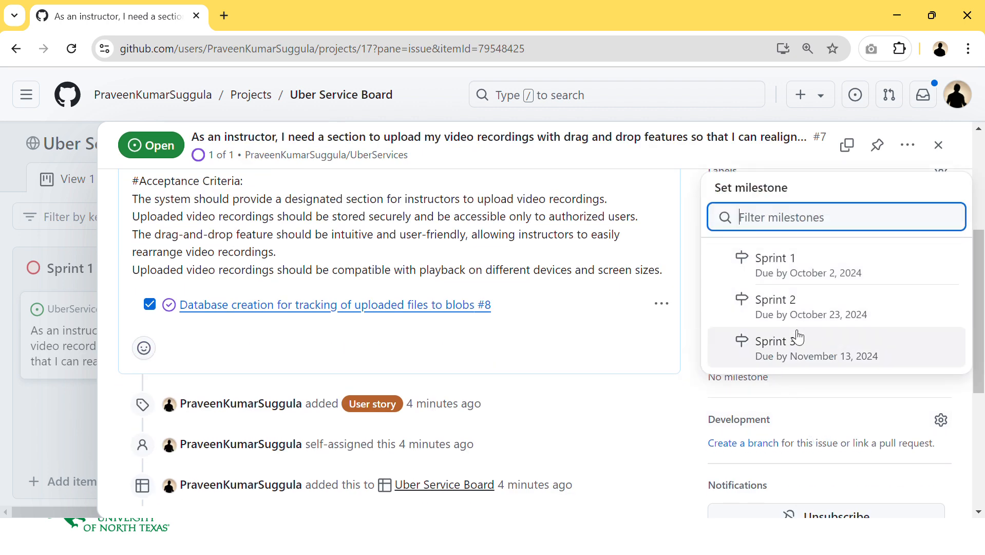
left_click(812, 282)
scroll(699, 362, "up", 5)
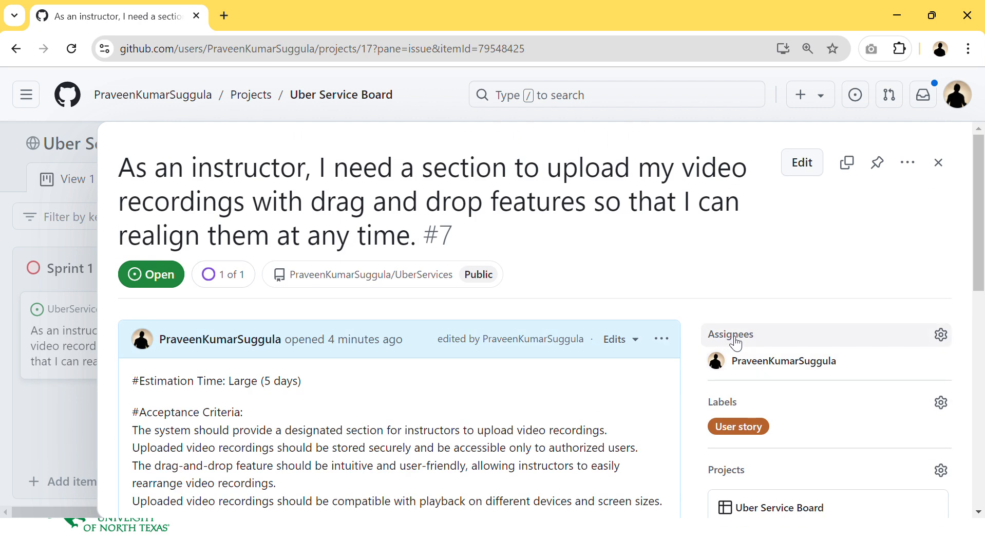
left_click(938, 165)
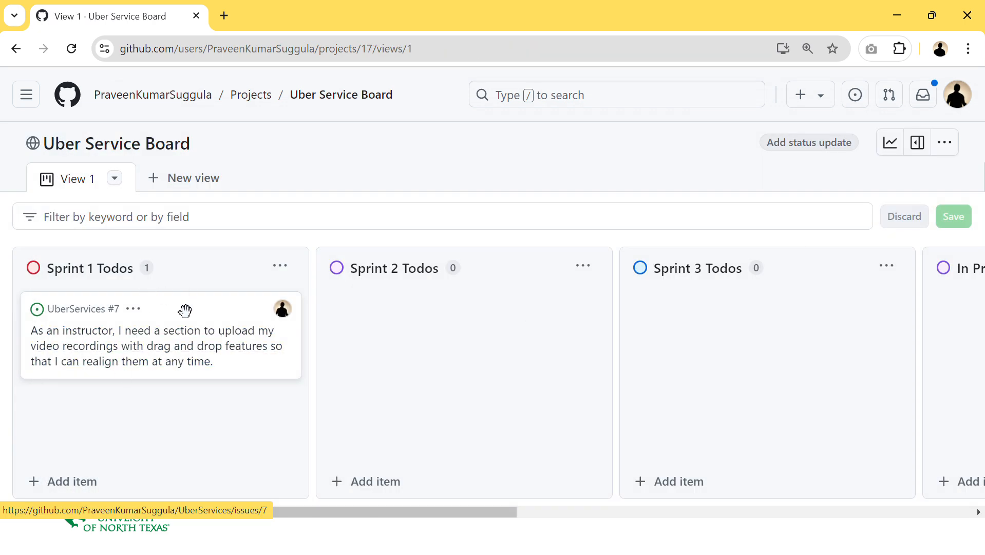
- Assign completed issue #8 on the board to the Sprint 1 milestone
left_click_drag(526, 512, 867, 477)
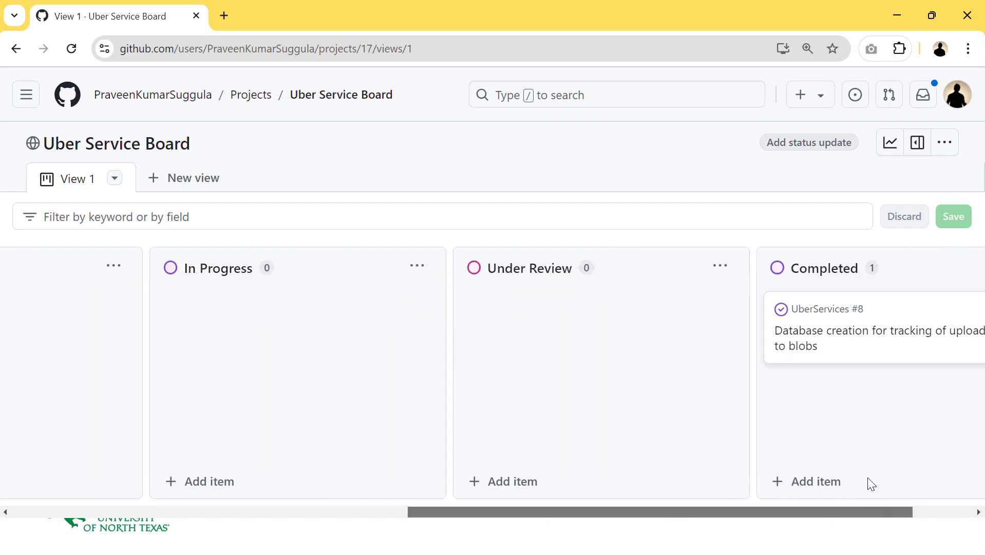
left_click(866, 334)
scroll(853, 402, "down", 3)
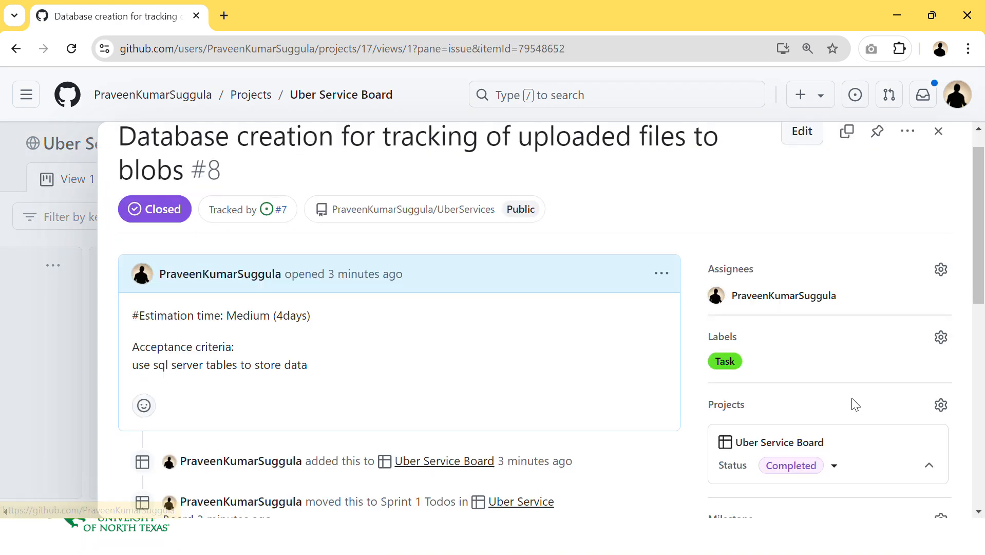
left_click(821, 403)
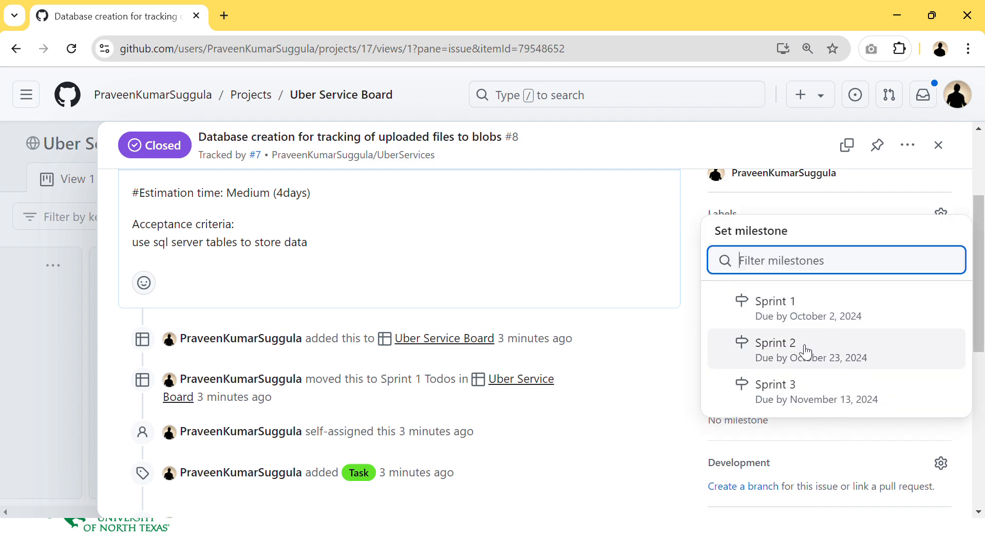
left_click(822, 307)
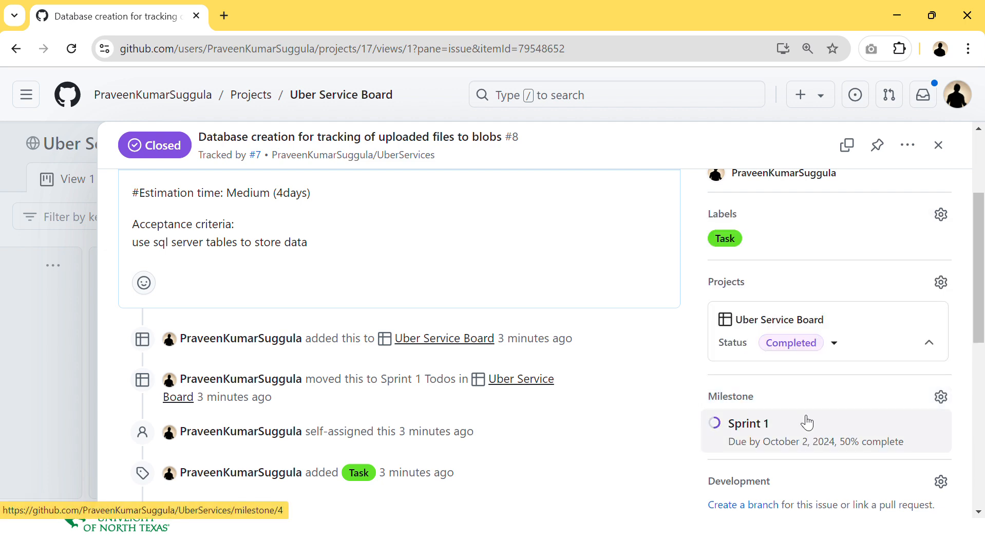
scroll(805, 422, "down", 5)
scroll(624, 493, "up", 10)
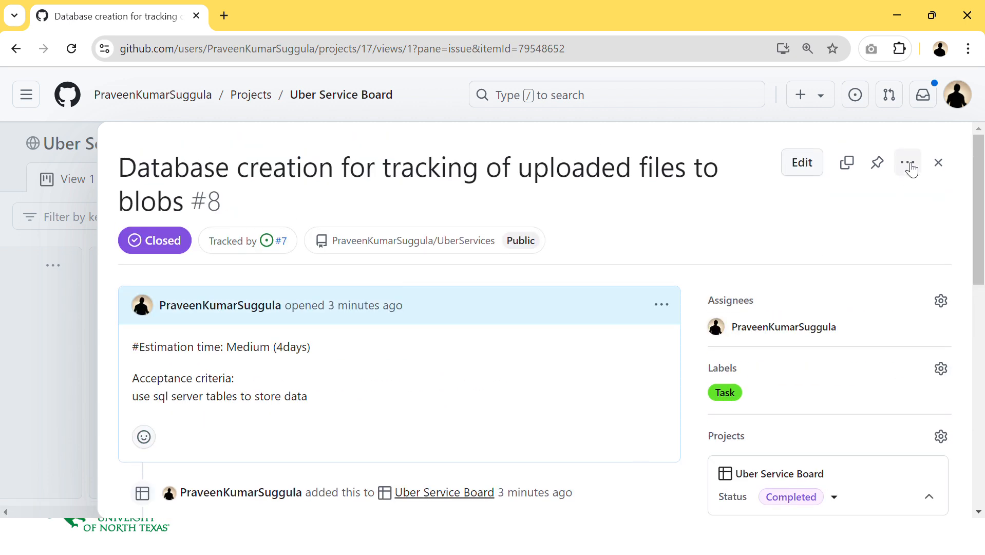
left_click(939, 161)
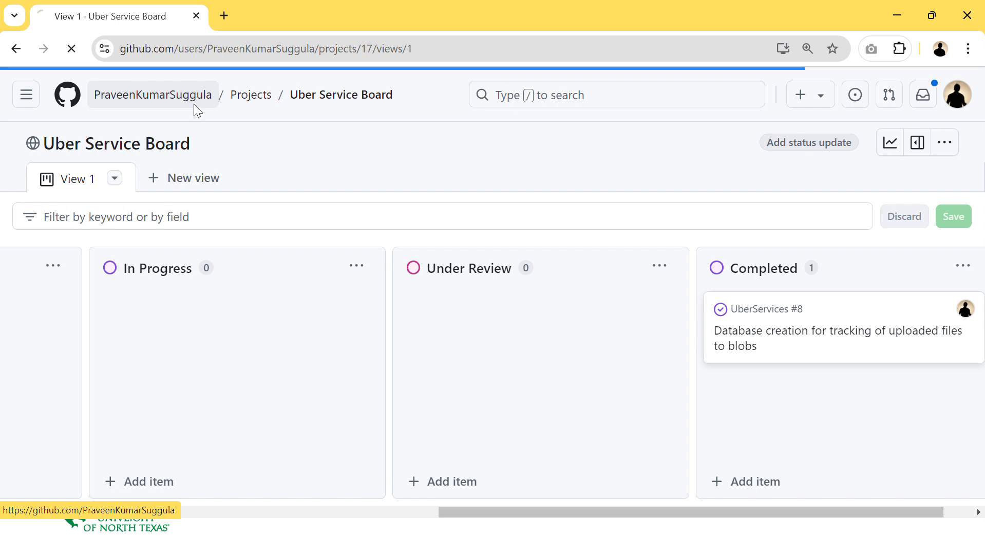
- Open the repository's milestones list to review Sprint 1's progress
left_click(194, 152)
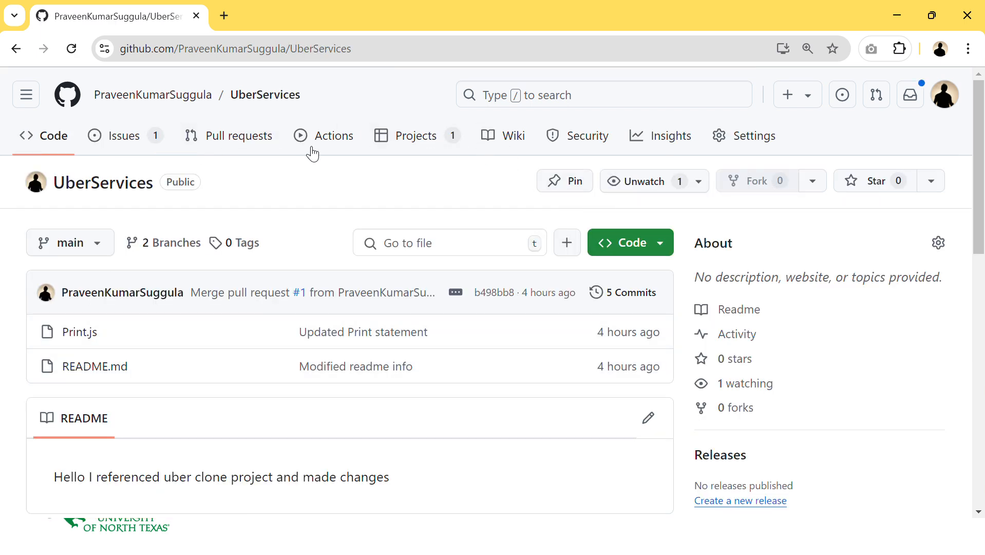
left_click(122, 139)
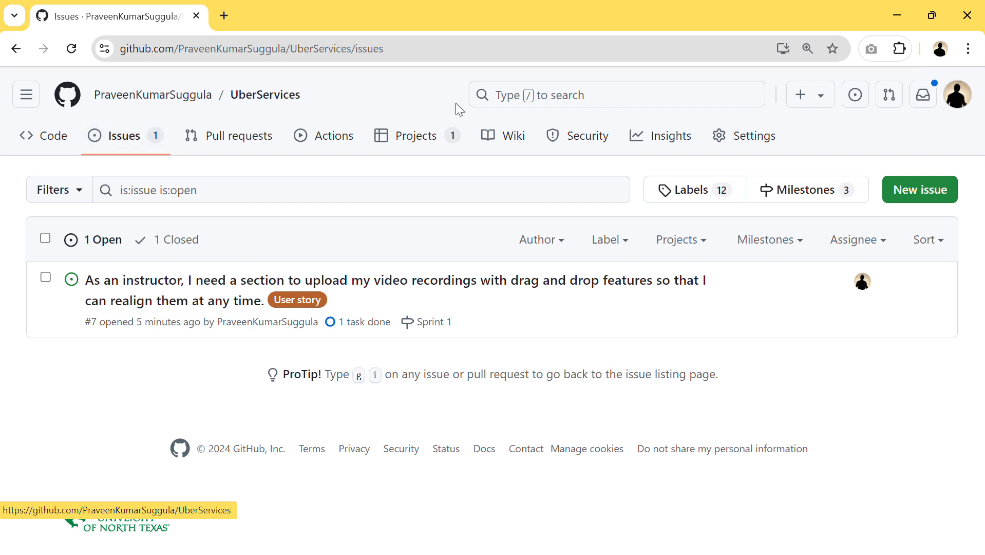
left_click(772, 185)
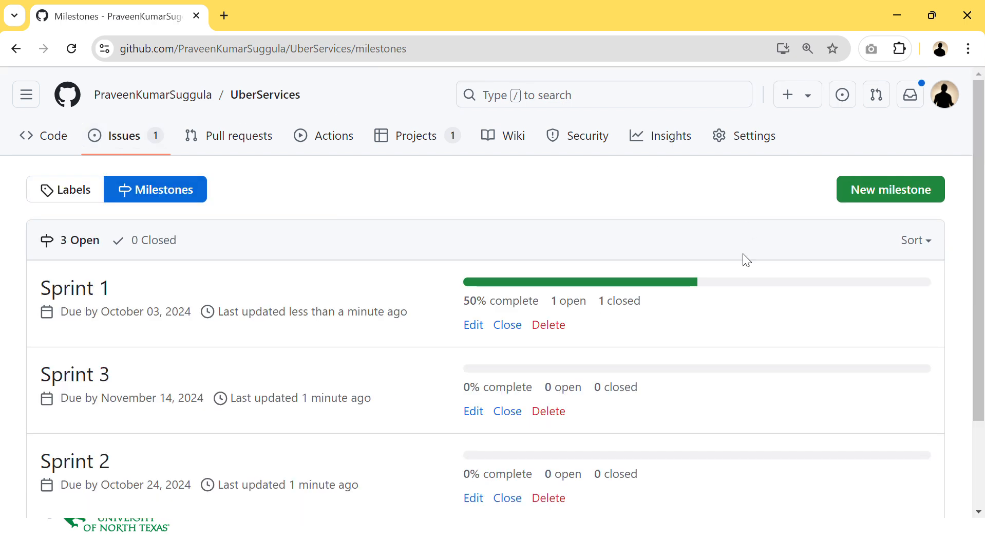
left_click_drag(457, 307, 675, 308)
left_click(677, 308)
scroll(550, 471, "down", 2)
scroll(583, 242, "up", 3)
- Return to the Uber Service Board and add a new Table view
left_click(264, 149)
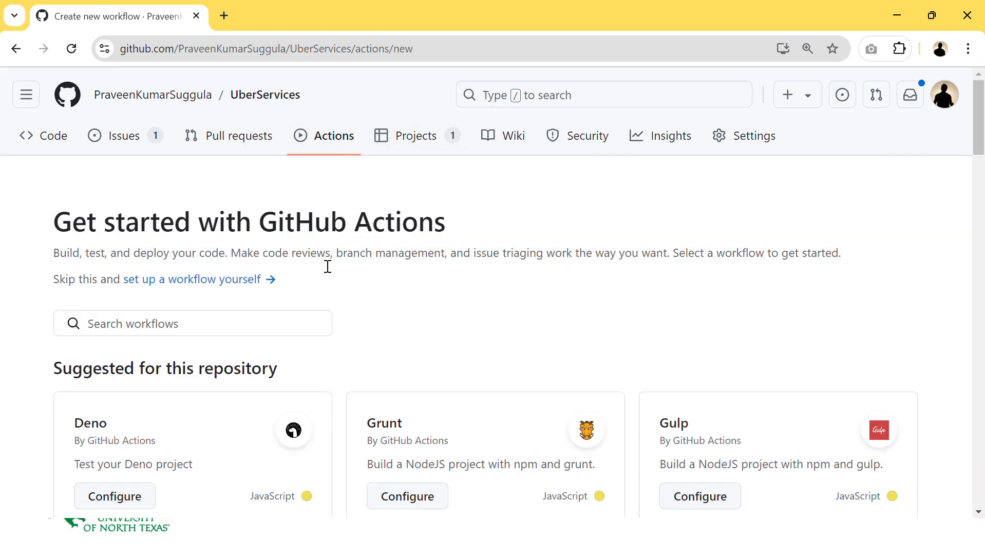
left_click(403, 144)
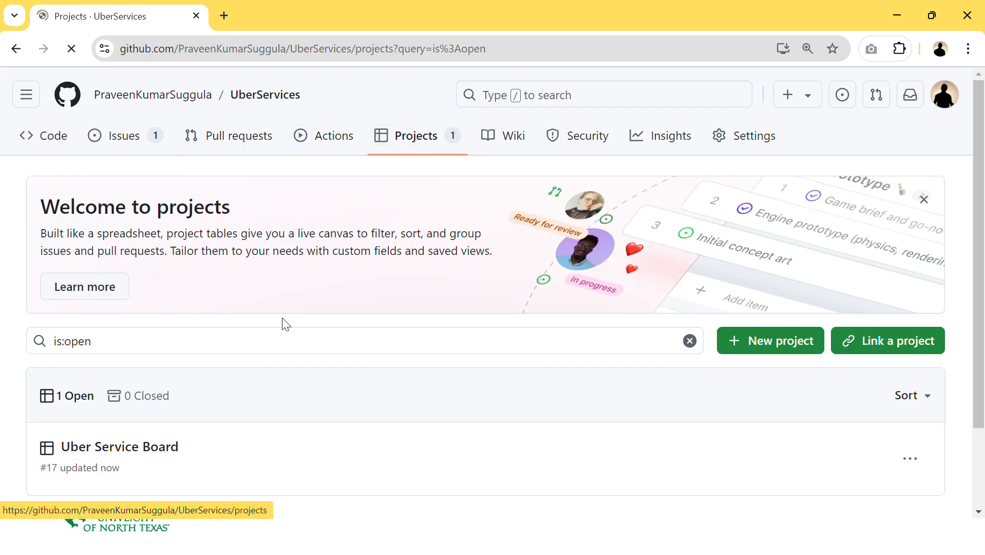
left_click(116, 453)
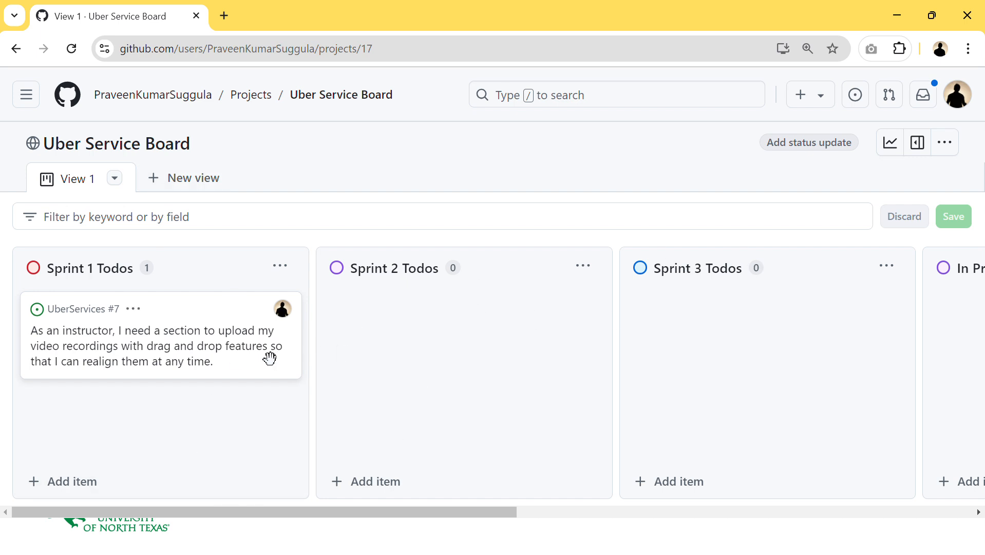
left_click(199, 190)
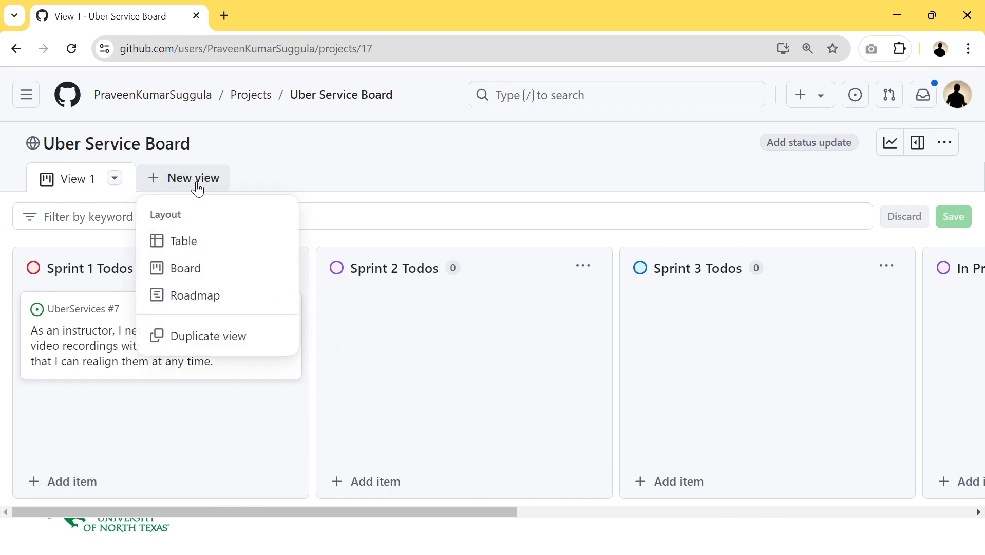
left_click(210, 242)
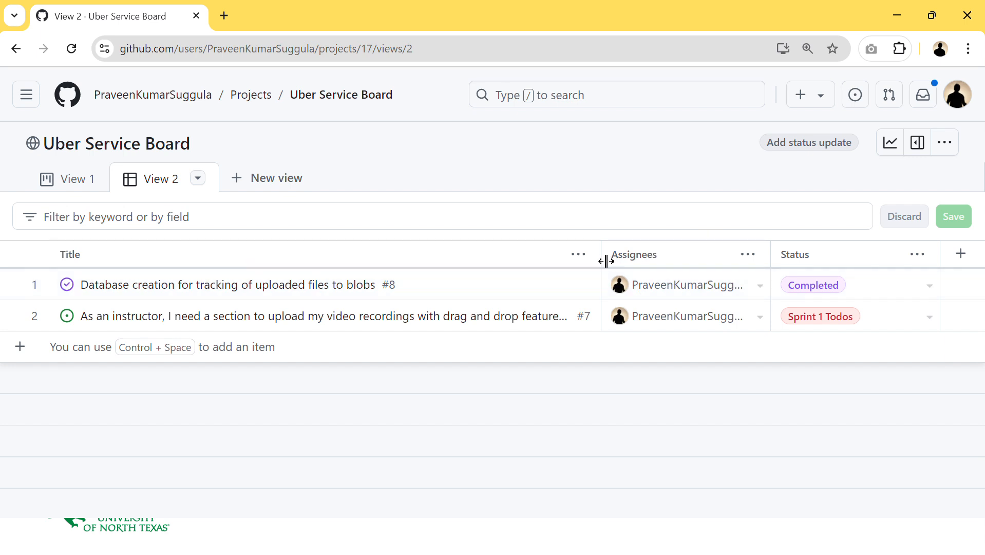
- Narrow the Title column in the table view and show the Labels field
left_click_drag(602, 259, 344, 258)
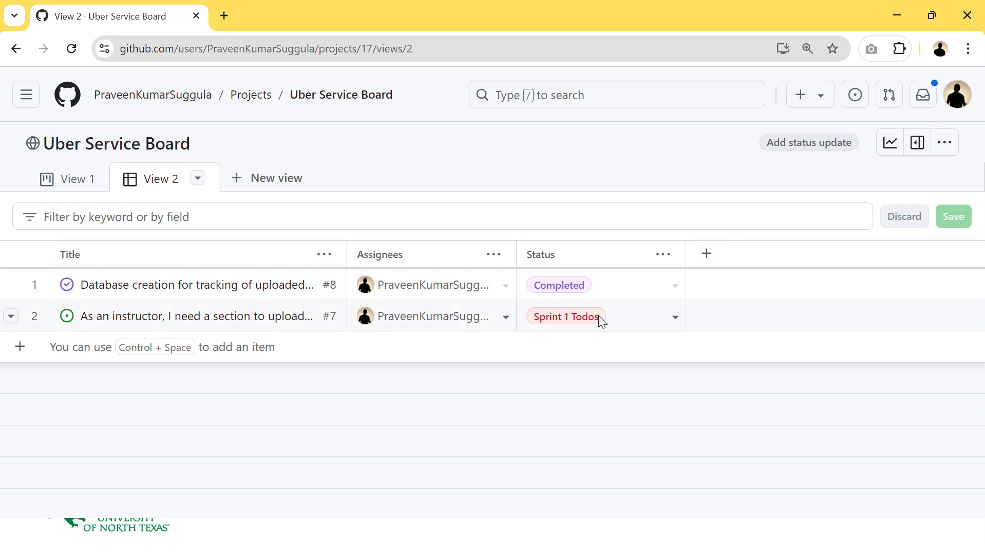
left_click(706, 254)
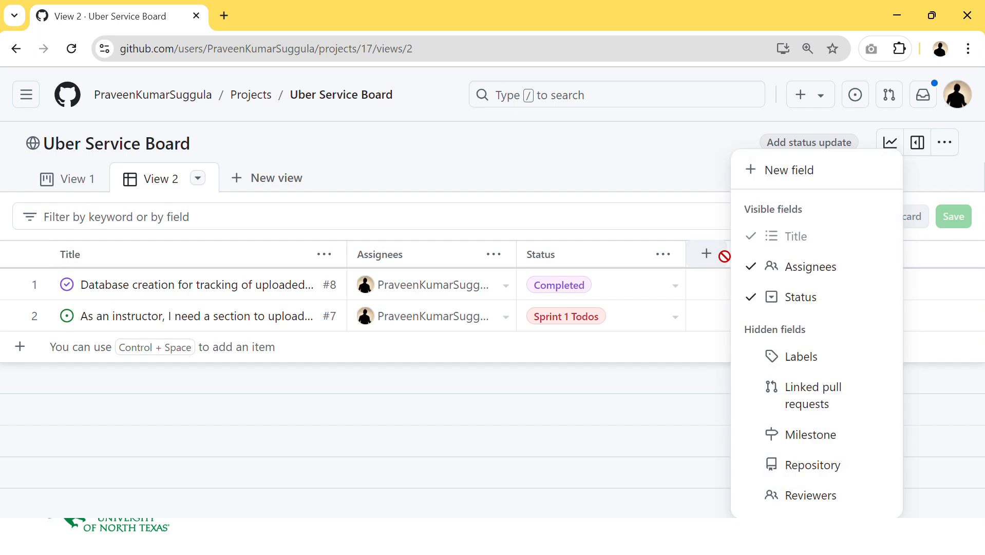
left_click(815, 369)
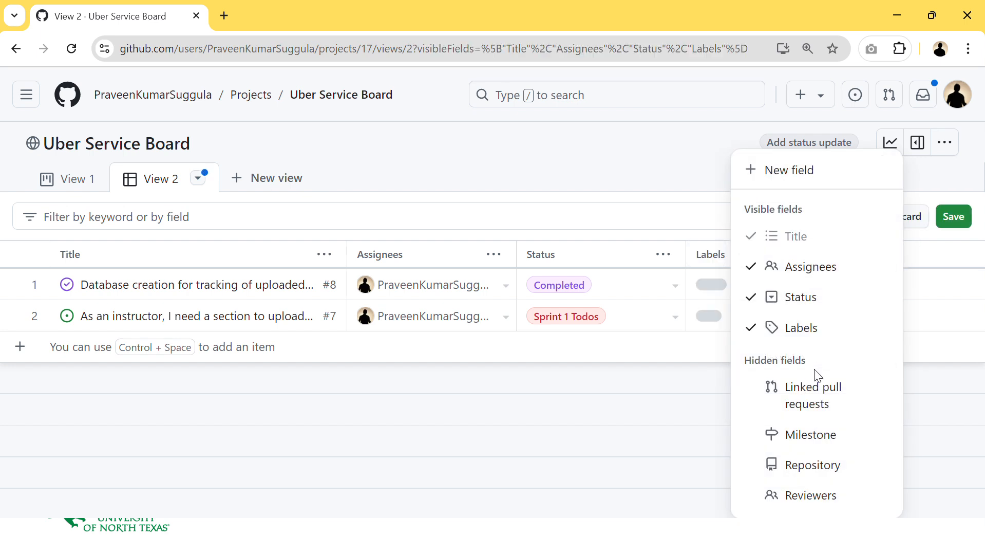
- Show the Milestone field in the table view and save View 2
left_click(832, 434)
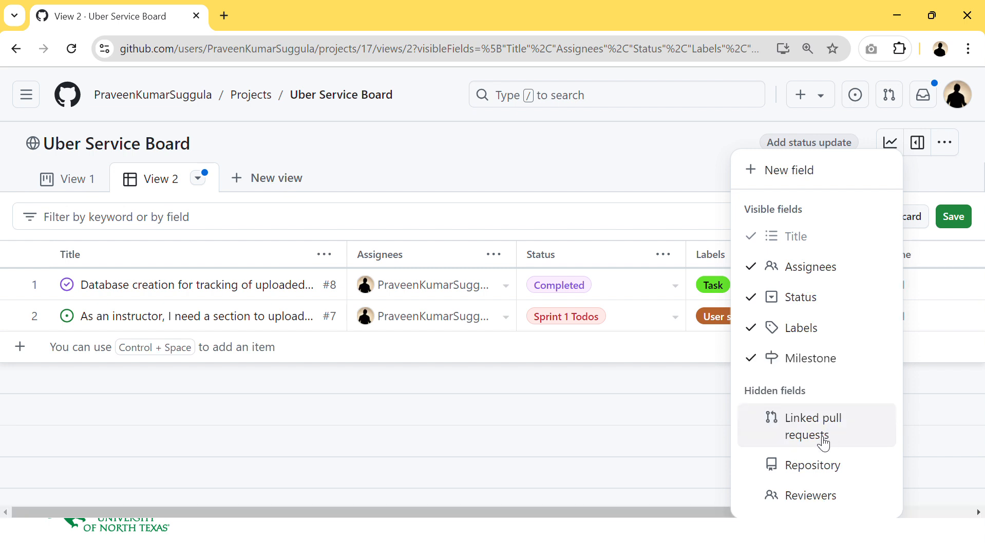
left_click(682, 435)
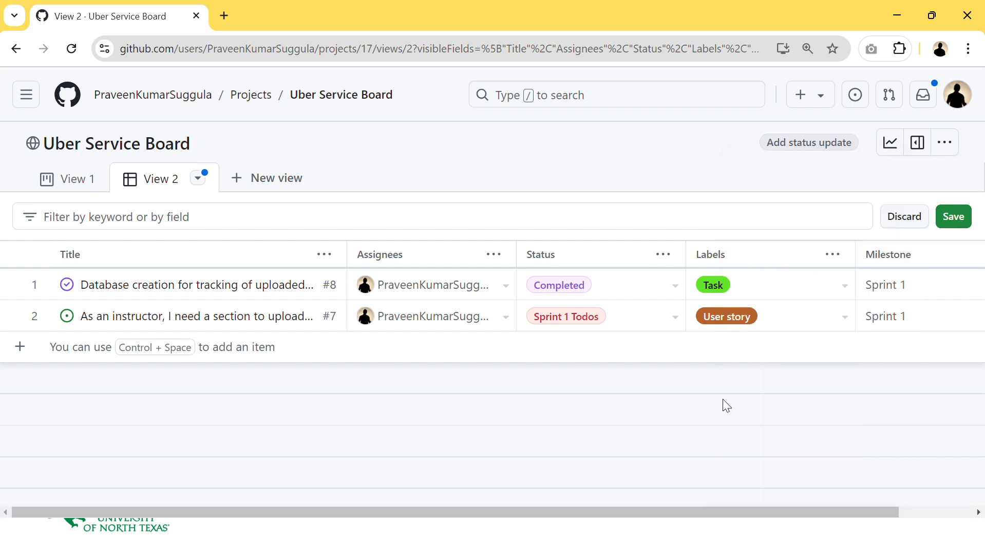
left_click(198, 179)
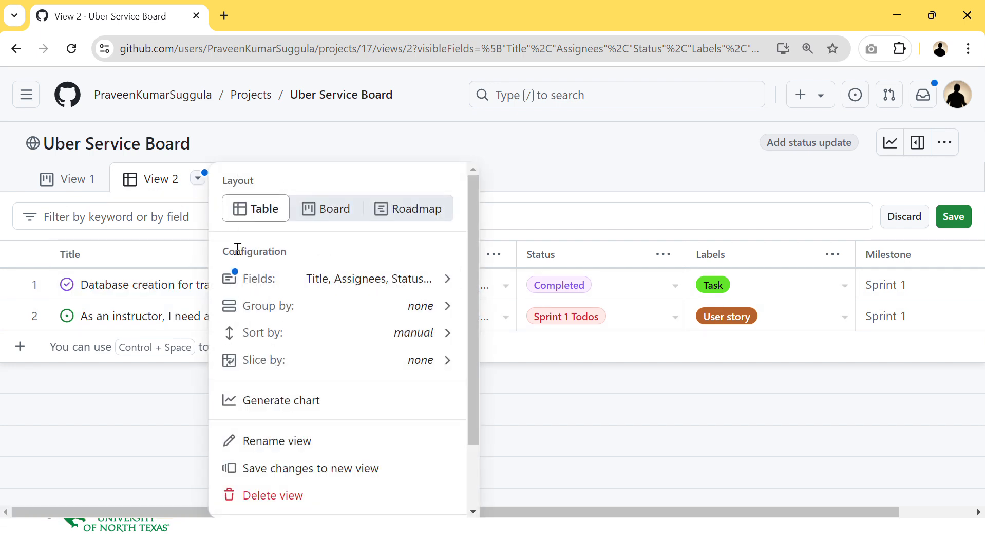
left_click(964, 217)
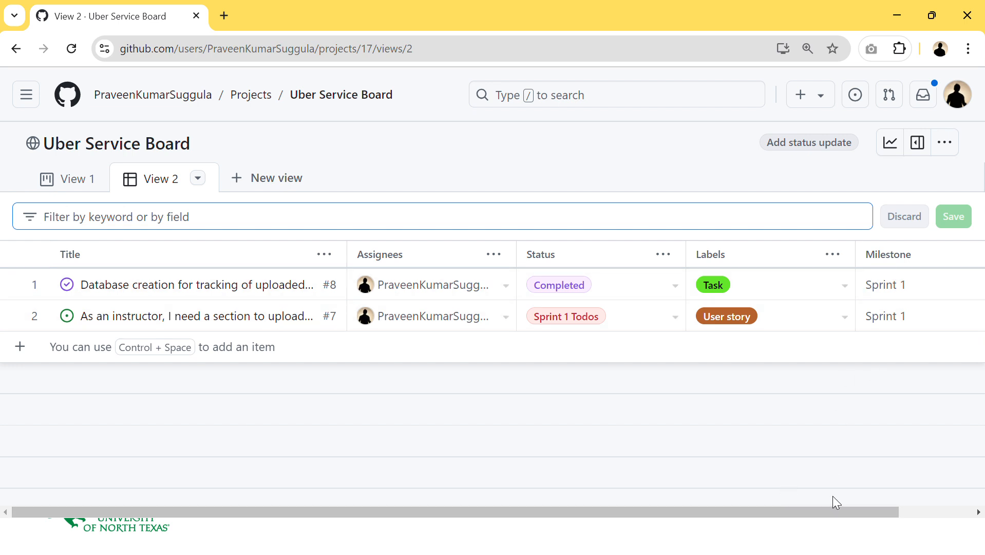
- Filter the table to Status Sprint 1 Todos, then clear the filter again
left_click_drag(832, 511, 923, 509)
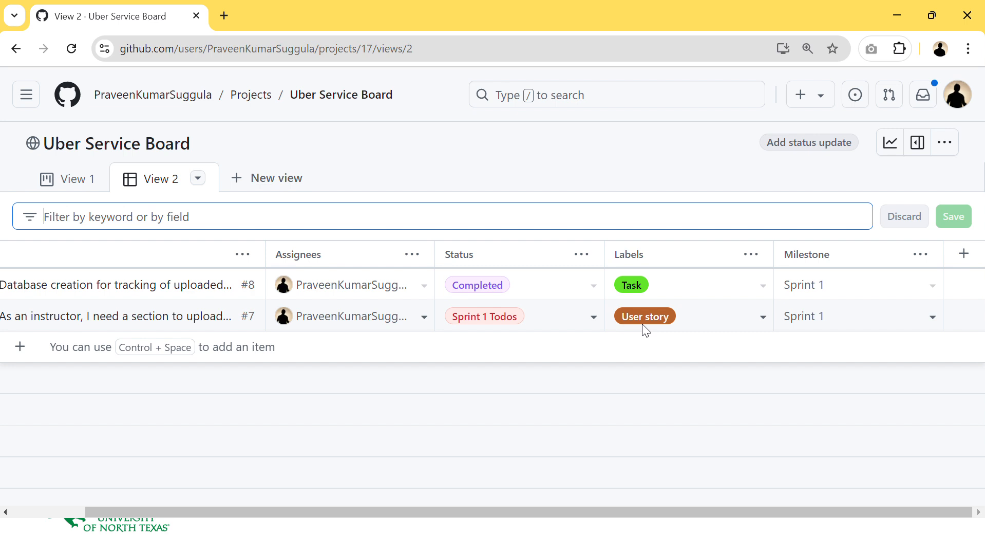
left_click_drag(616, 512, 537, 512)
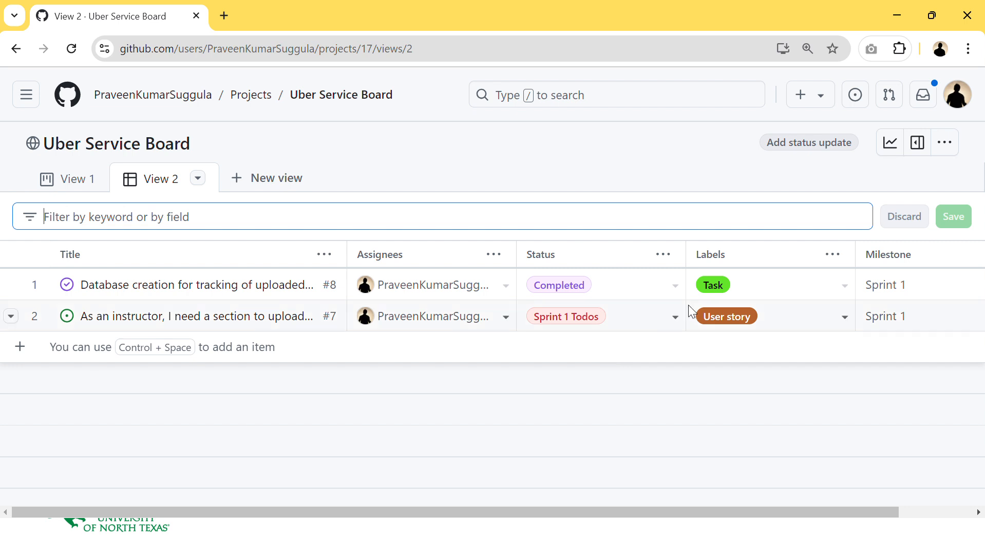
left_click(667, 255)
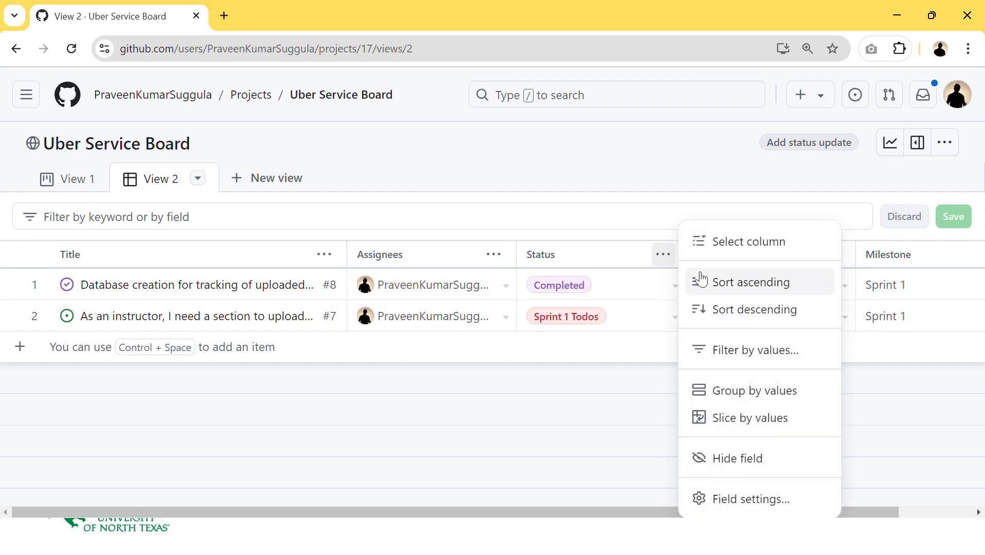
left_click(754, 350)
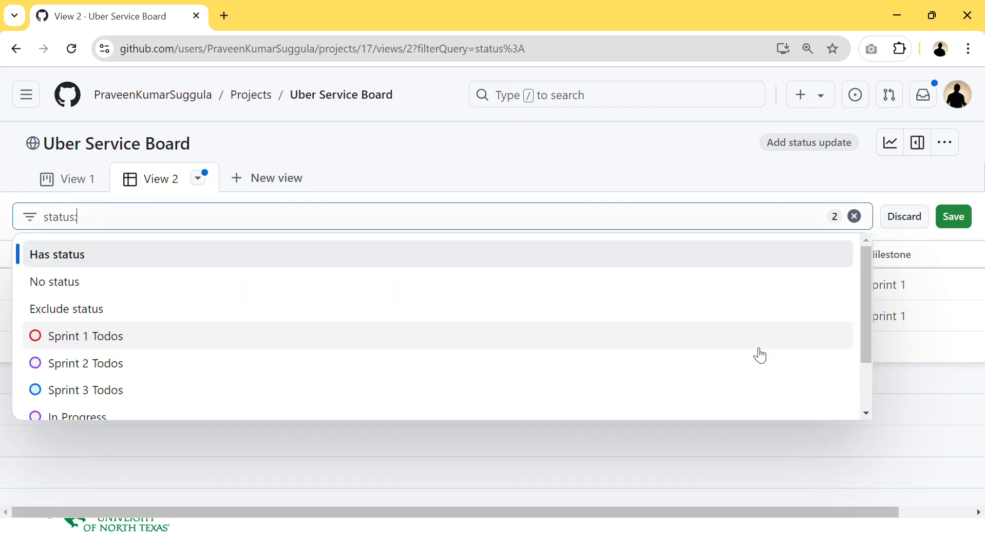
left_click(420, 335)
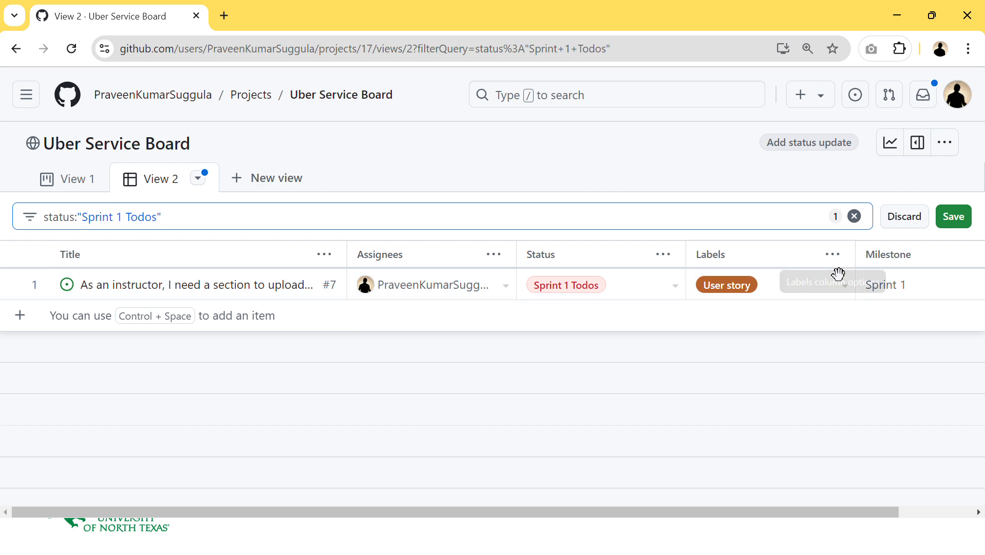
left_click_drag(793, 513, 901, 497)
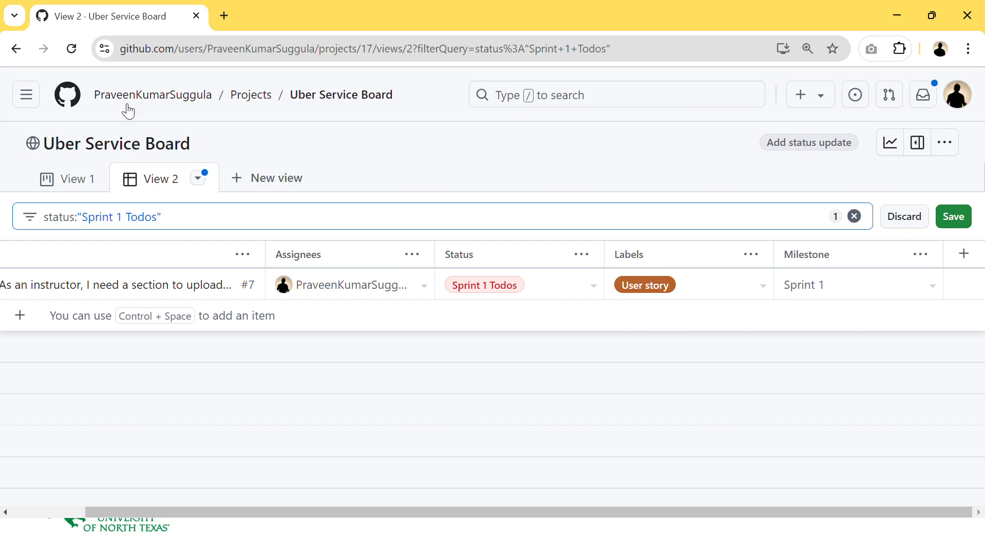
left_click_drag(187, 222, 35, 201)
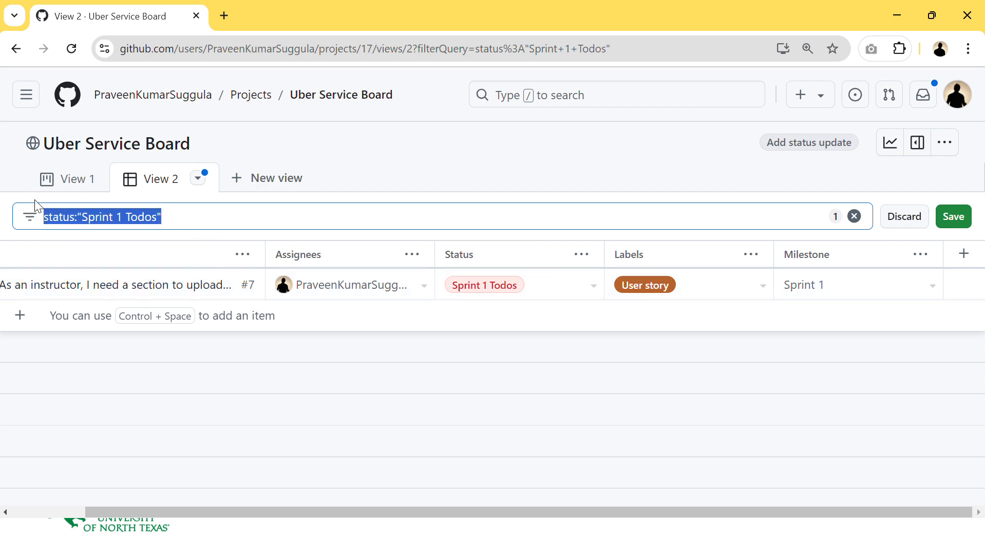
key("BackSpace")
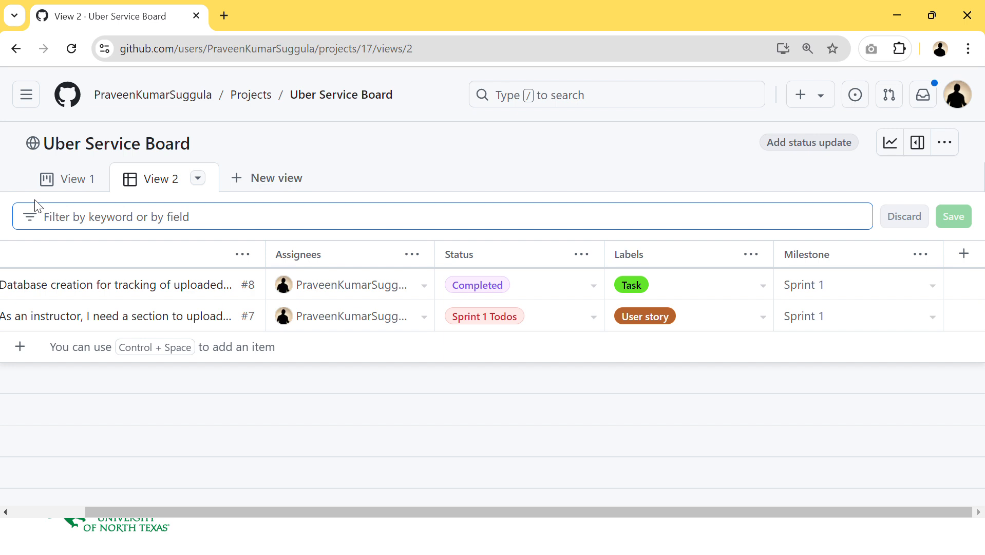
left_click_drag(440, 512, 270, 499)
left_click(489, 295)
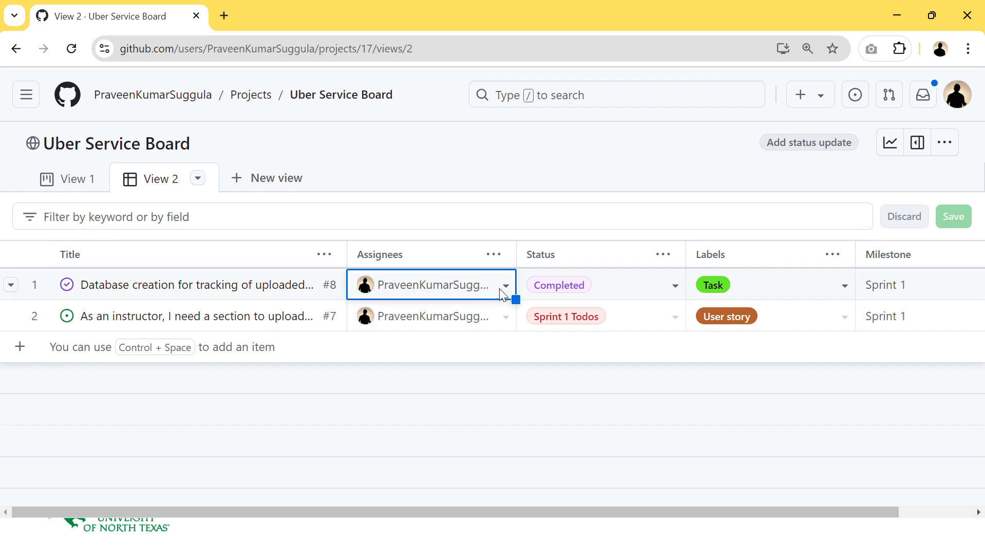
left_click(504, 288)
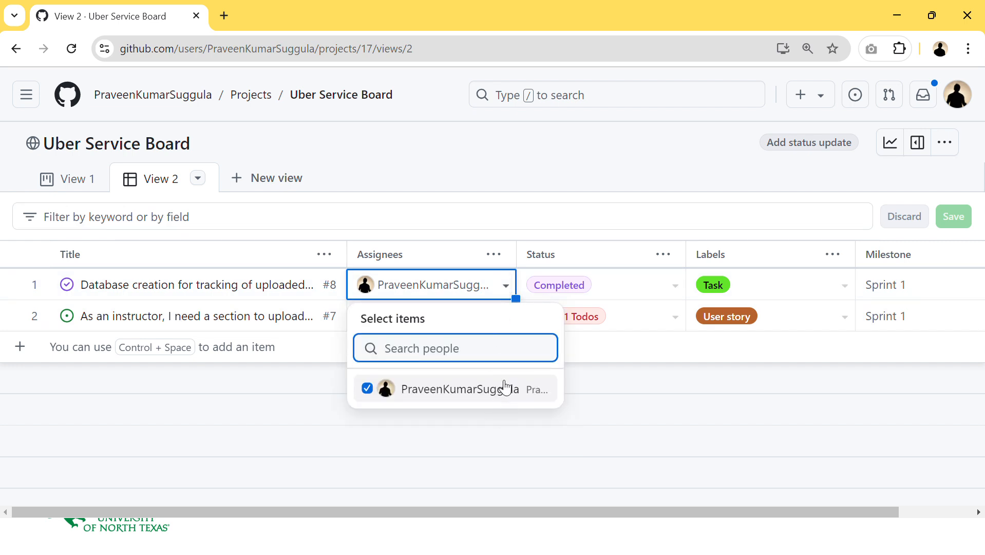
left_click(744, 409)
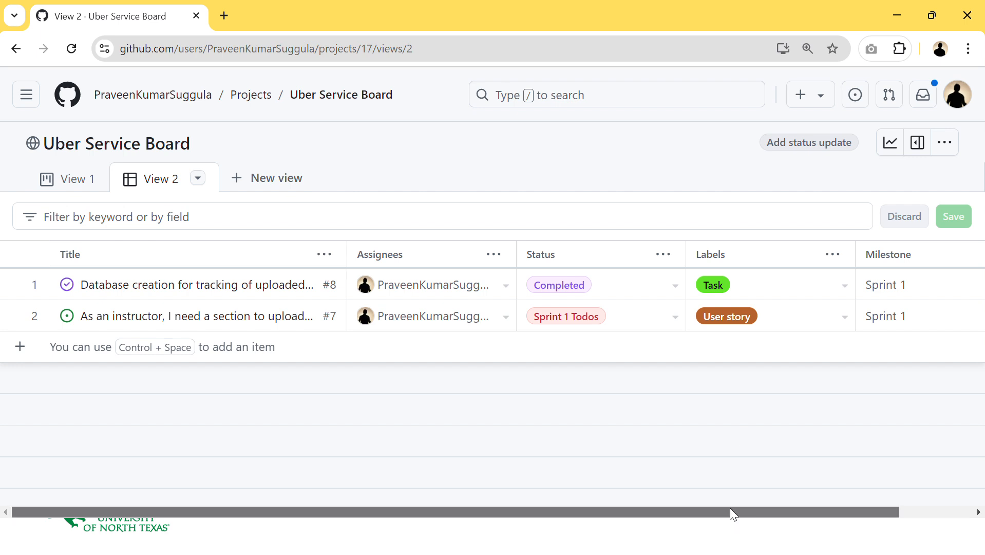
left_click_drag(730, 512, 833, 512)
scroll(766, 499, "left", 3)
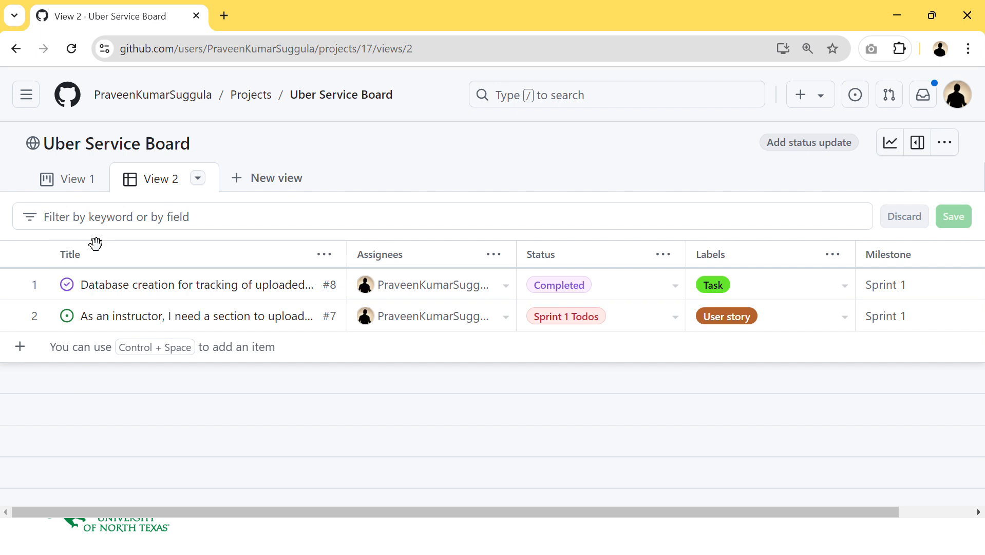
- Add a new view with the Roadmap layout and dismiss its welcome tip
left_click(286, 177)
left_click(296, 294)
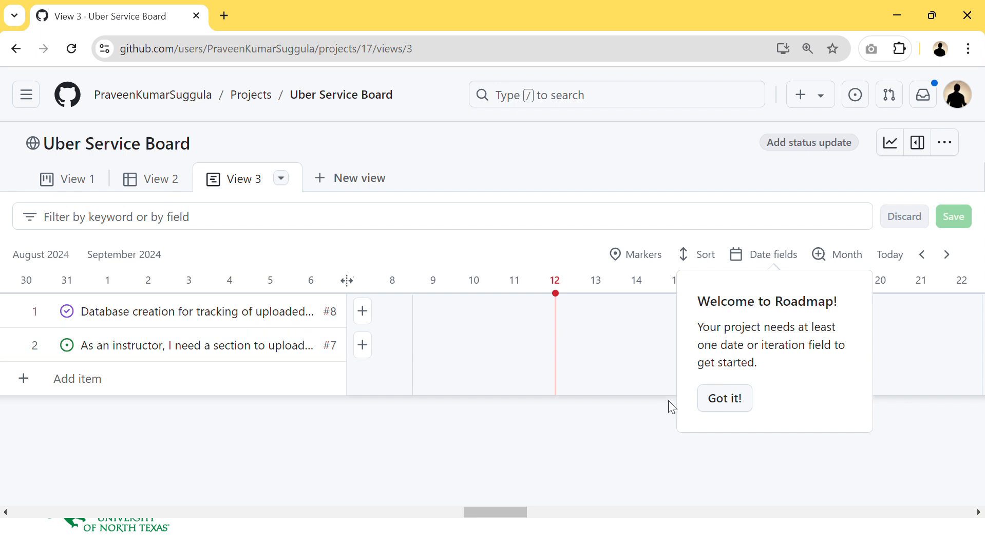
left_click(714, 403)
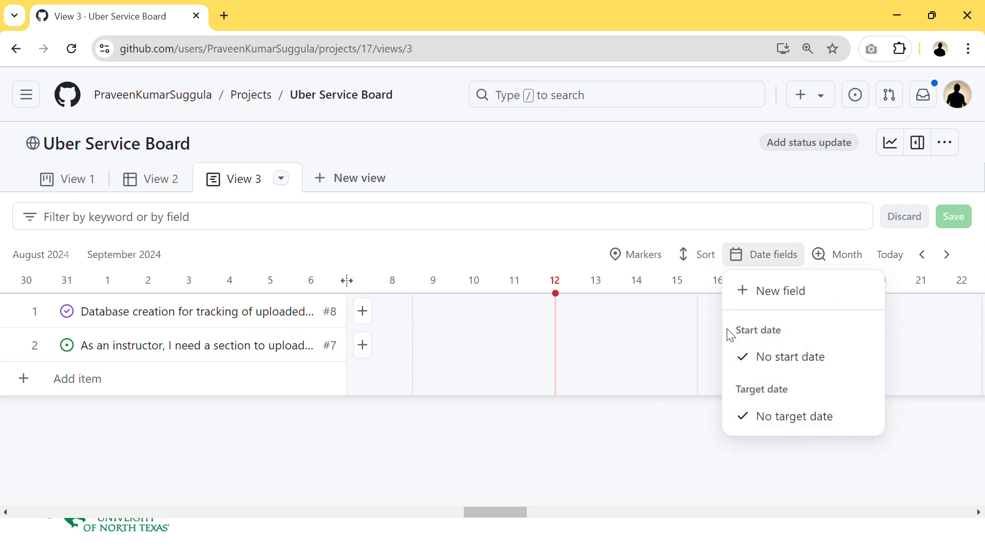
left_click(381, 268)
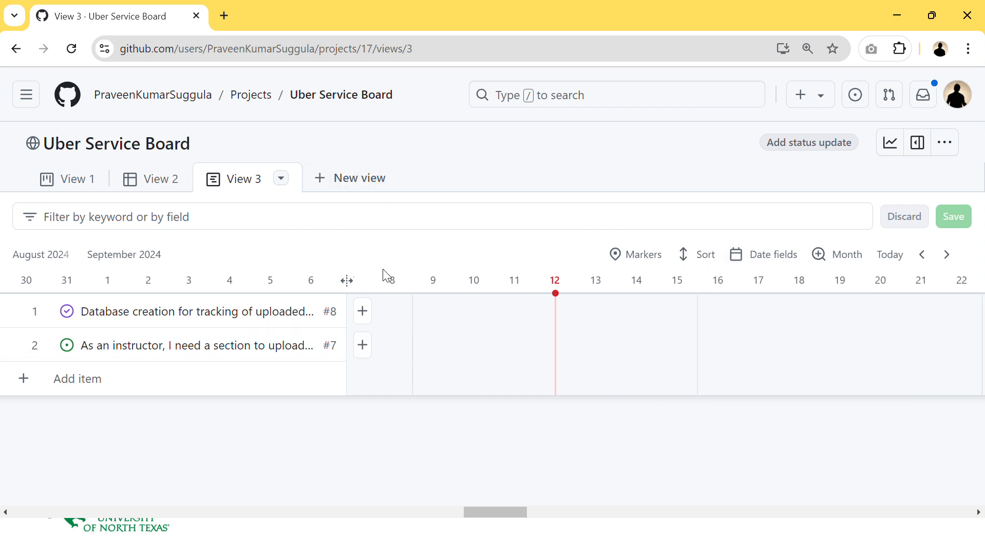
- Switch back to the View 1 board and open the project's options menu
left_click(71, 182)
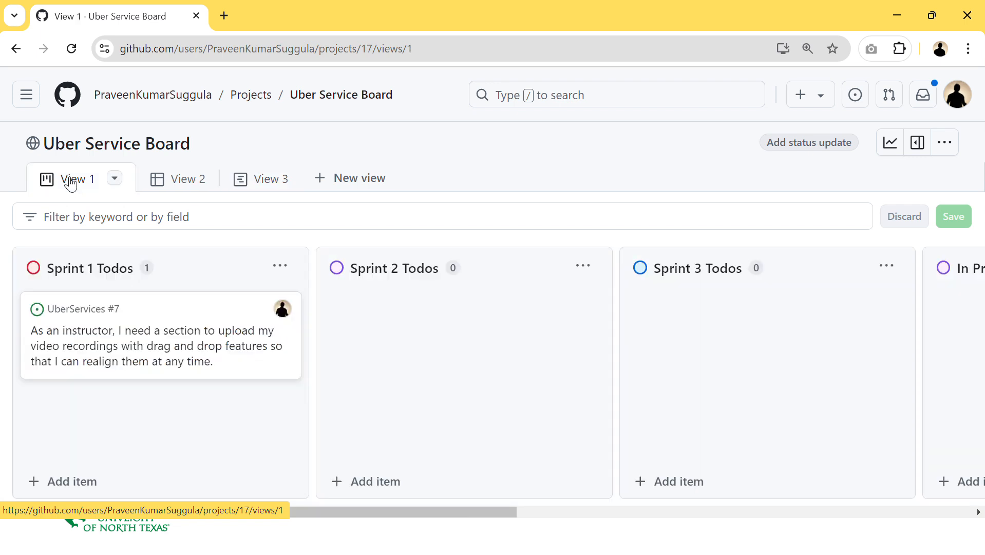
left_click(950, 143)
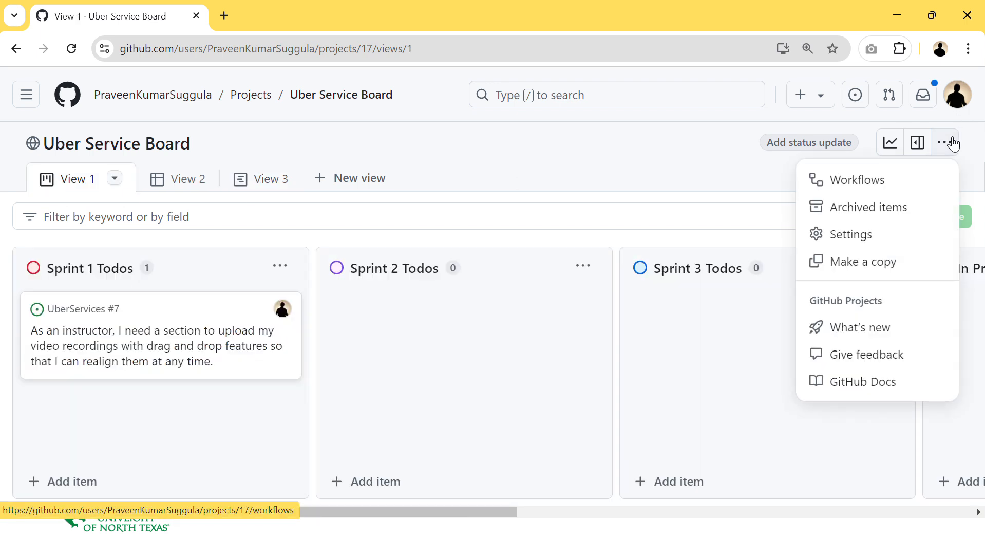